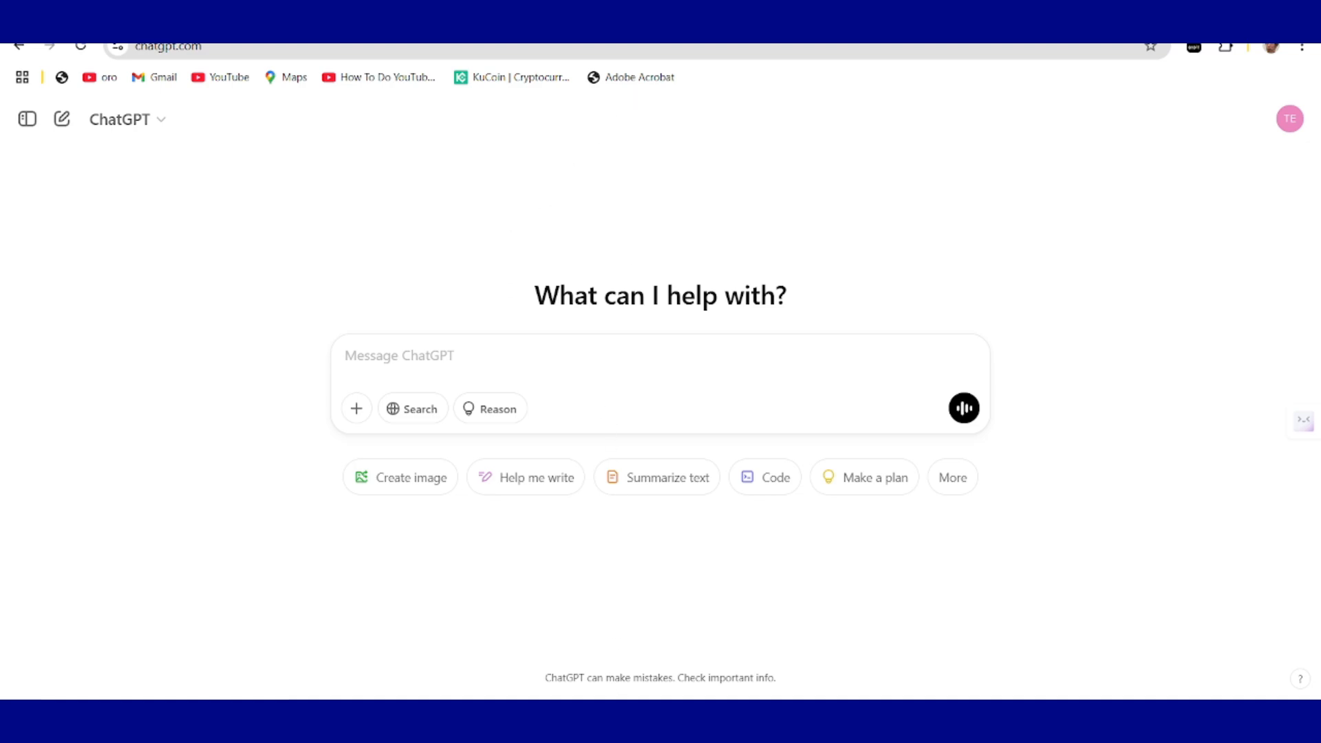
Switch to the Word document and copy prompt 1, "If cotA=4/3 and A lies in quadrant III, the value of cosA is.Can you solve this question.".
{"action": "left_click", "coordinate": [530, 657]}
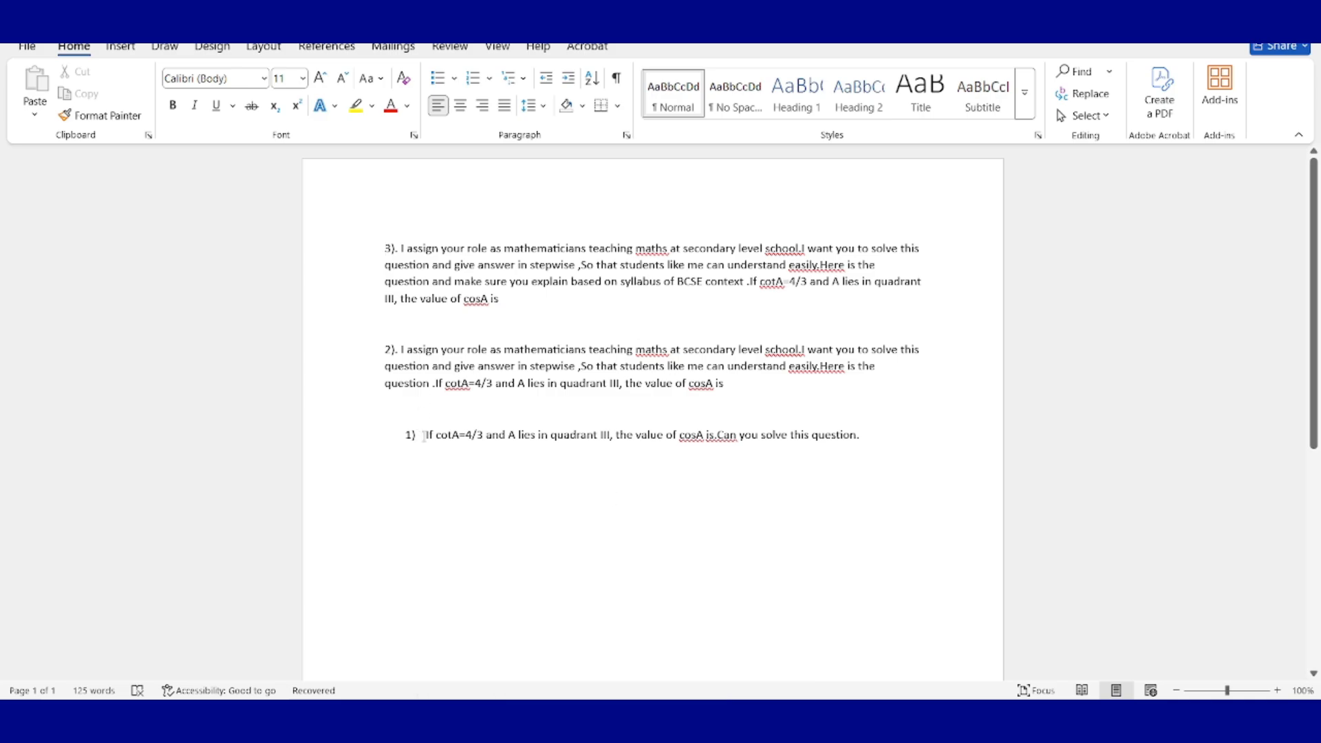
{"action": "left_click_drag", "start_coordinate": [423, 435], "coordinate": [892, 446]}
{"action": "left_click", "coordinate": [892, 446]}
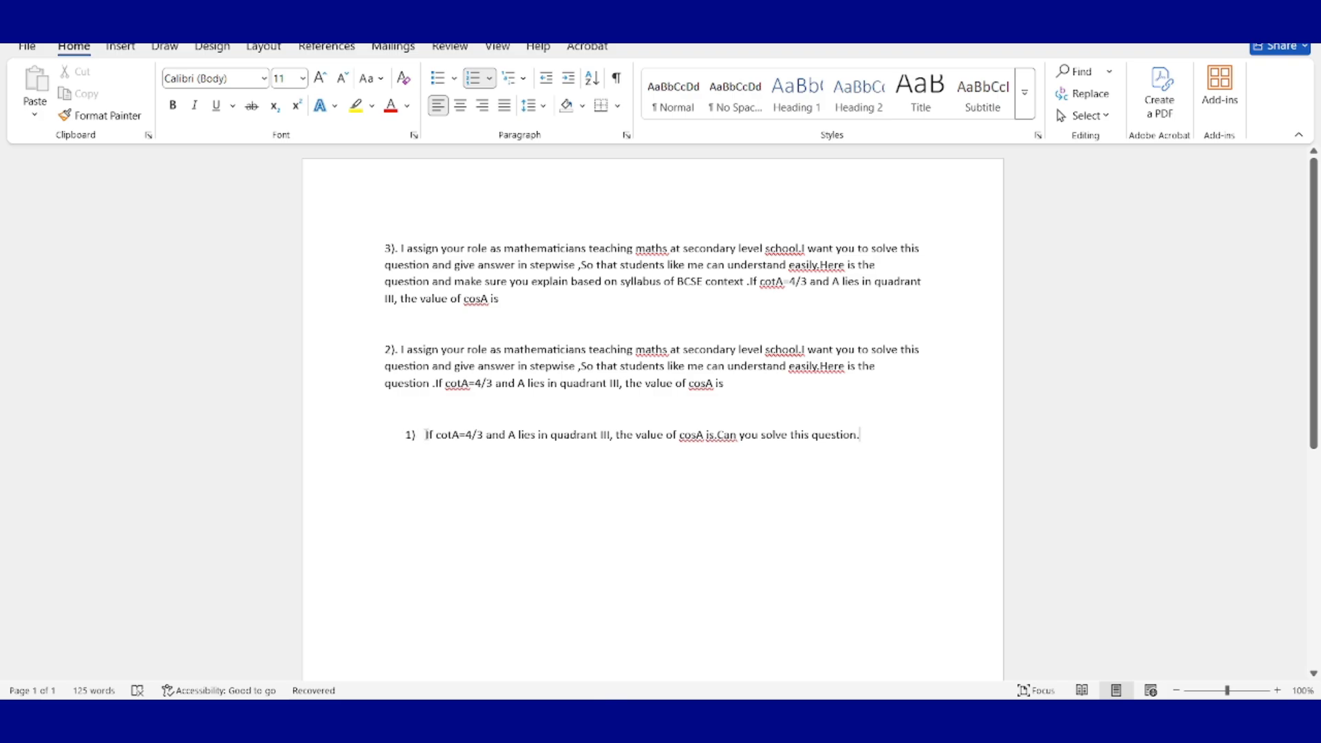
{"action": "left_click_drag", "start_coordinate": [426, 435], "coordinate": [739, 440]}
{"action": "left_click", "coordinate": [850, 424]}
{"action": "triple_click", "coordinate": [854, 430]}
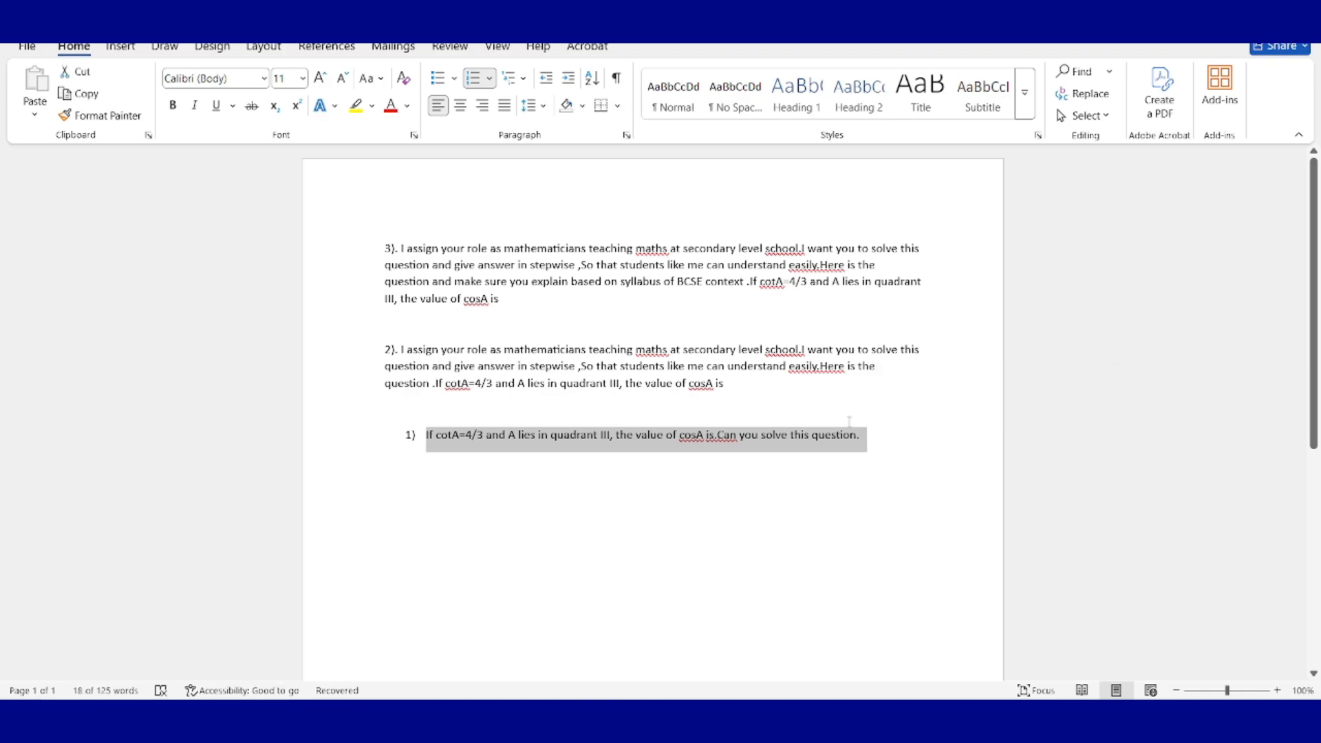
{"action": "key", "text": "ctrl+c"}
Switch back to ChatGPT, submit the copied cotA=4/3 question as a message and read through the solution.
{"action": "left_click", "coordinate": [738, 720]}
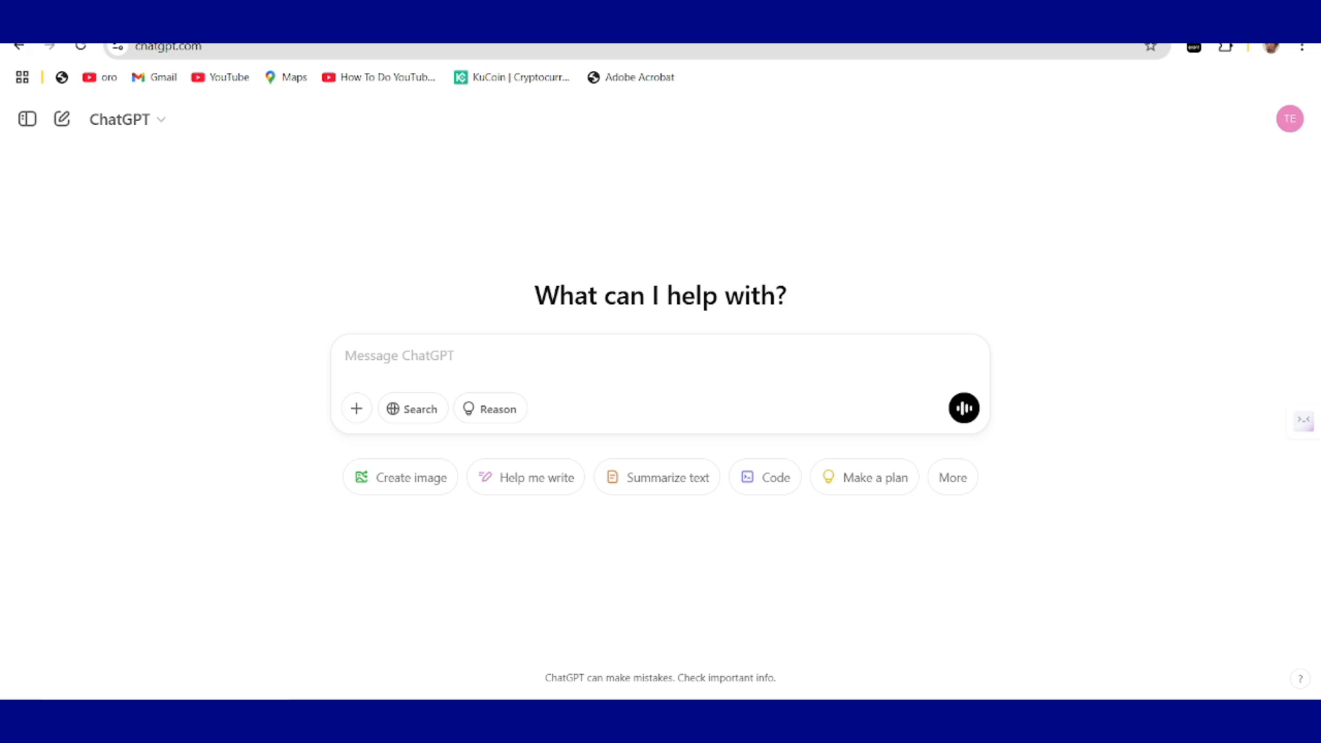
{"action": "left_click", "coordinate": [387, 368]}
{"action": "key", "text": "ctrl+v"}
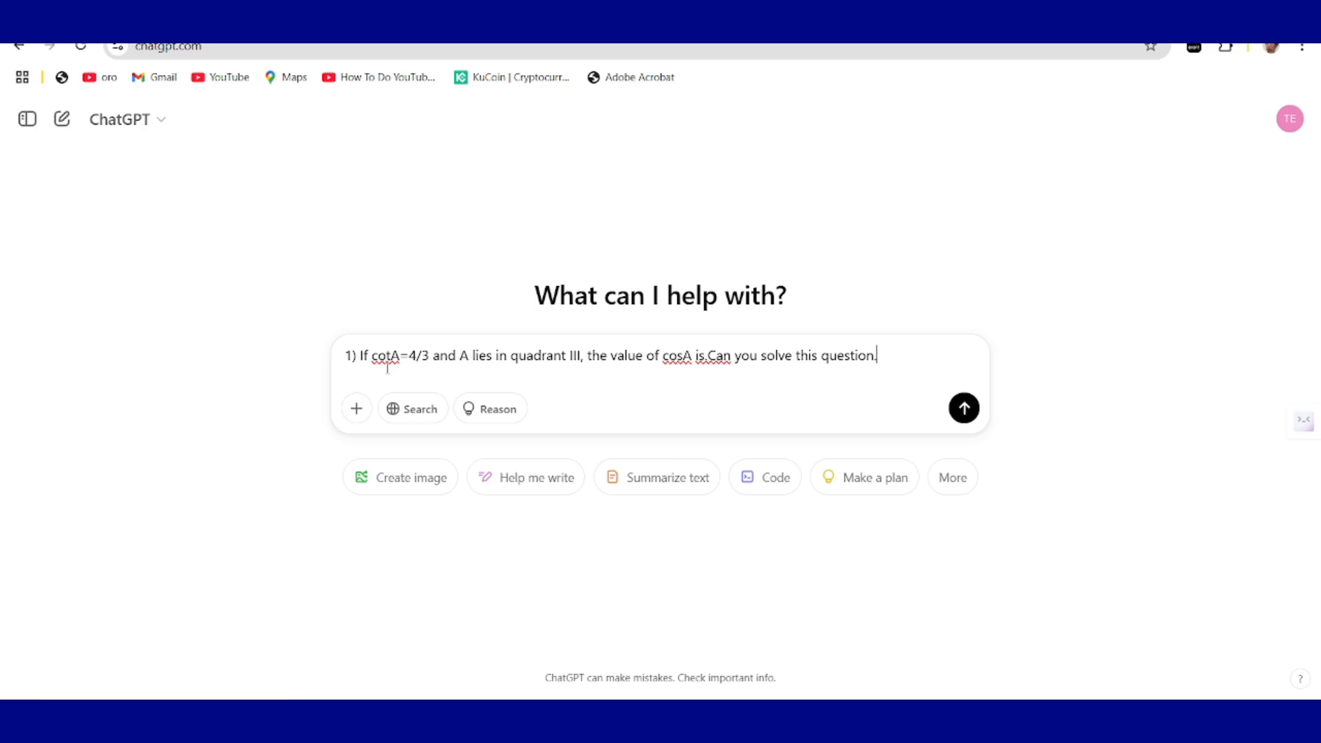
{"action": "left_click", "coordinate": [967, 409]}
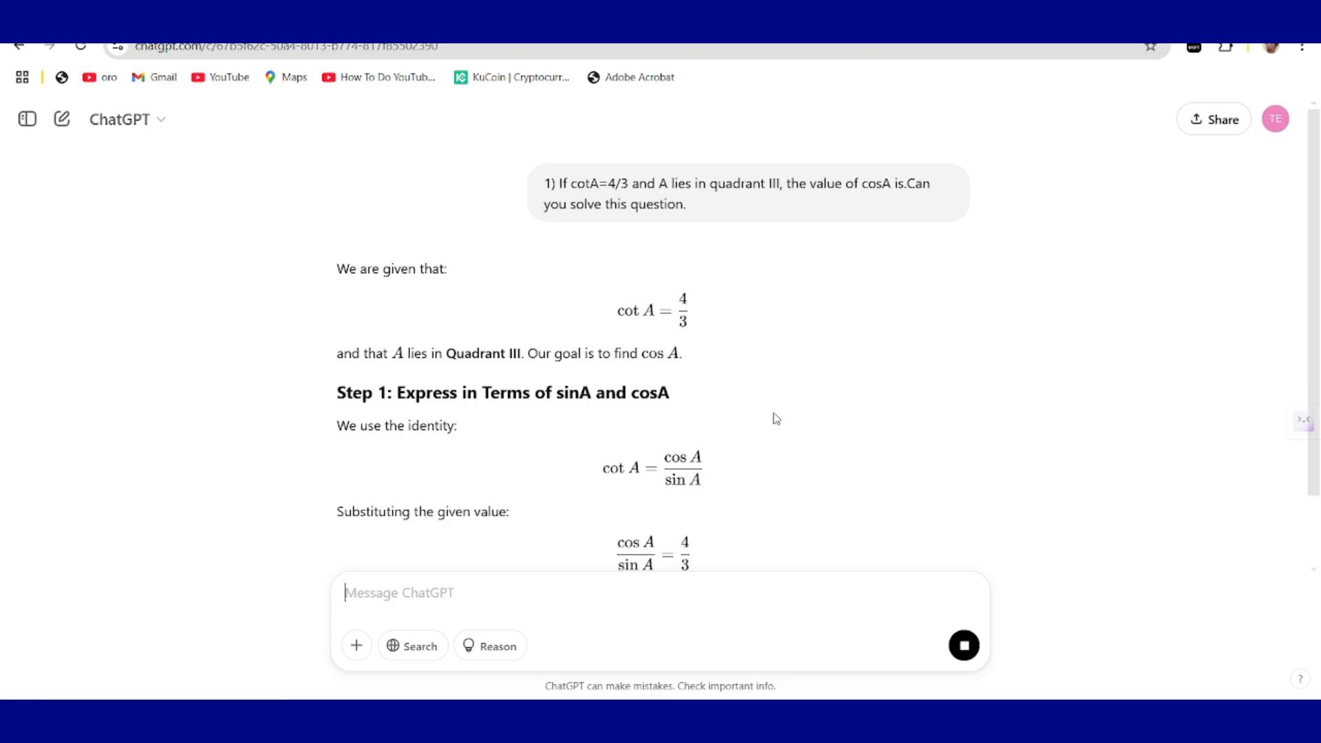
{"action": "scroll", "coordinate": [776, 419], "scroll_direction": "down", "scroll_amount": 2}
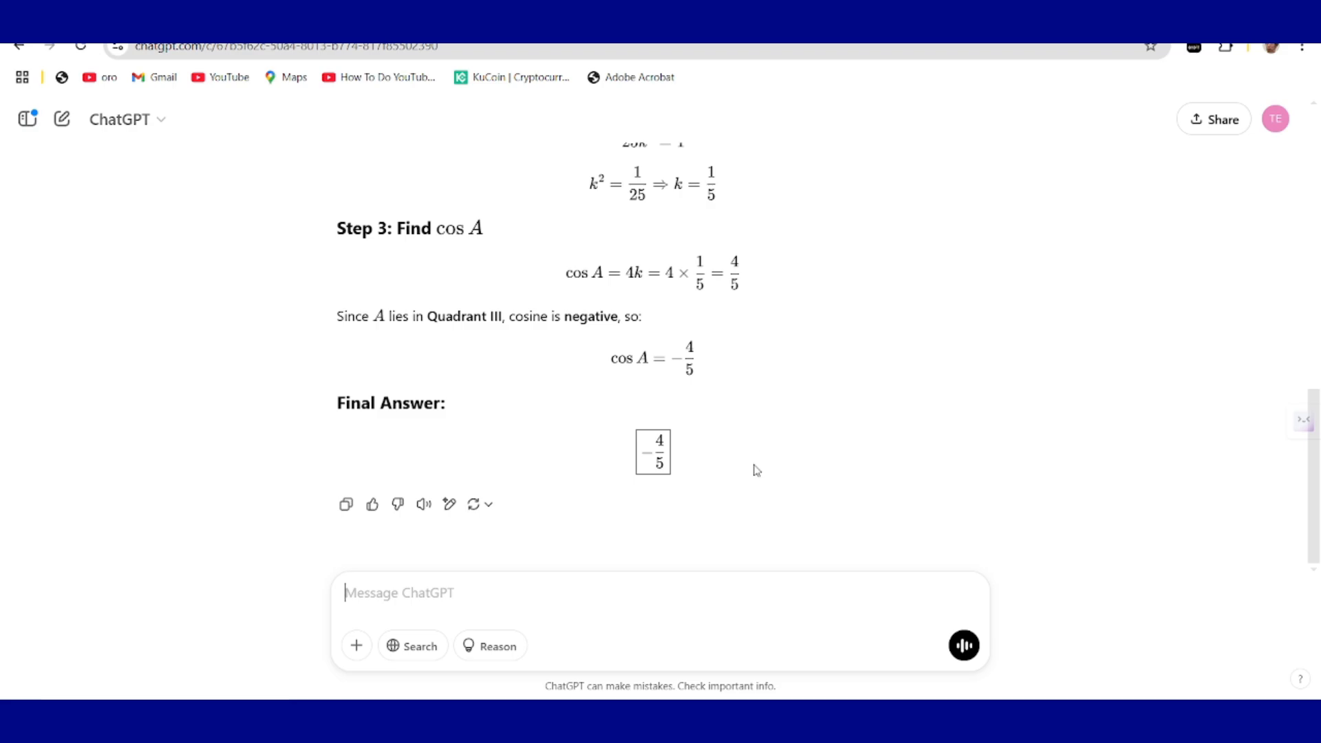
{"action": "scroll", "coordinate": [757, 470], "scroll_direction": "up", "scroll_amount": 9}
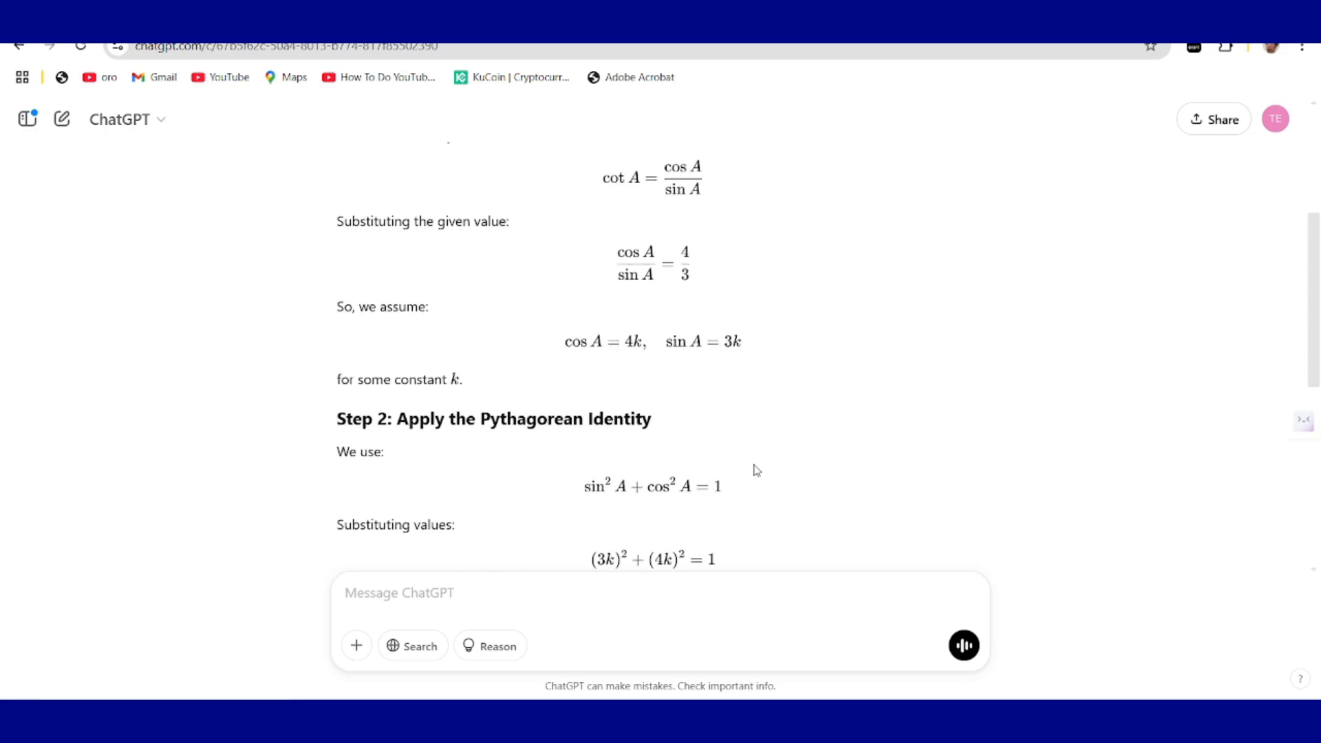
{"action": "scroll", "coordinate": [757, 470], "scroll_direction": "up", "scroll_amount": 2}
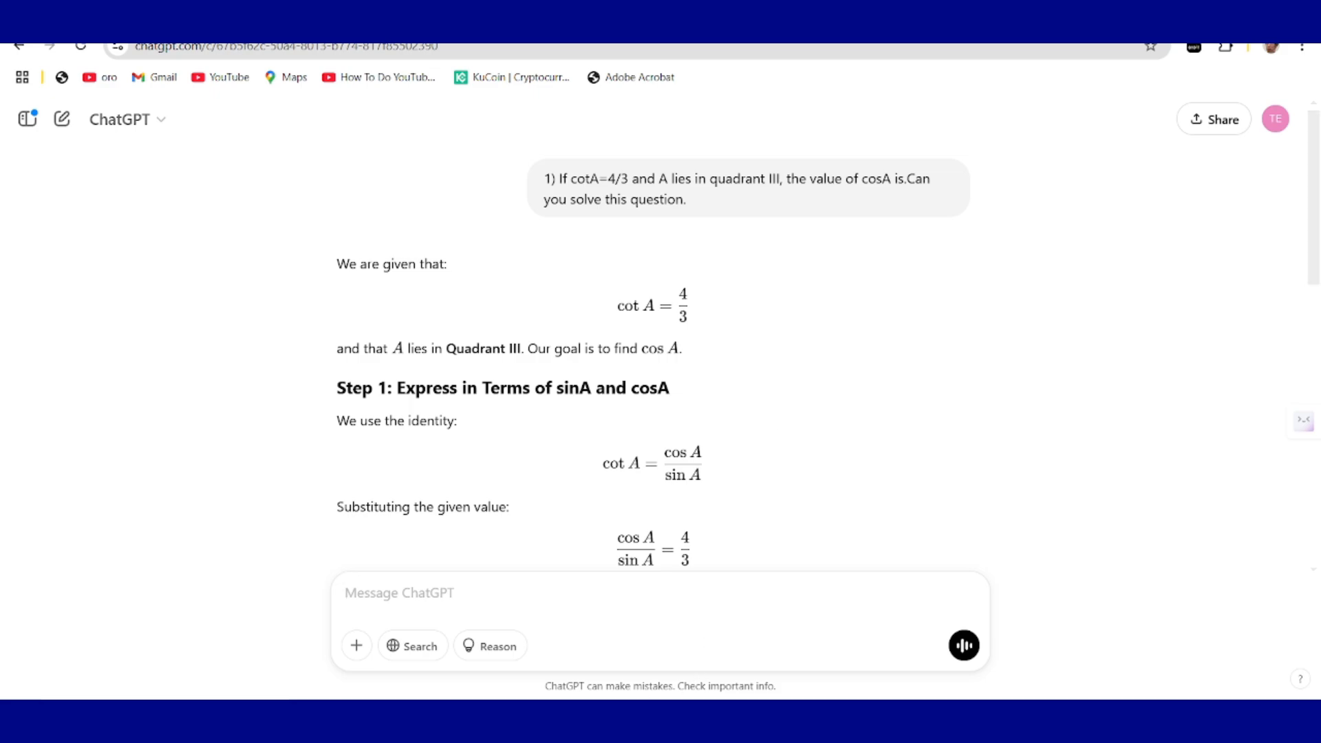
Copy prompt 2, which assigns the mathematician role and asks for a stepwise answer, from Word and submit it in the same ChatGPT chat.
{"action": "left_click", "coordinate": [560, 628]}
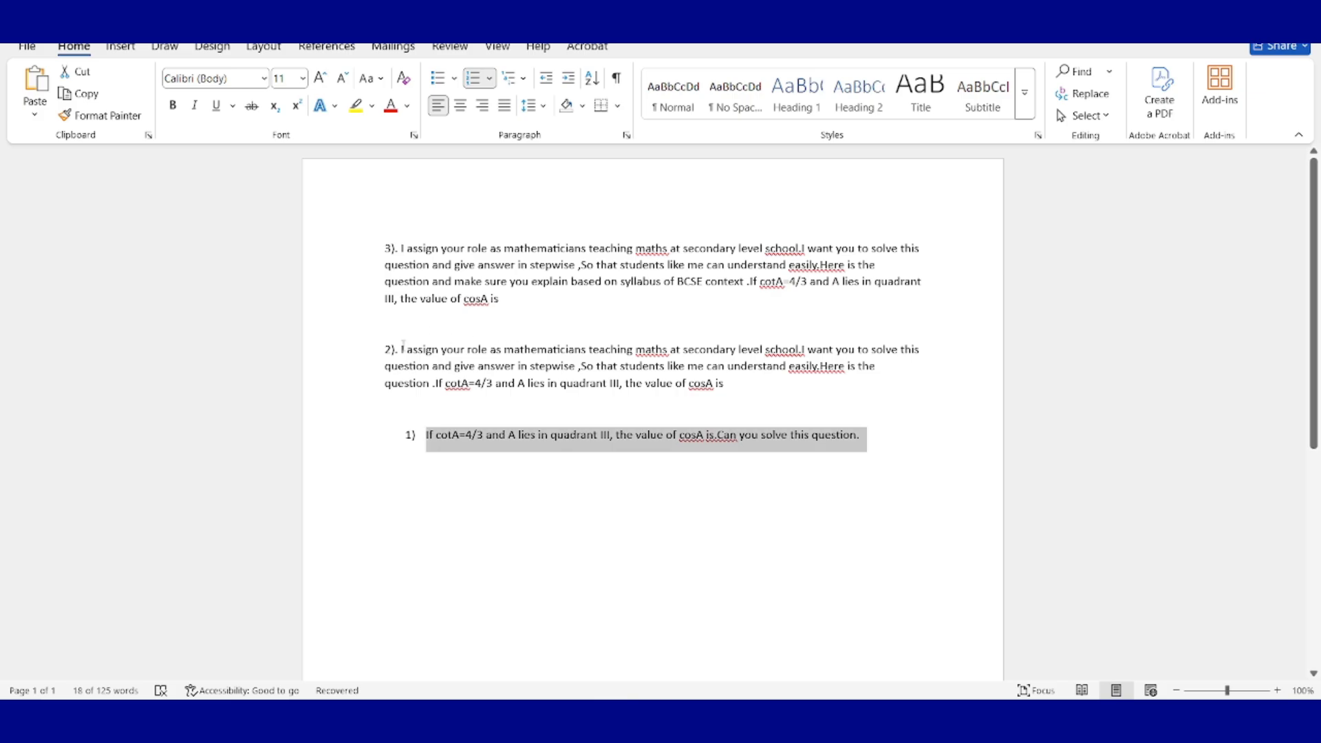
{"action": "left_click_drag", "start_coordinate": [403, 345], "coordinate": [735, 388]}
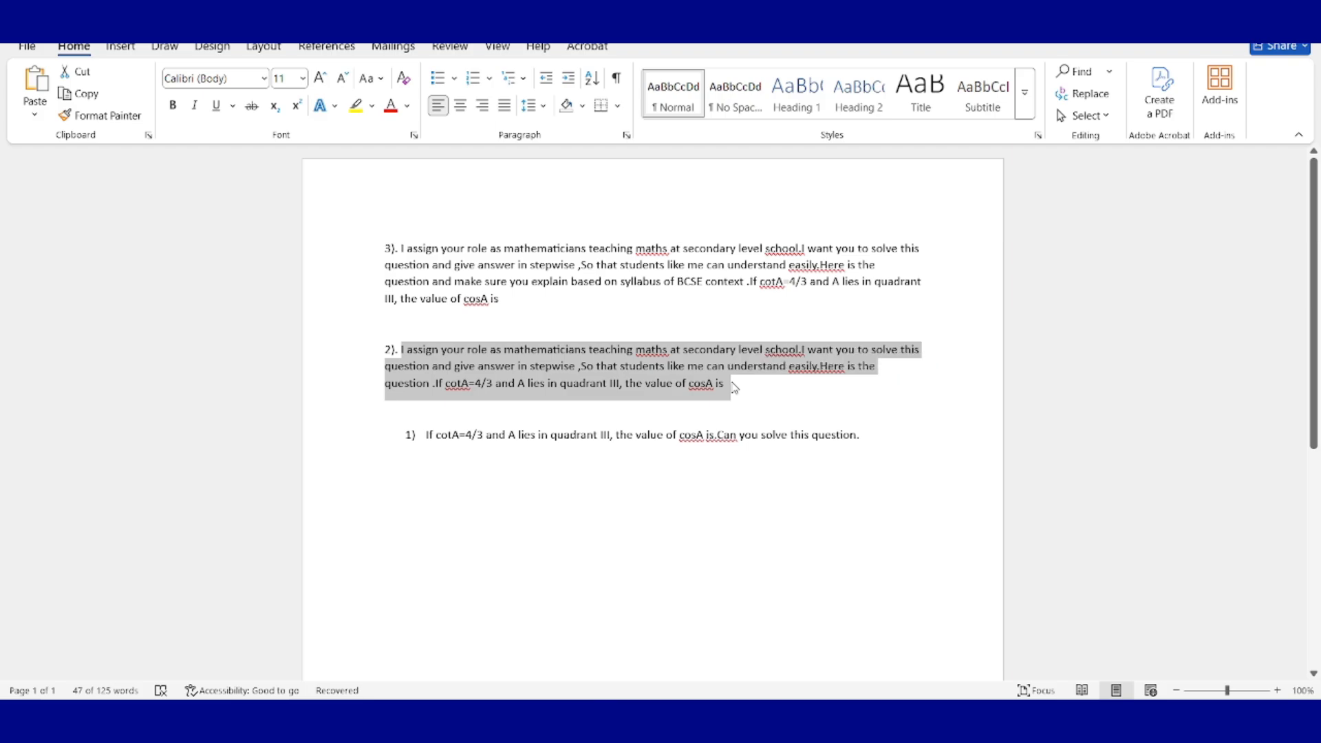
{"action": "key", "text": "alt+Tab"}
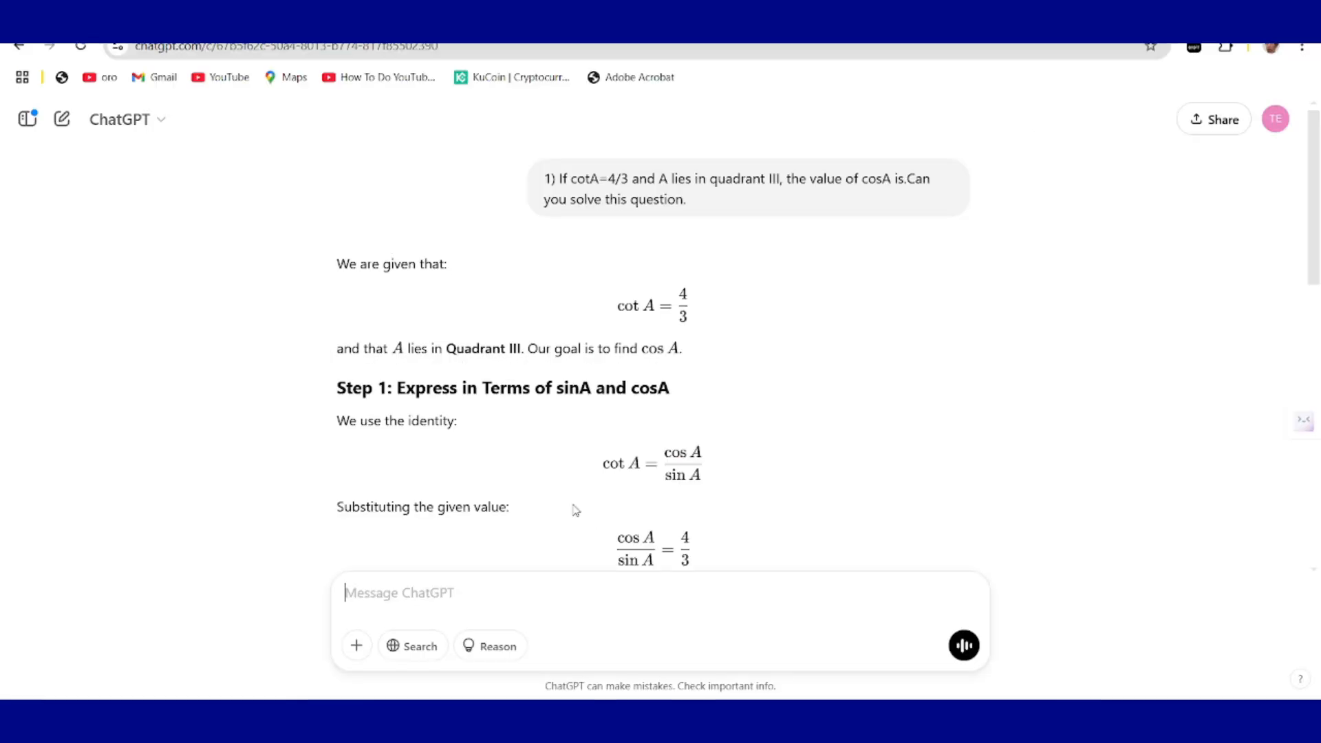
{"action": "key", "text": "ctrl+v"}
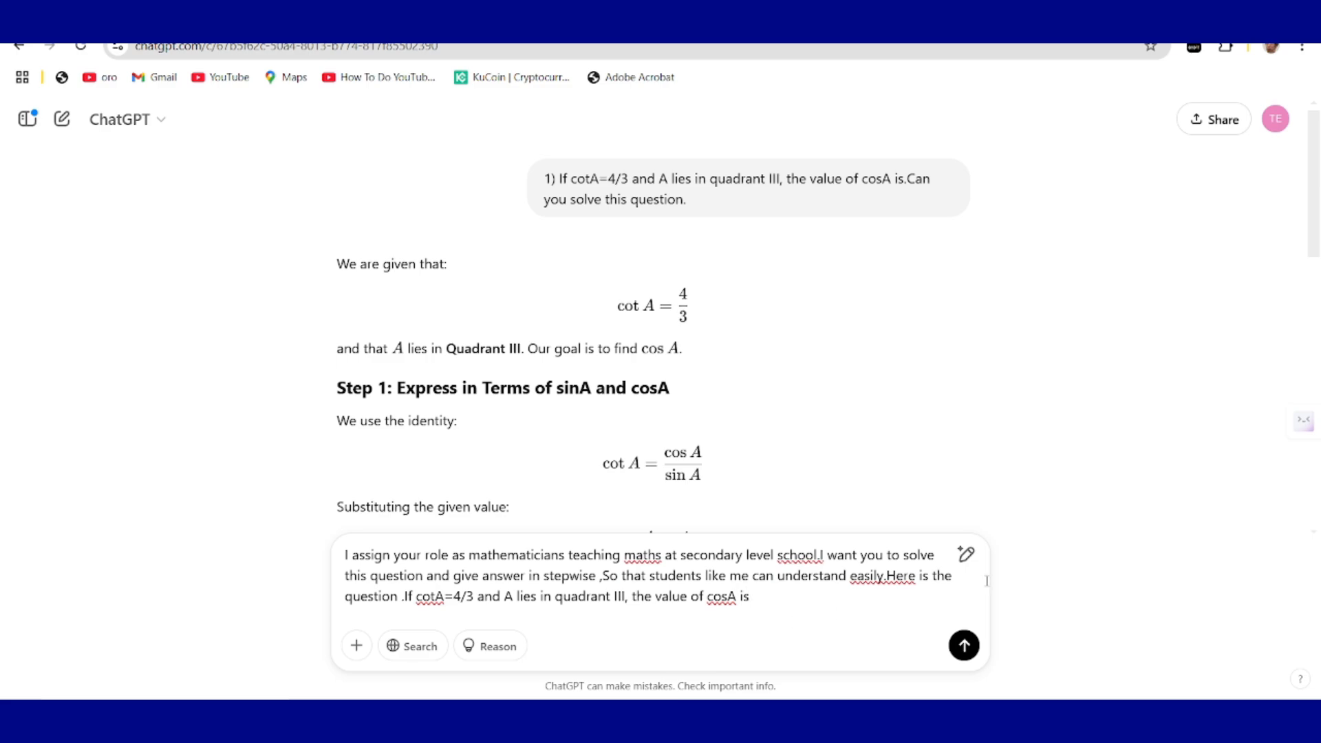
{"action": "left_click", "coordinate": [964, 645]}
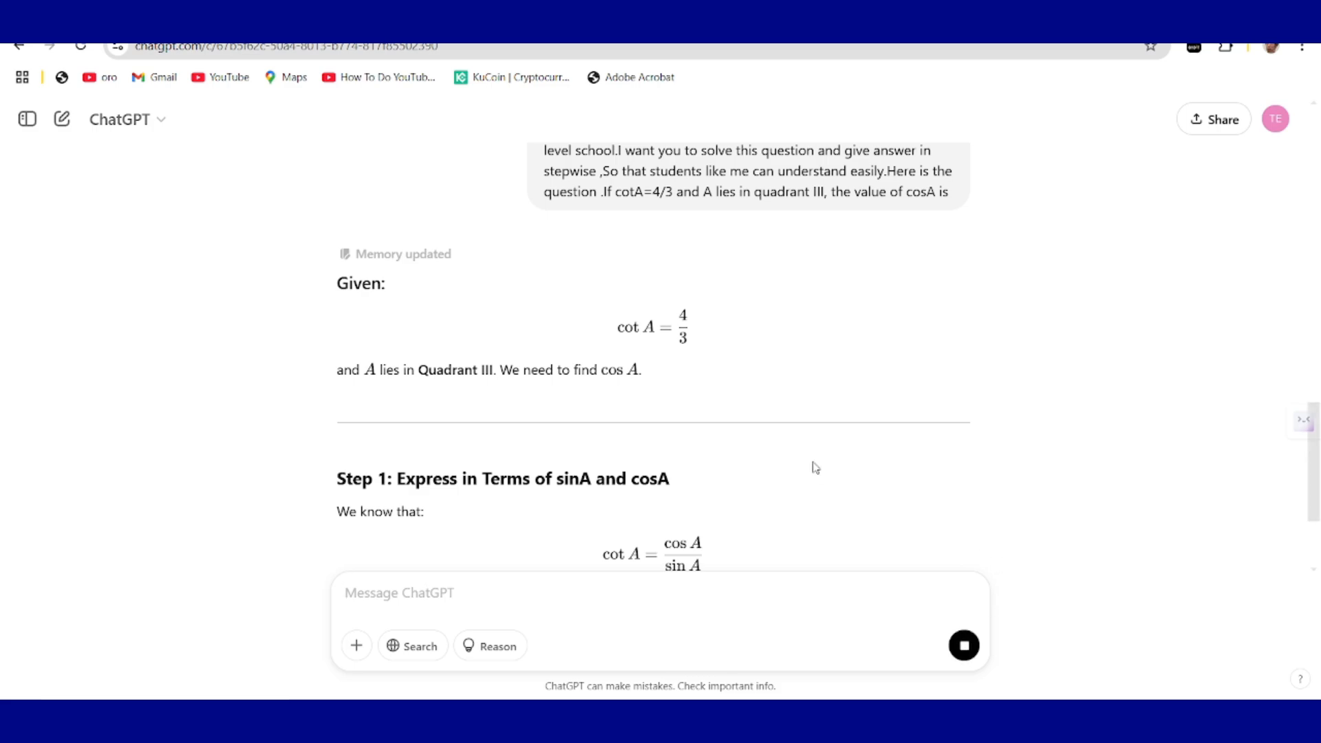
Examine the stepwise solution to the role-based prompt, from the final answer back to the given values.
{"action": "scroll", "coordinate": [821, 419], "scroll_direction": "down", "scroll_amount": 4}
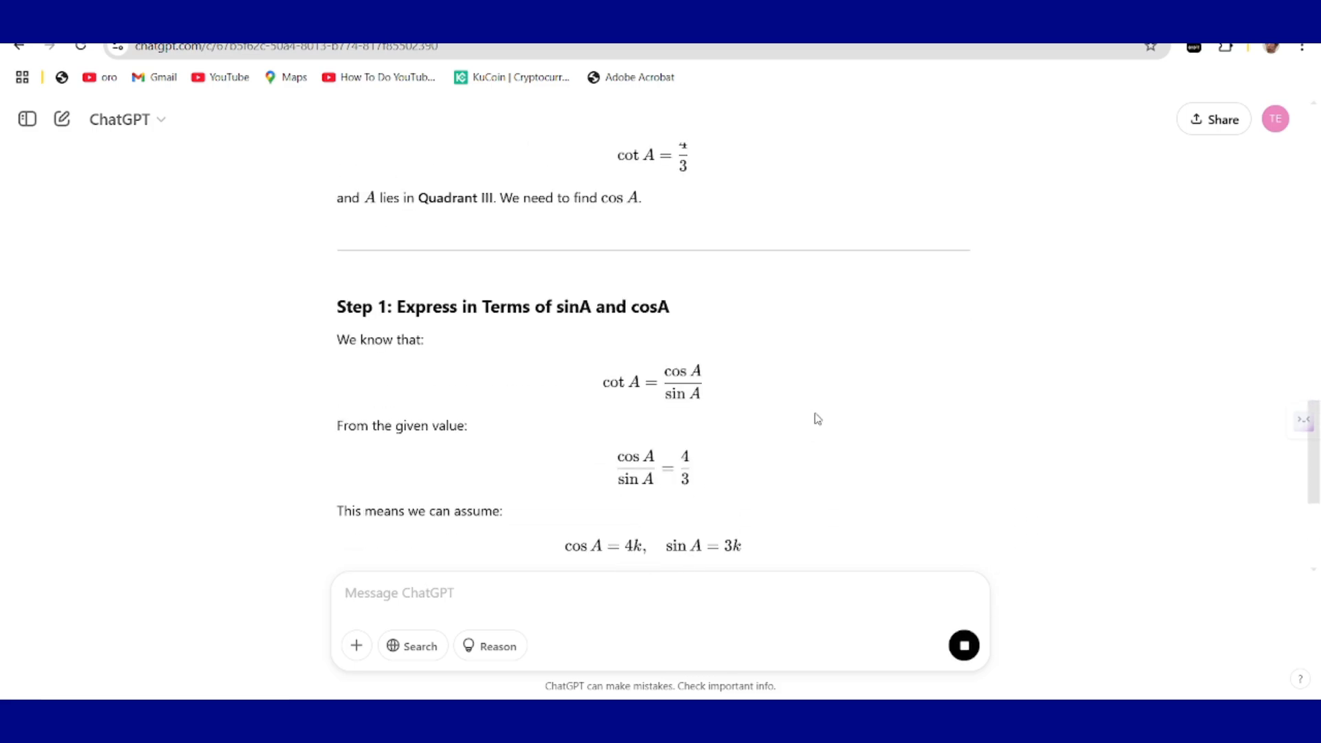
{"action": "scroll", "coordinate": [818, 419], "scroll_direction": "down", "scroll_amount": 3}
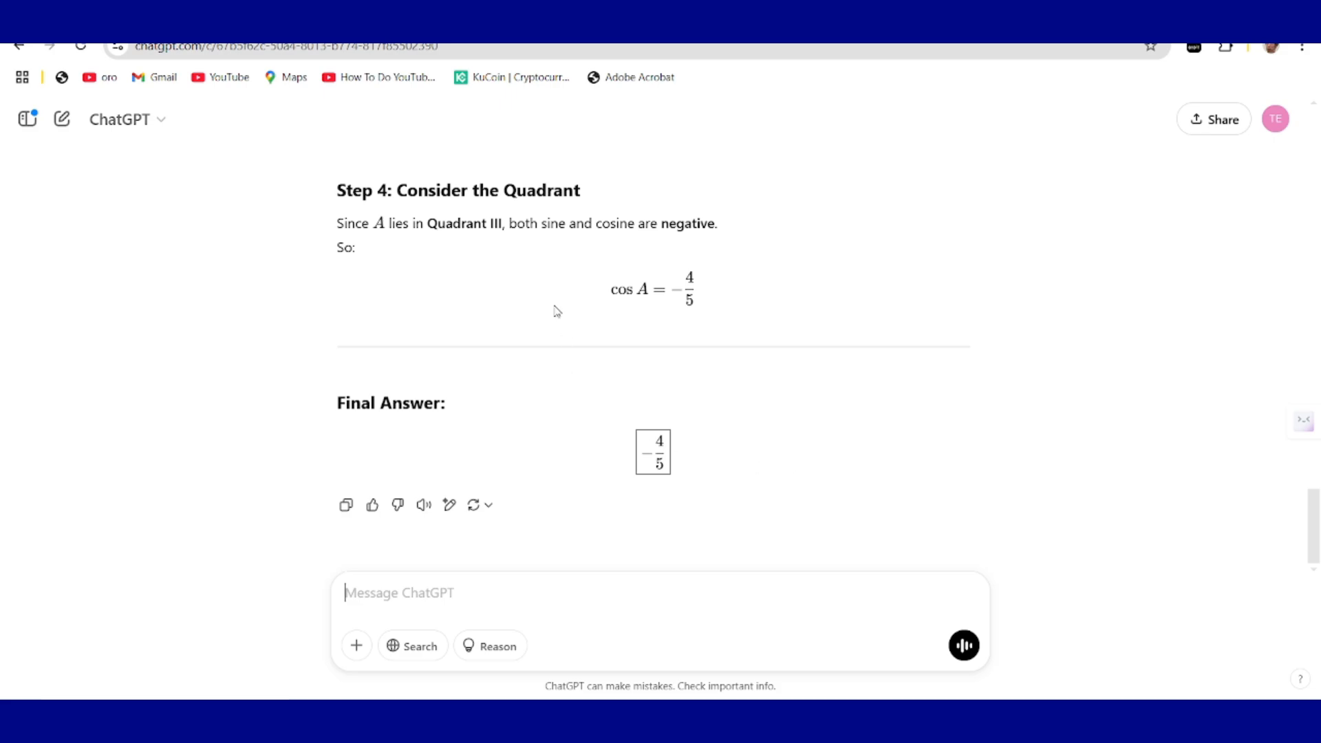
{"action": "scroll", "coordinate": [527, 391], "scroll_direction": "up", "scroll_amount": 1}
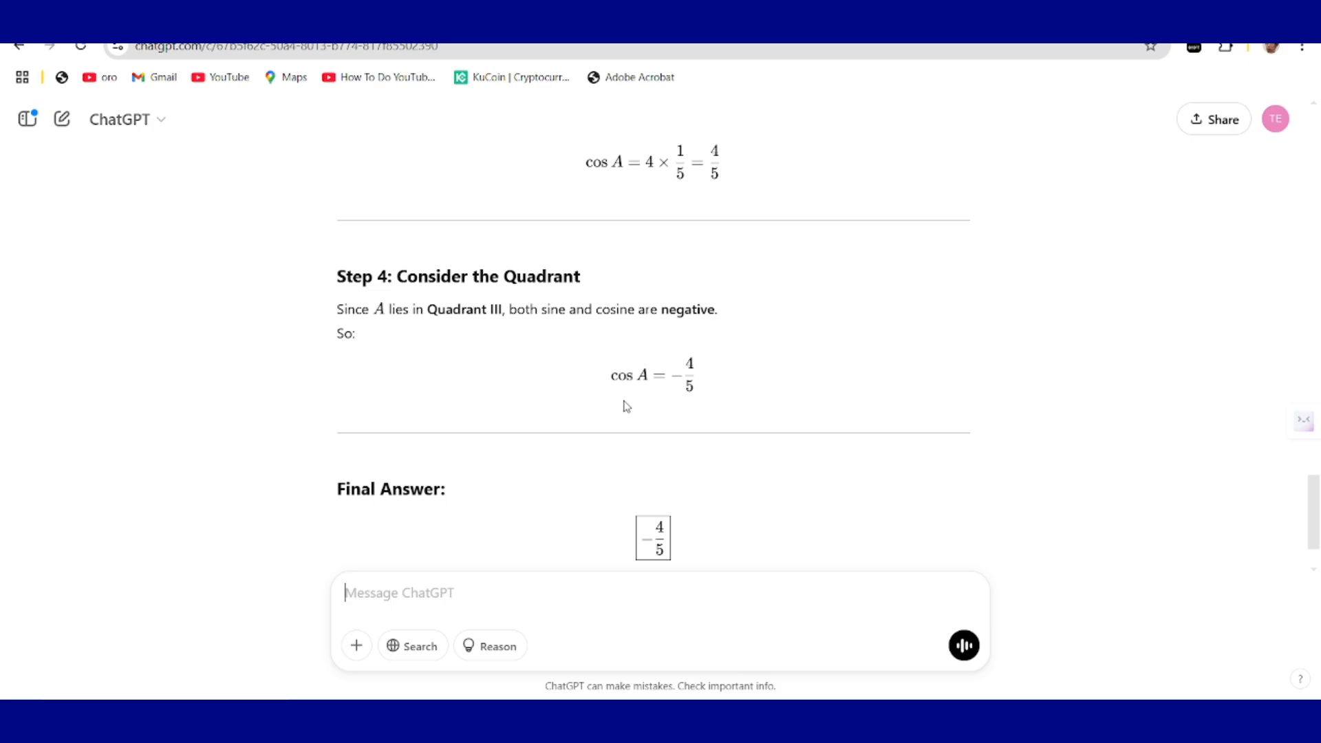
{"action": "scroll", "coordinate": [626, 407], "scroll_direction": "up", "scroll_amount": 3}
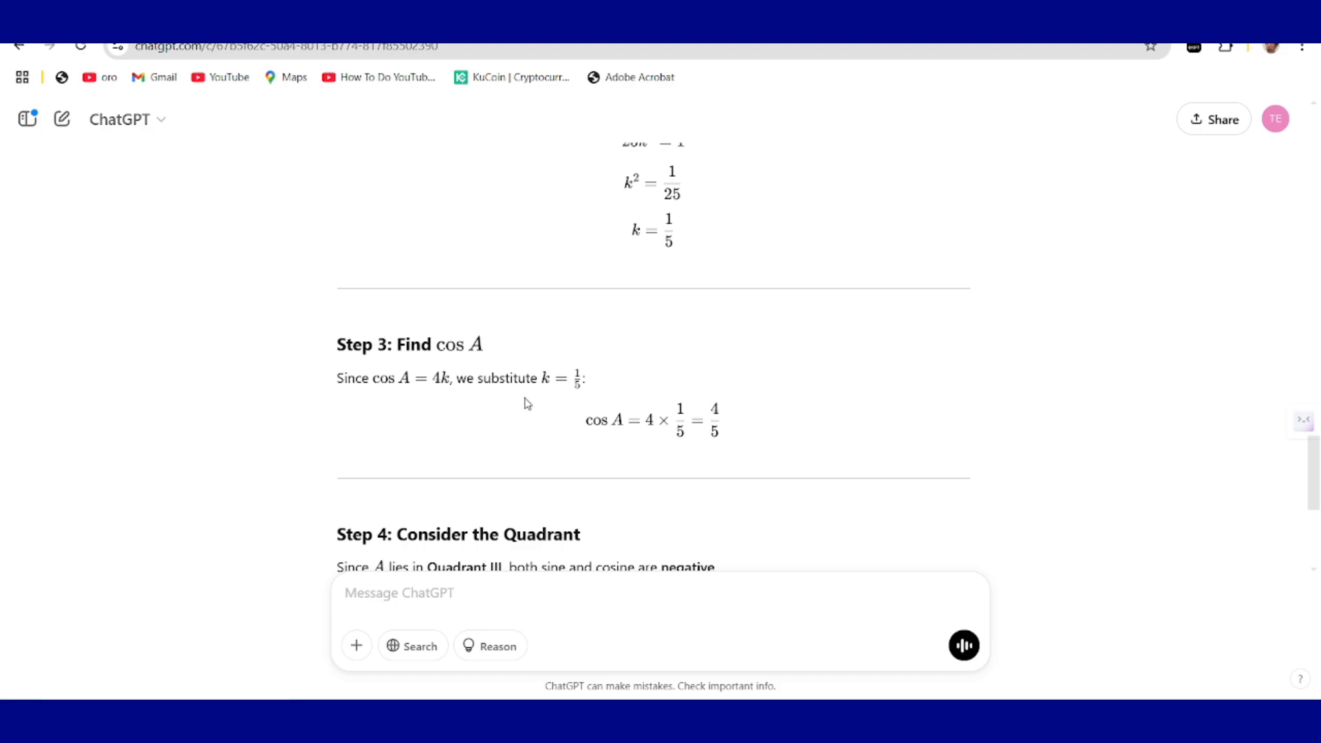
{"action": "scroll", "coordinate": [569, 405], "scroll_direction": "up", "scroll_amount": 5}
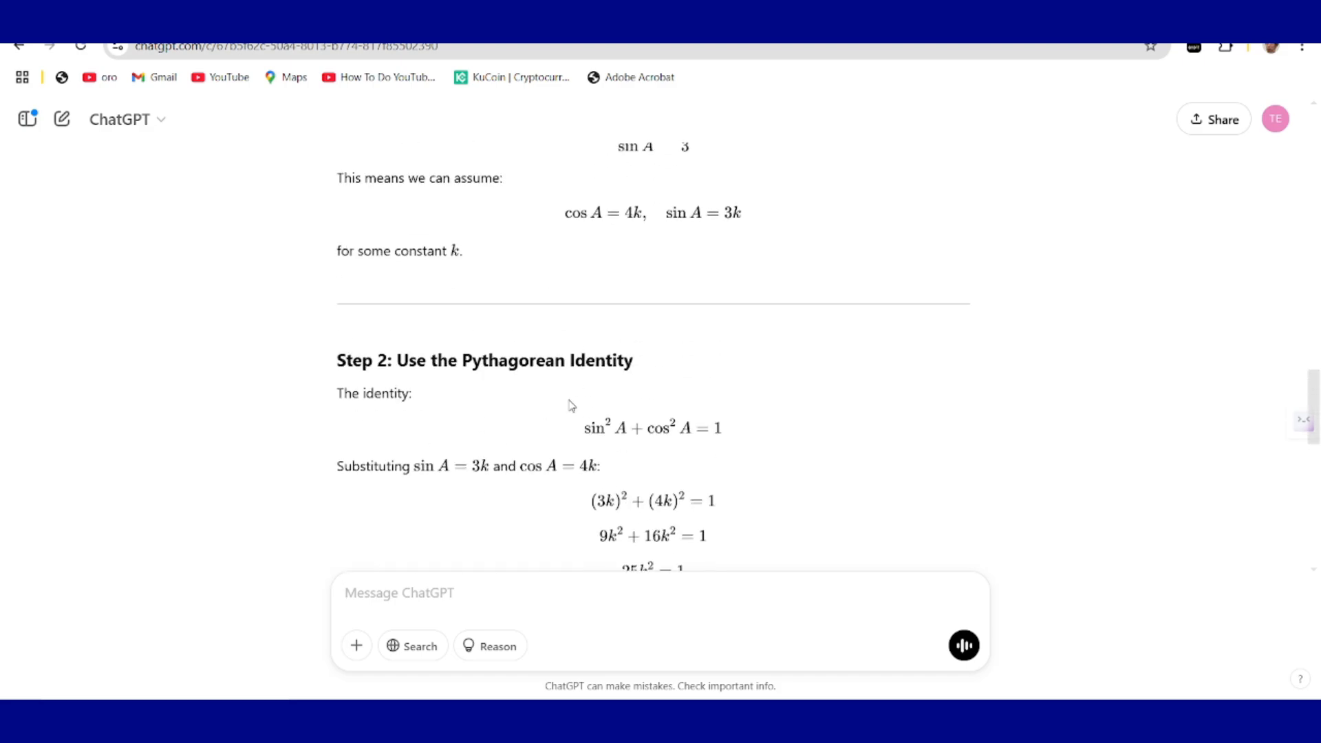
{"action": "scroll", "coordinate": [570, 405], "scroll_direction": "up", "scroll_amount": 1}
{"action": "scroll", "coordinate": [571, 406], "scroll_direction": "down", "scroll_amount": 2}
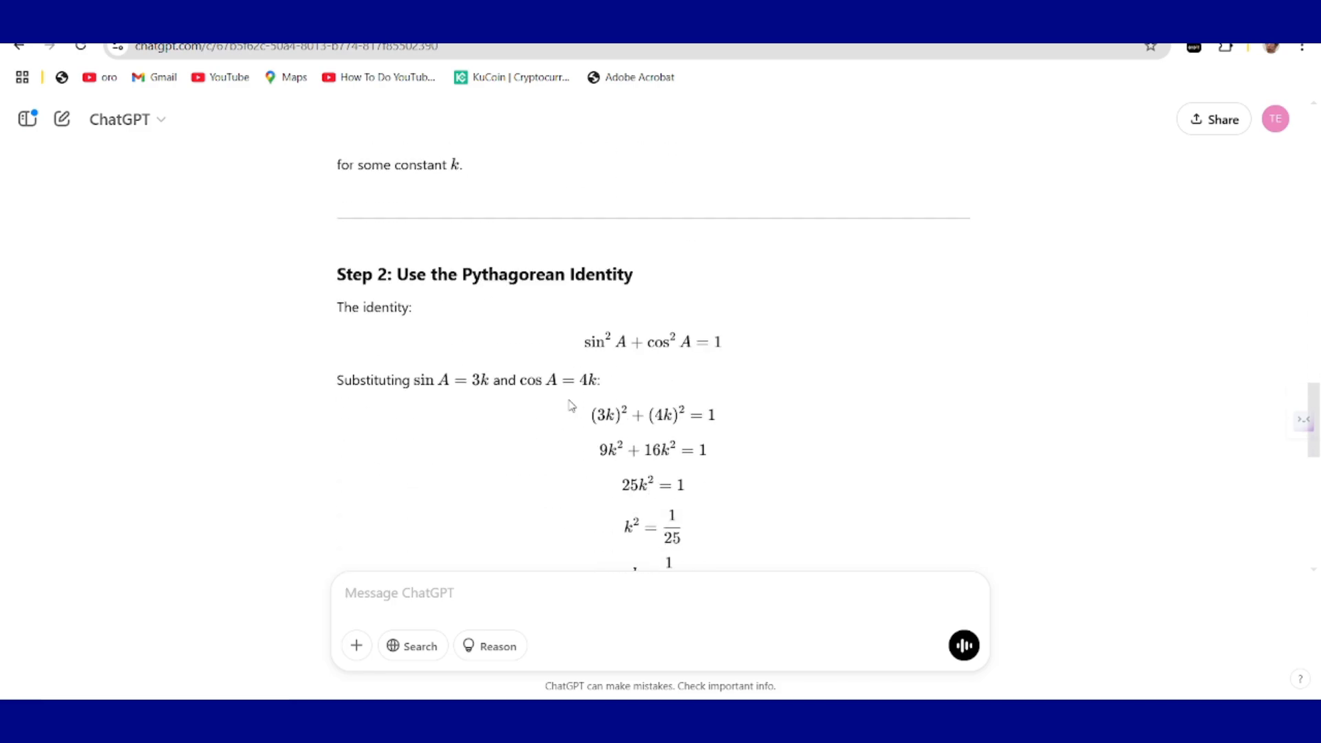
{"action": "scroll", "coordinate": [580, 310], "scroll_direction": "down", "scroll_amount": 3}
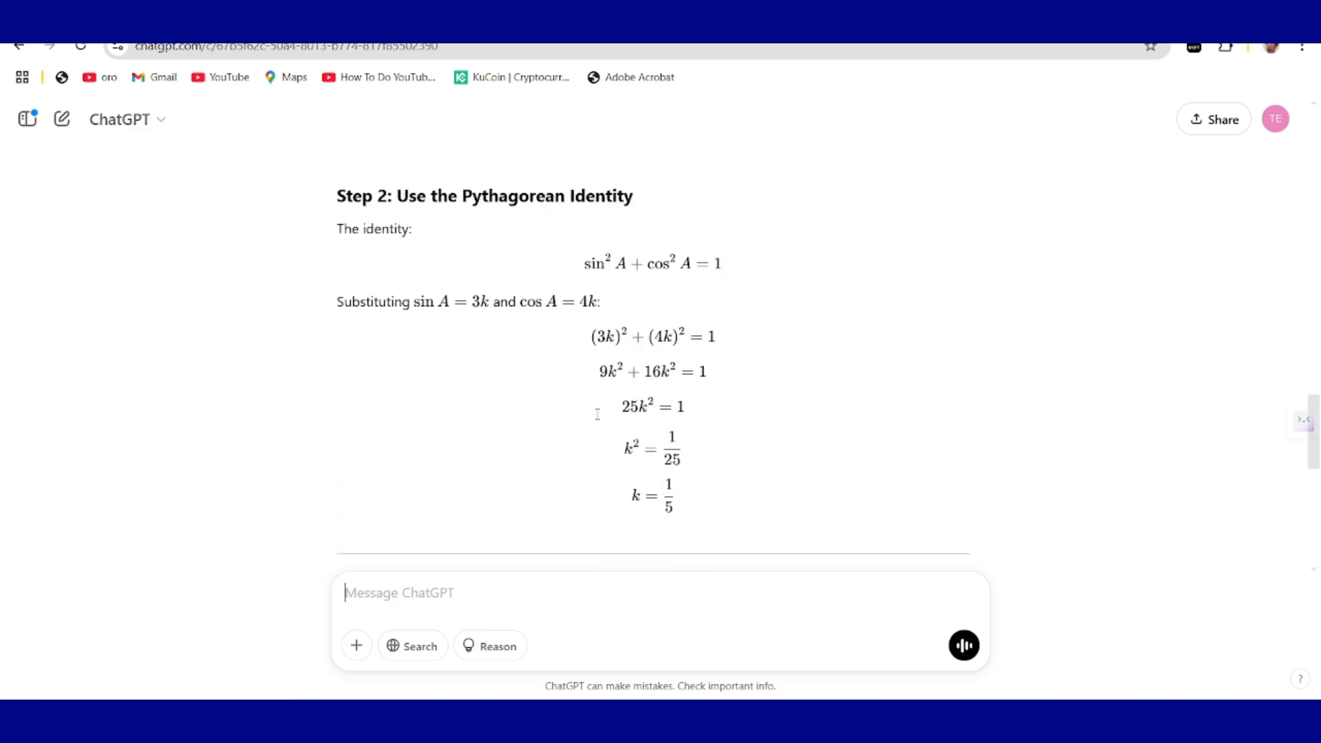
{"action": "scroll", "coordinate": [624, 365], "scroll_direction": "up", "scroll_amount": 3}
{"action": "scroll", "coordinate": [626, 365], "scroll_direction": "up", "scroll_amount": 4}
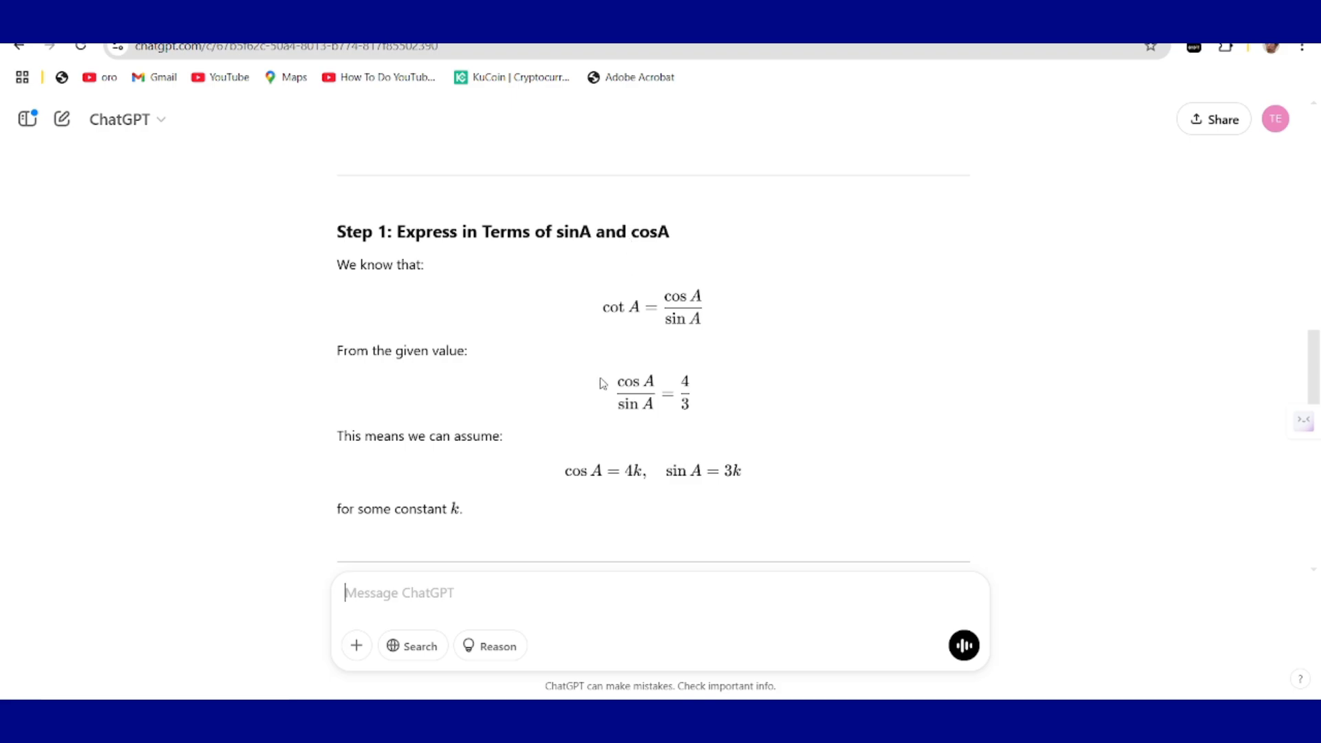
{"action": "scroll", "coordinate": [608, 400], "scroll_direction": "up", "scroll_amount": 3}
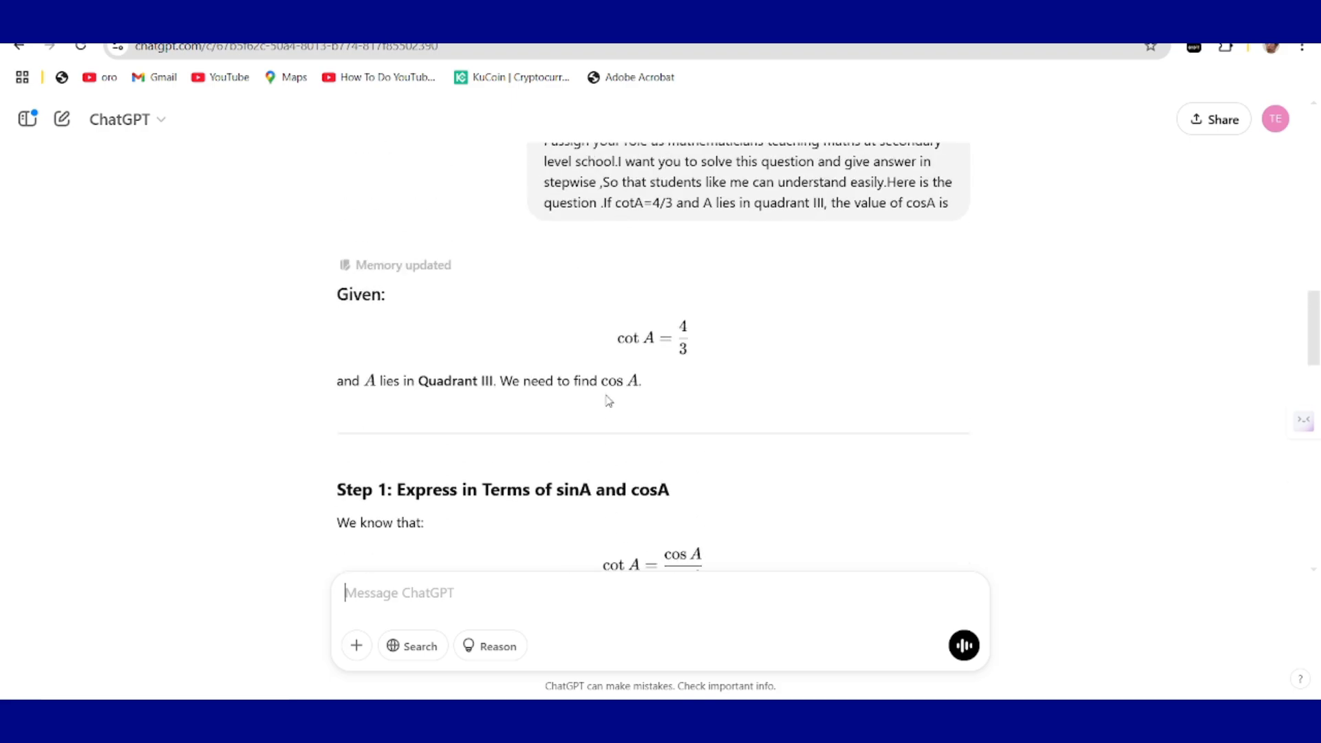
Review the solution given to the first, plain question, comparing its steps with those of the role-based answer.
{"action": "scroll", "coordinate": [588, 416], "scroll_direction": "up", "scroll_amount": 4}
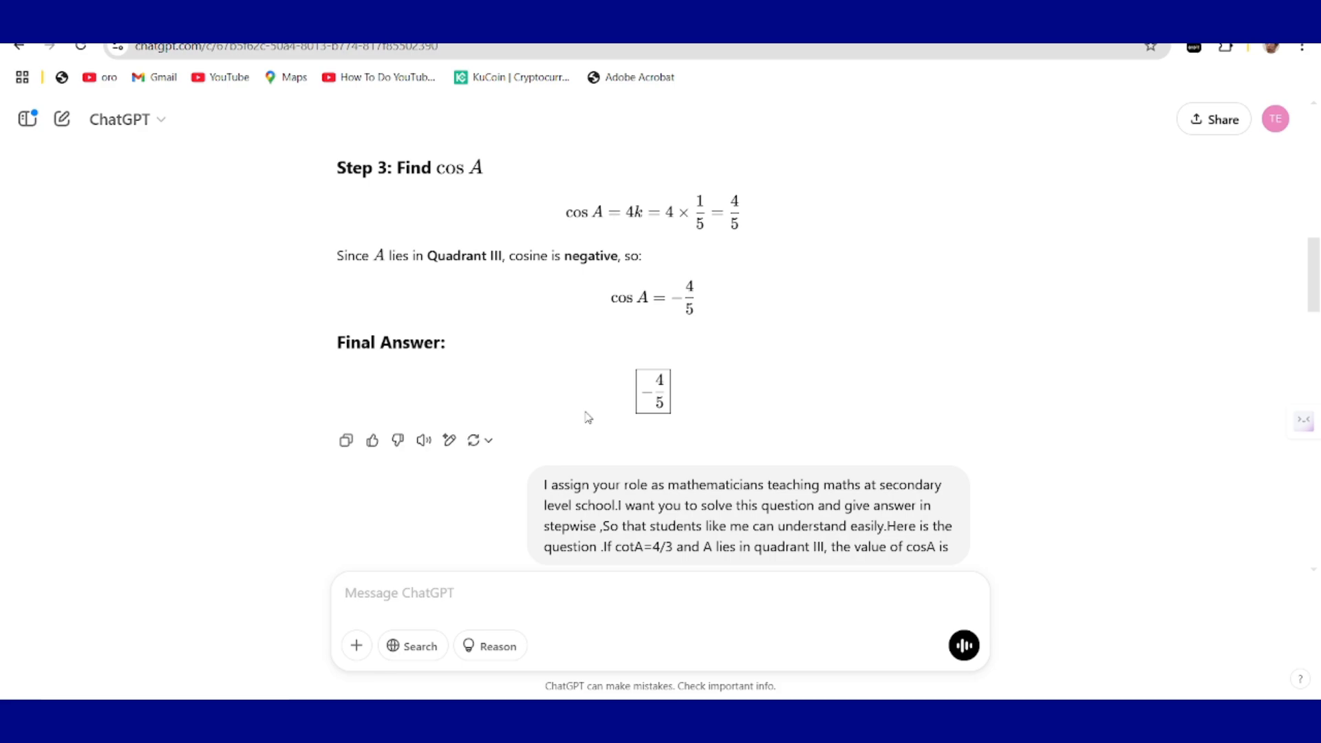
{"action": "scroll", "coordinate": [561, 363], "scroll_direction": "up", "scroll_amount": 1}
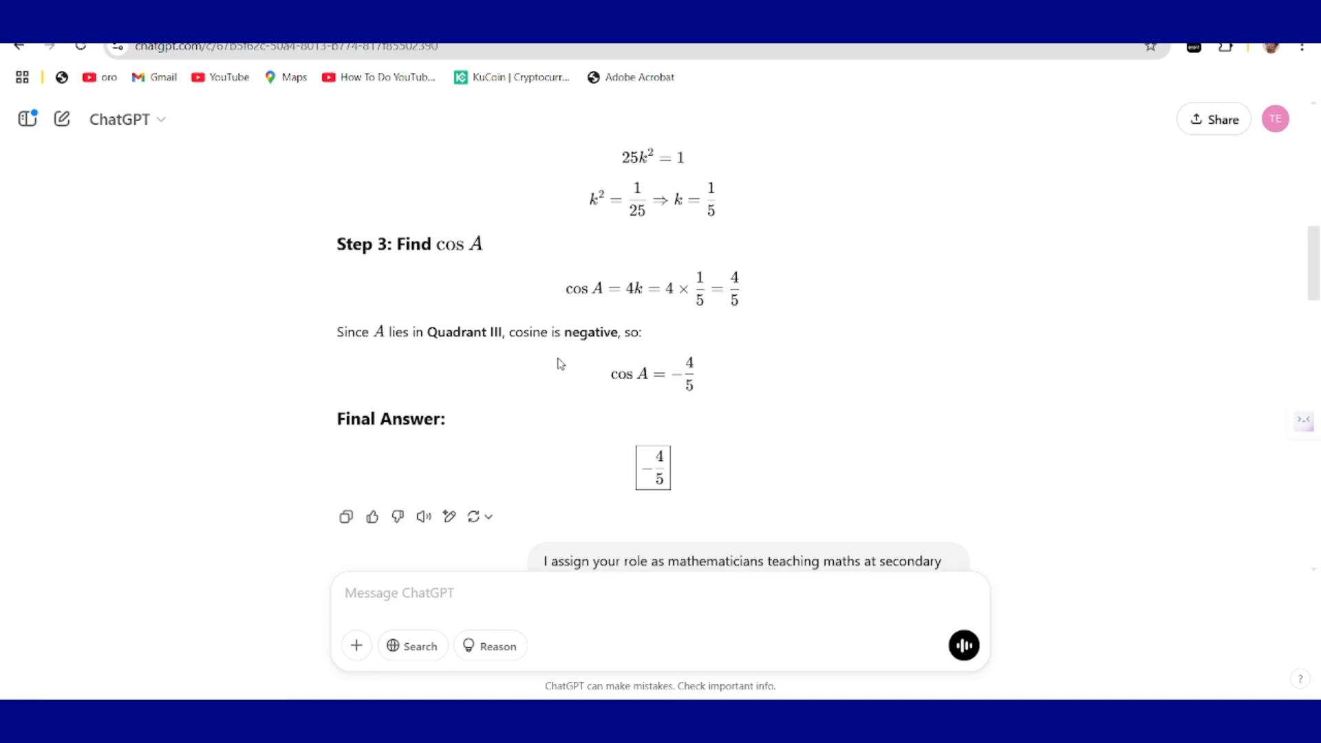
{"action": "scroll", "coordinate": [560, 364], "scroll_direction": "up", "scroll_amount": 5}
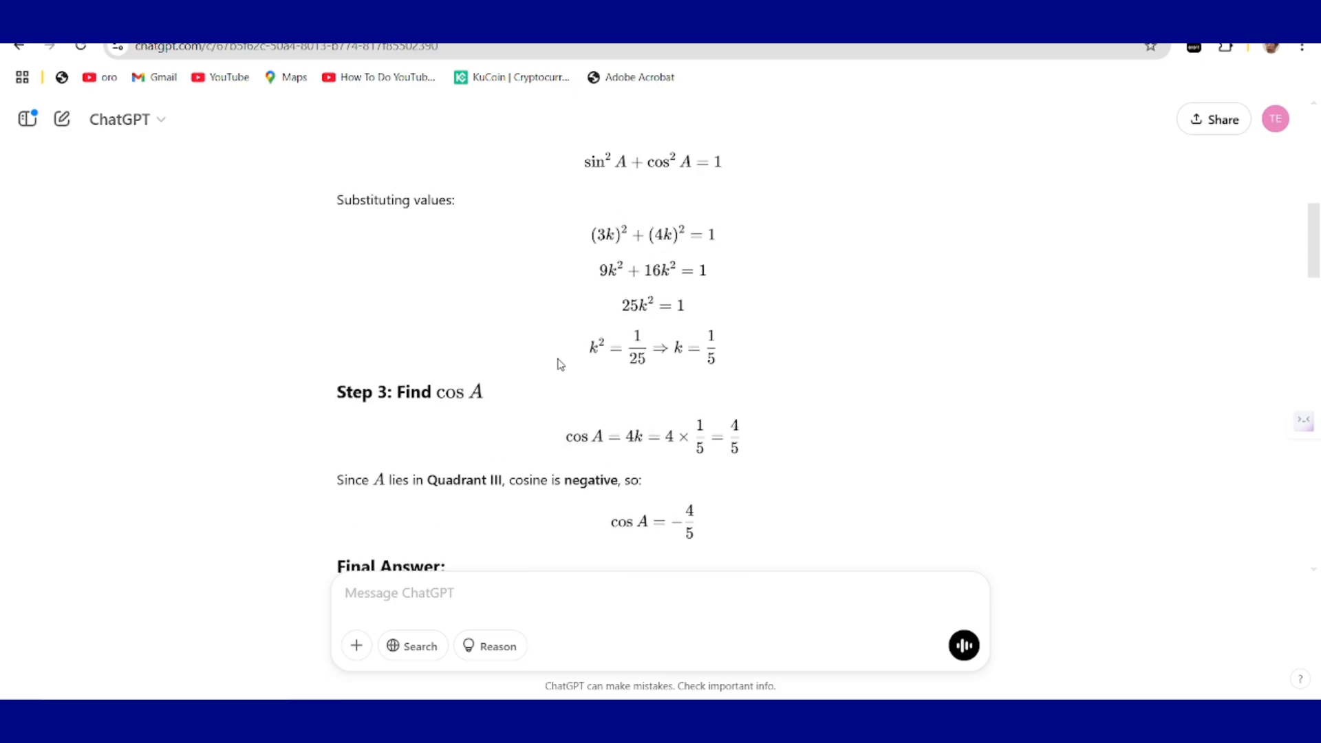
{"action": "scroll", "coordinate": [560, 365], "scroll_direction": "up", "scroll_amount": 5}
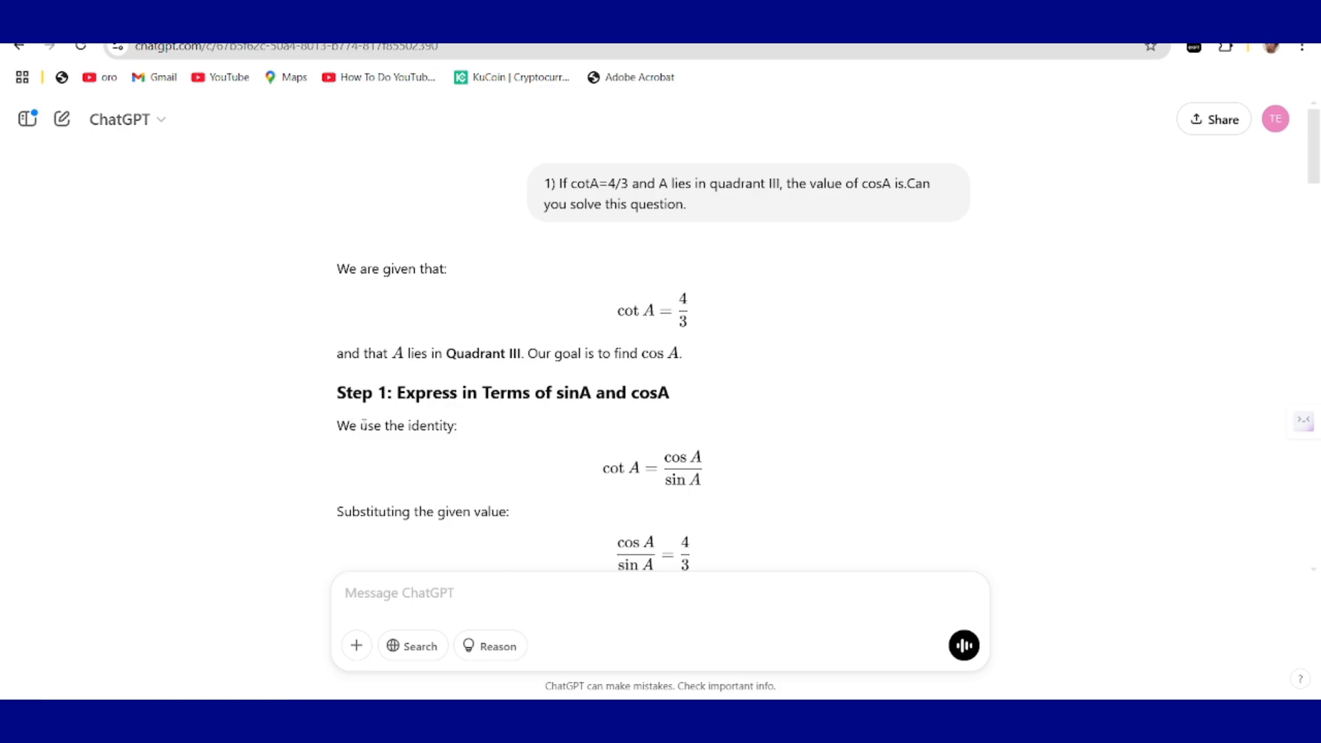
{"action": "scroll", "coordinate": [474, 424], "scroll_direction": "down", "scroll_amount": 2}
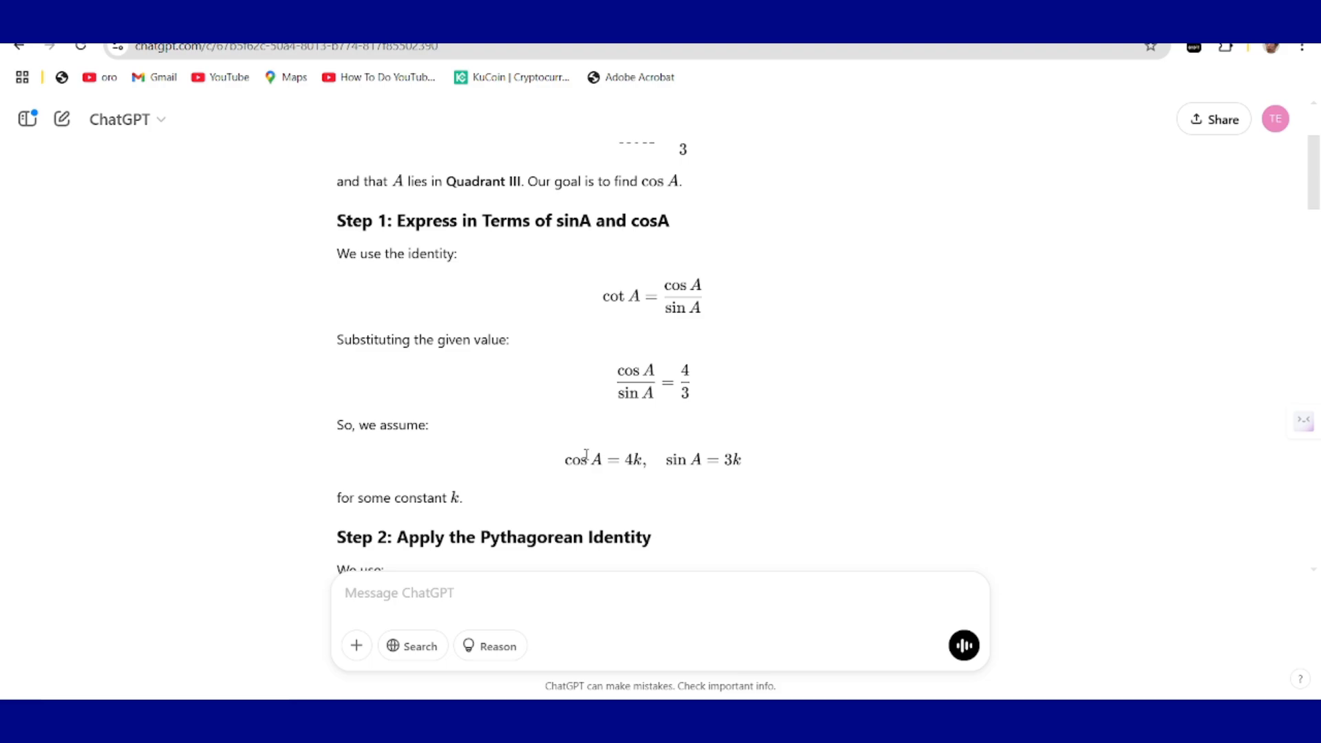
{"action": "scroll", "coordinate": [537, 430], "scroll_direction": "down", "scroll_amount": 2}
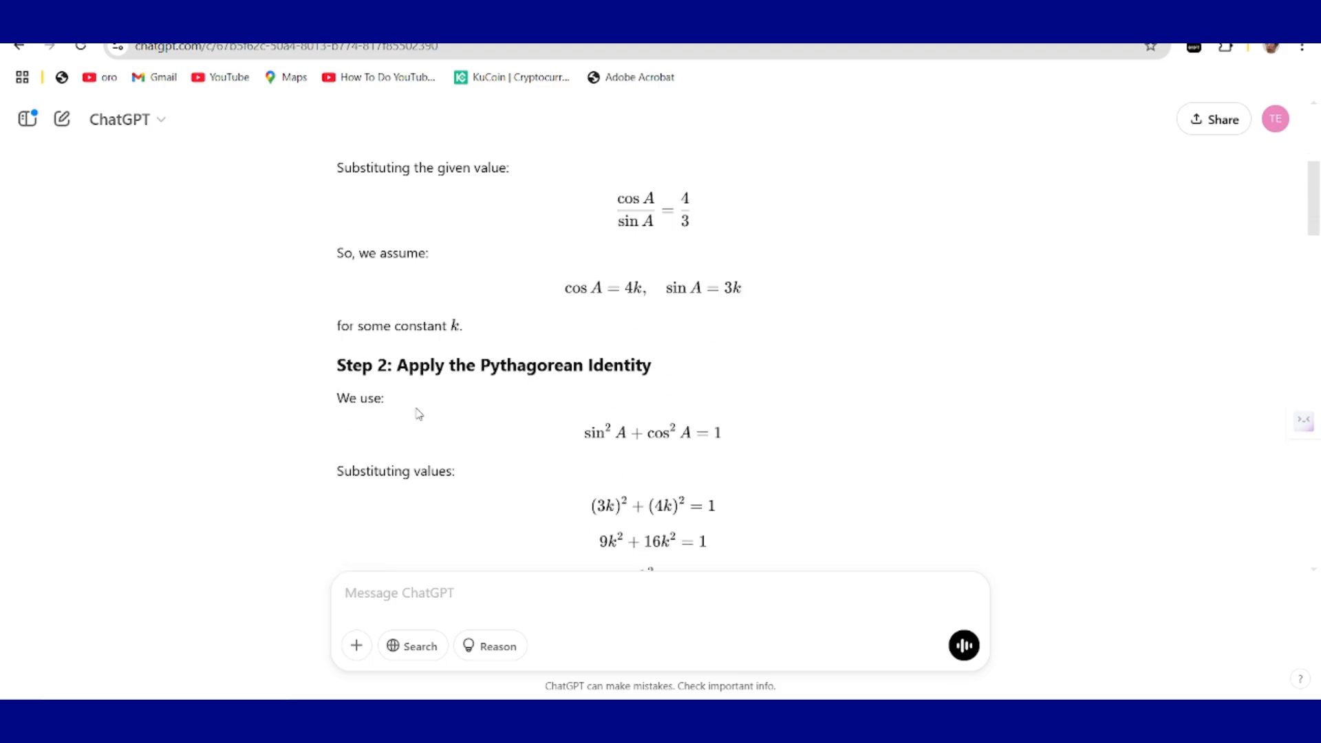
{"action": "scroll", "coordinate": [666, 418], "scroll_direction": "down", "scroll_amount": 2}
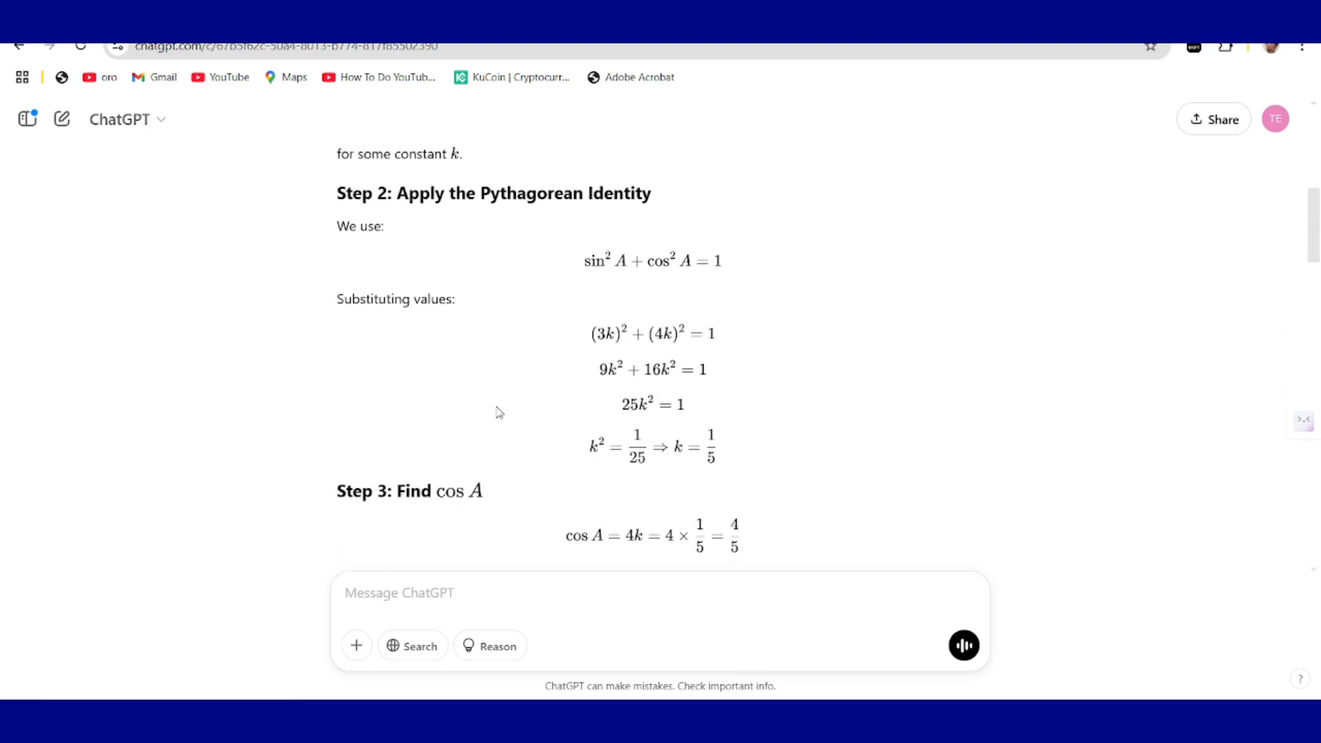
{"action": "scroll", "coordinate": [499, 406], "scroll_direction": "down", "scroll_amount": 2}
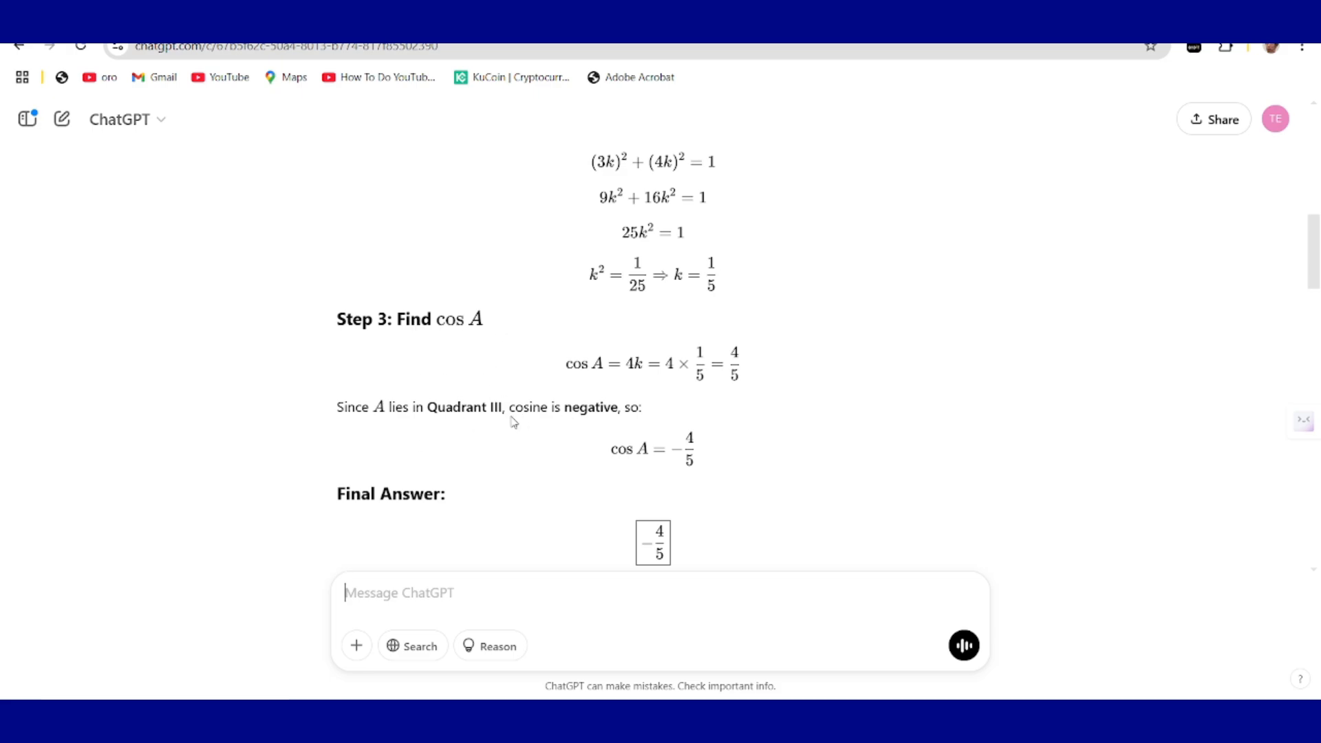
{"action": "scroll", "coordinate": [513, 422], "scroll_direction": "down", "scroll_amount": 1}
{"action": "scroll", "coordinate": [513, 422], "scroll_direction": "down", "scroll_amount": 2}
{"action": "scroll", "coordinate": [514, 421], "scroll_direction": "up", "scroll_amount": 1}
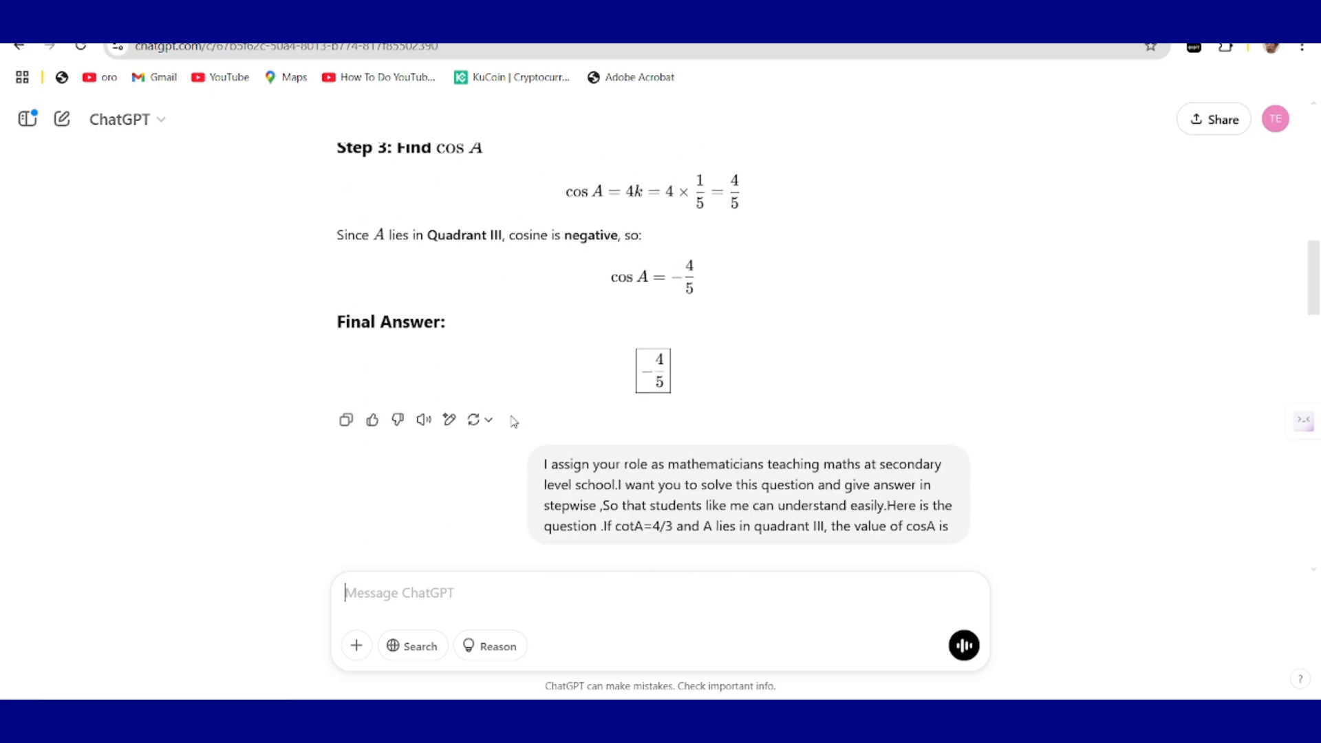
{"action": "scroll", "coordinate": [487, 358], "scroll_direction": "up", "scroll_amount": 1}
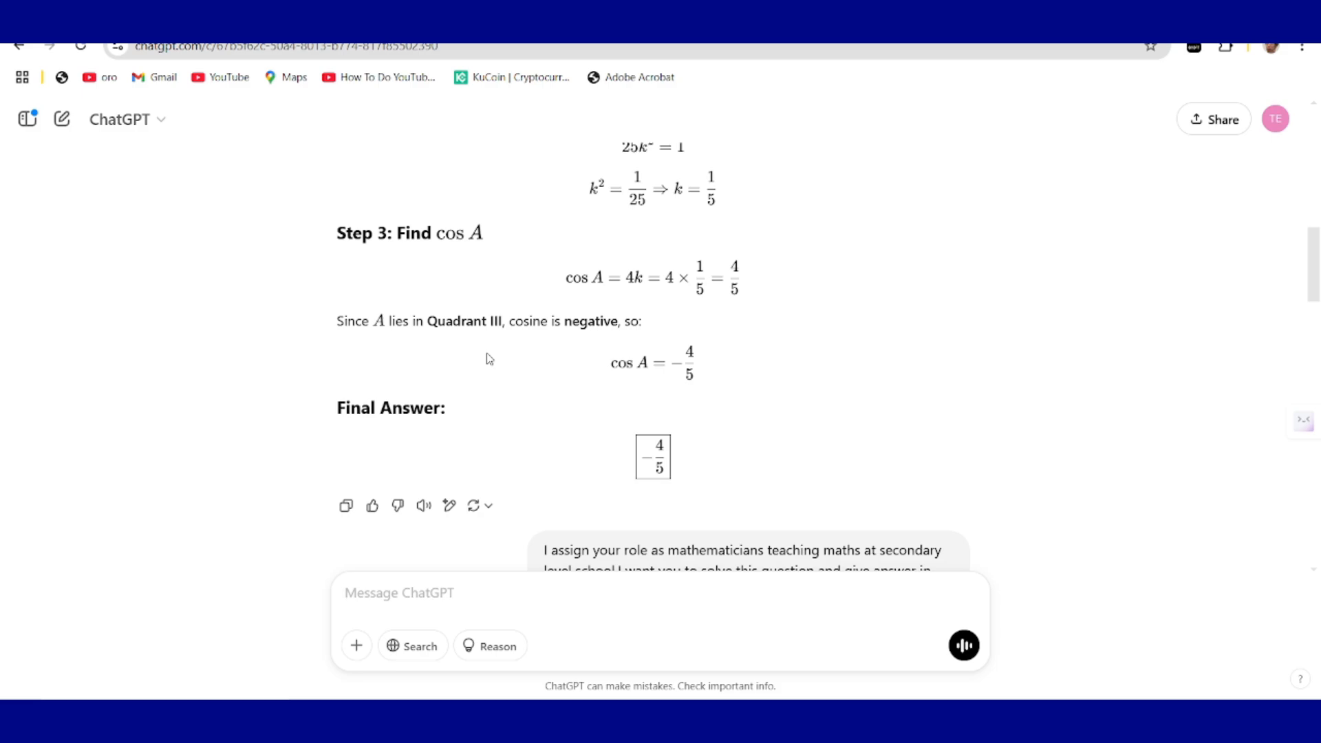
{"action": "scroll", "coordinate": [523, 463], "scroll_direction": "down", "scroll_amount": 4}
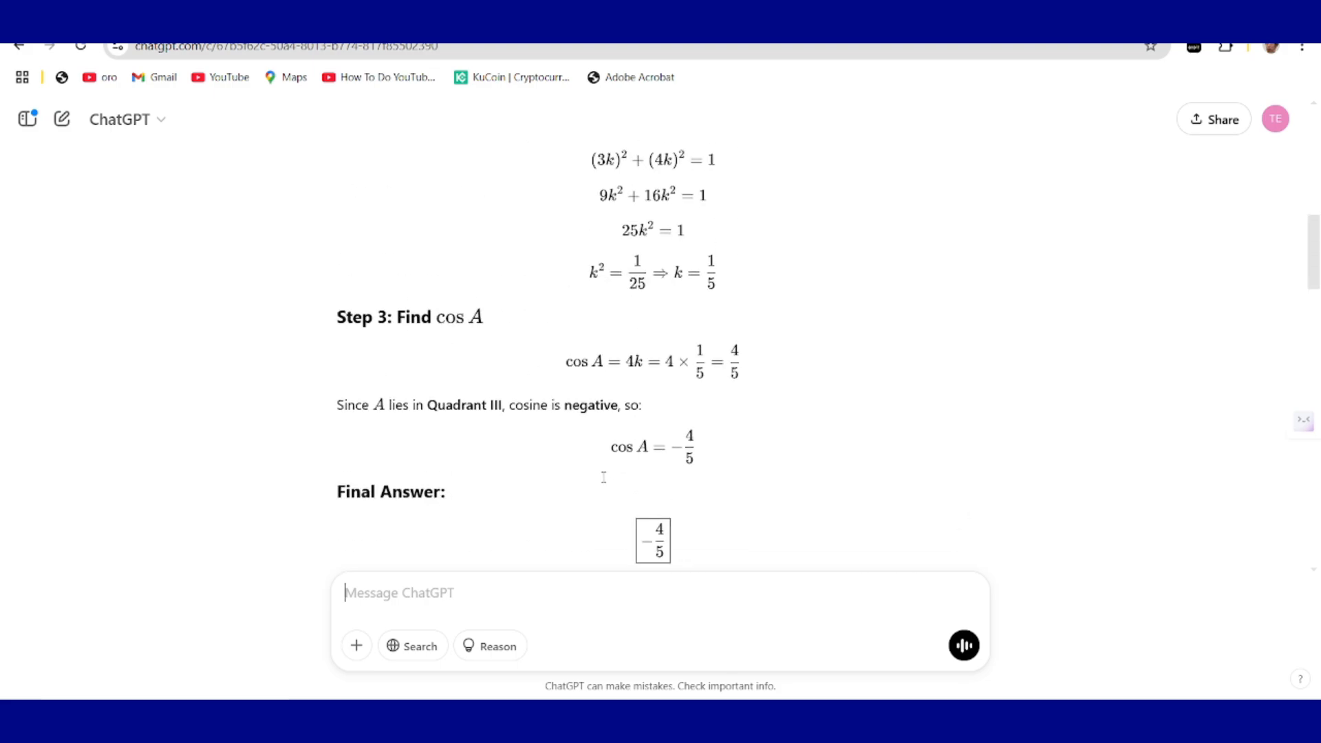
{"action": "scroll", "coordinate": [604, 477], "scroll_direction": "up", "scroll_amount": 15}
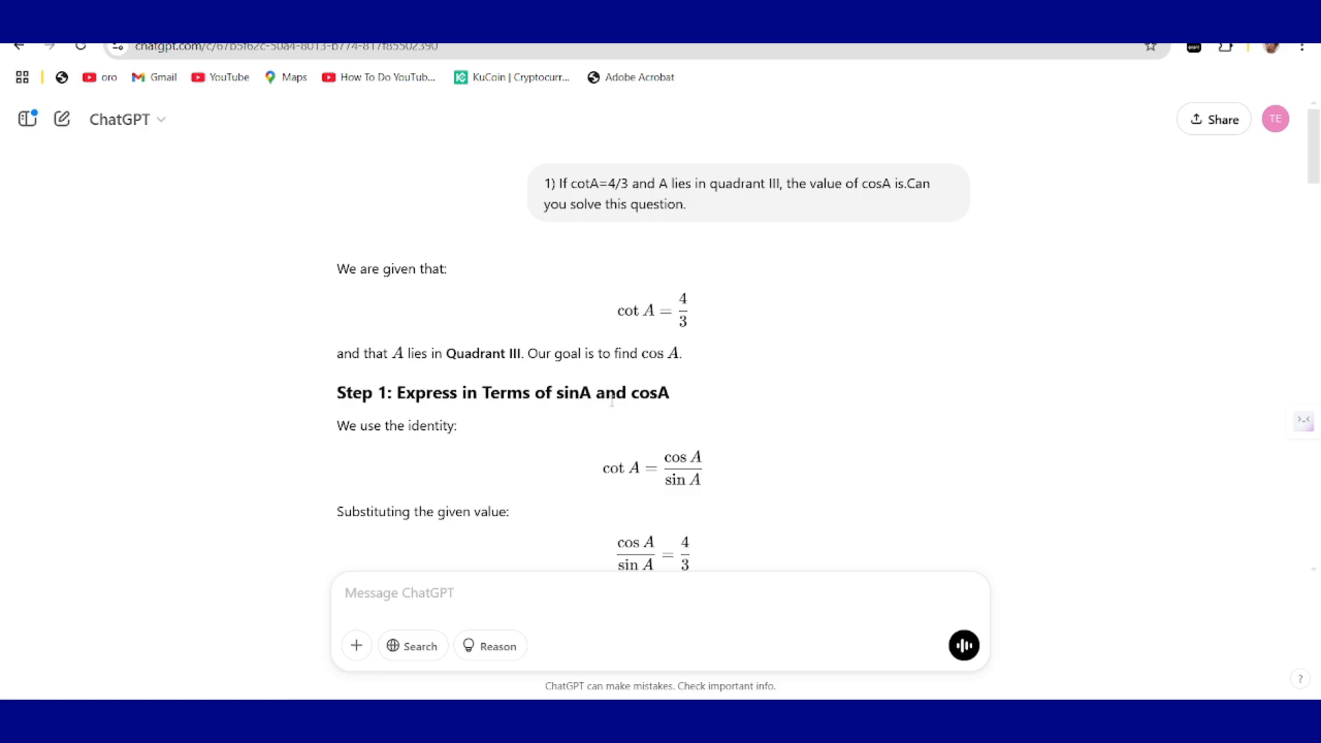
Compare Step 1, expressing cot A in terms of sin A and cos A, between the plain answer and the role-based answer.
{"action": "scroll", "coordinate": [542, 435], "scroll_direction": "down", "scroll_amount": 3}
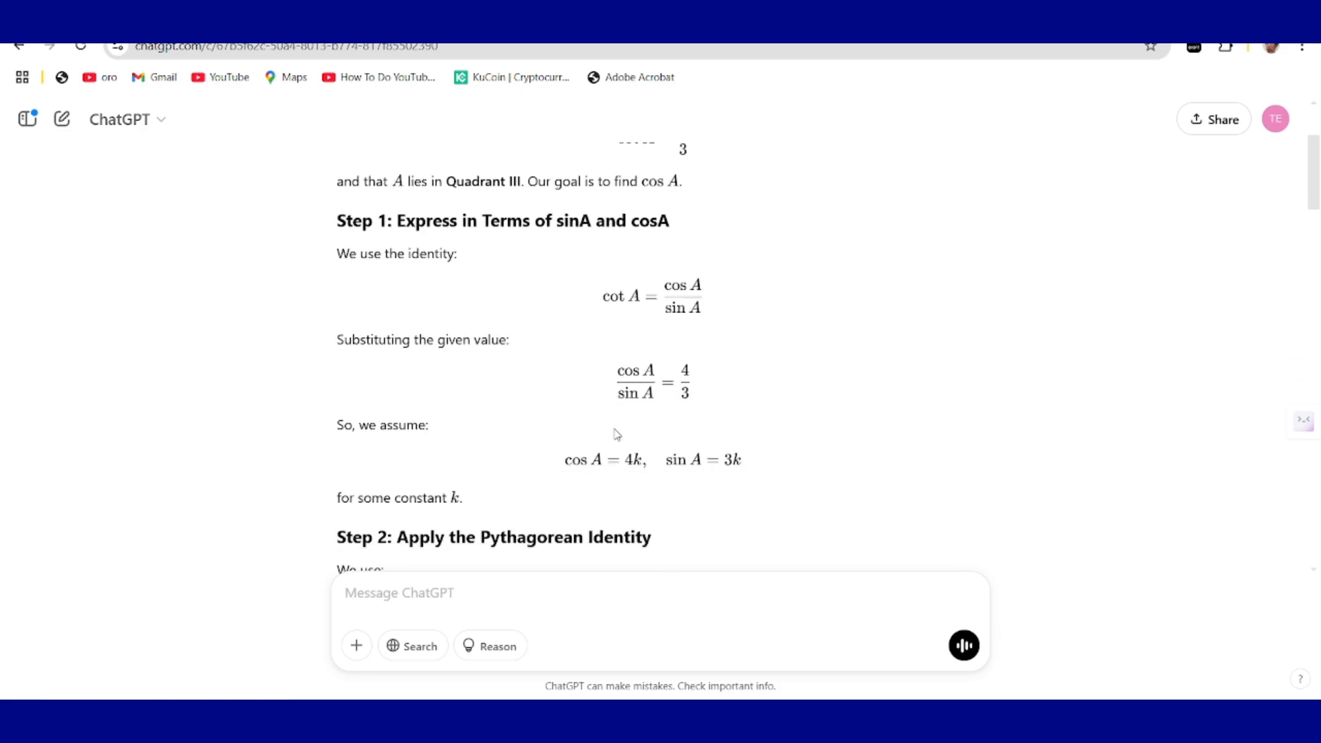
{"action": "scroll", "coordinate": [562, 484], "scroll_direction": "down", "scroll_amount": 5}
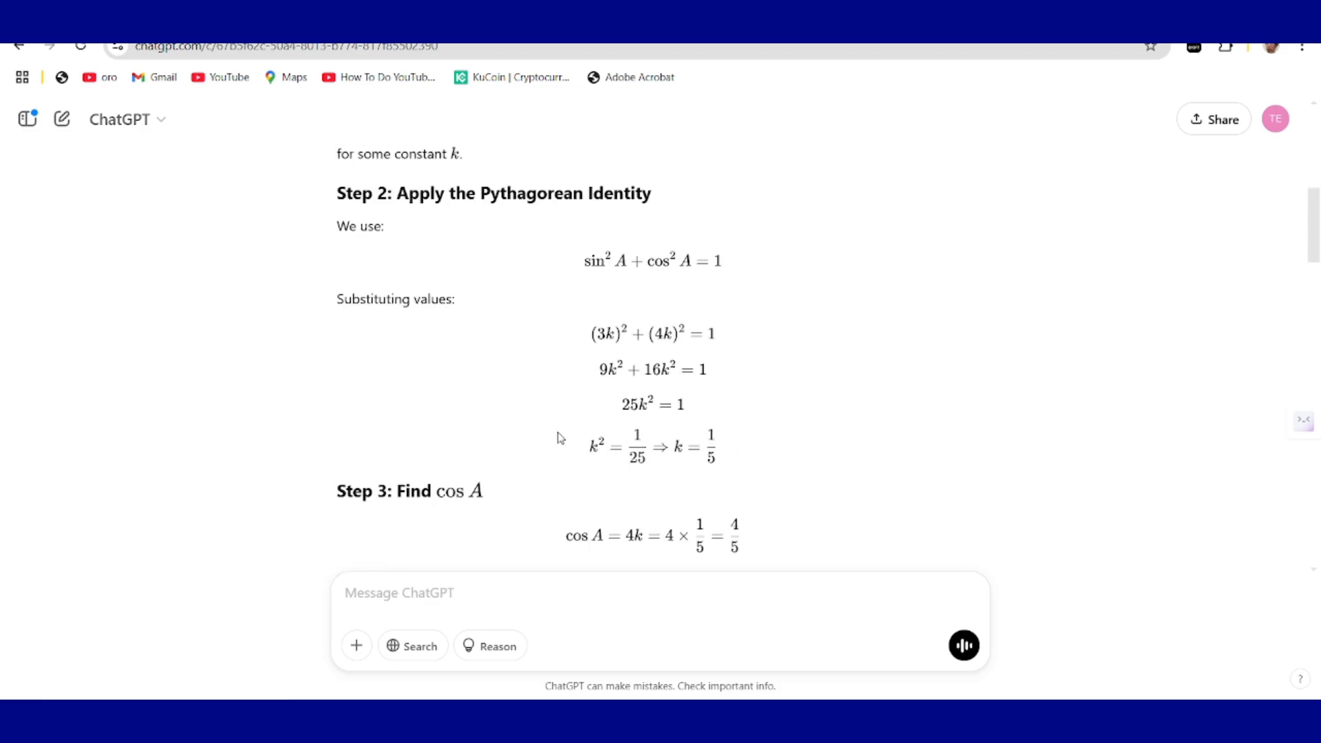
{"action": "scroll", "coordinate": [525, 392], "scroll_direction": "up", "scroll_amount": 3}
{"action": "scroll", "coordinate": [525, 394], "scroll_direction": "up", "scroll_amount": 2}
{"action": "scroll", "coordinate": [525, 394], "scroll_direction": "down", "scroll_amount": 10}
{"action": "scroll", "coordinate": [525, 393], "scroll_direction": "down", "scroll_amount": 3}
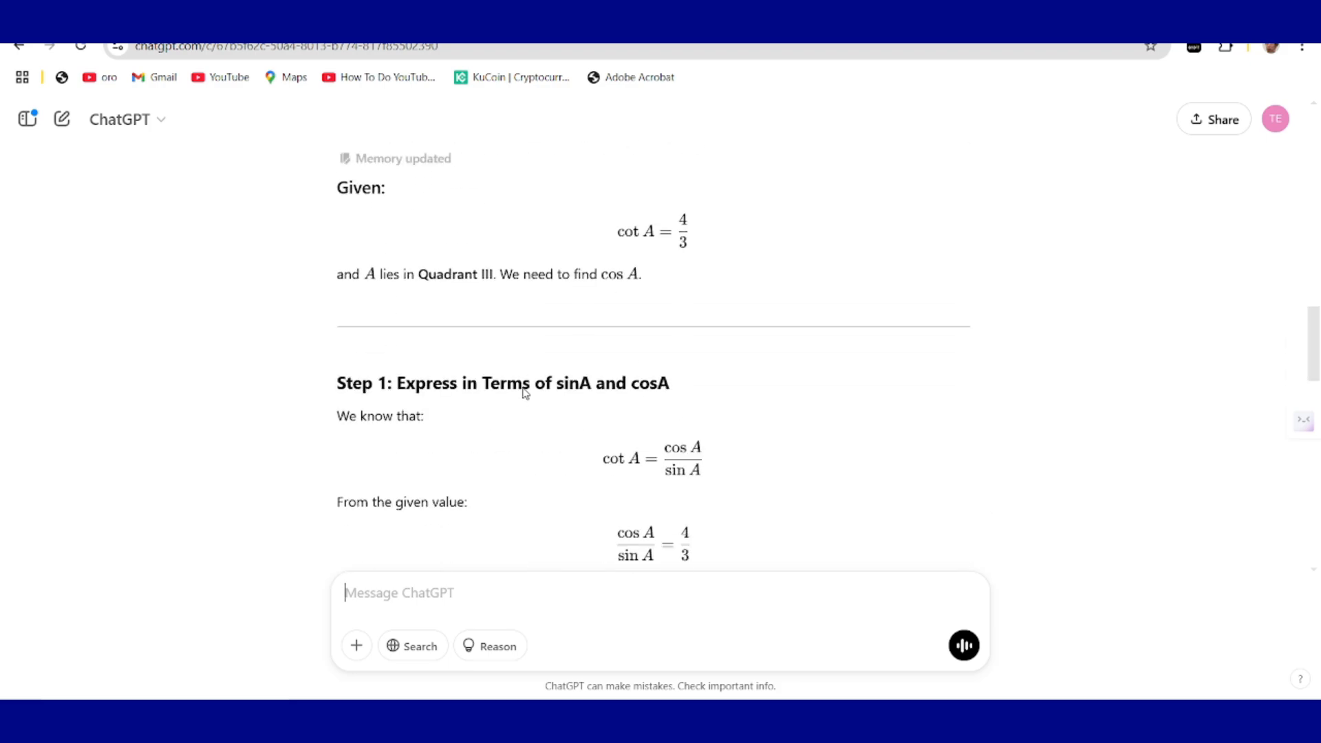
{"action": "scroll", "coordinate": [523, 385], "scroll_direction": "down", "scroll_amount": 3}
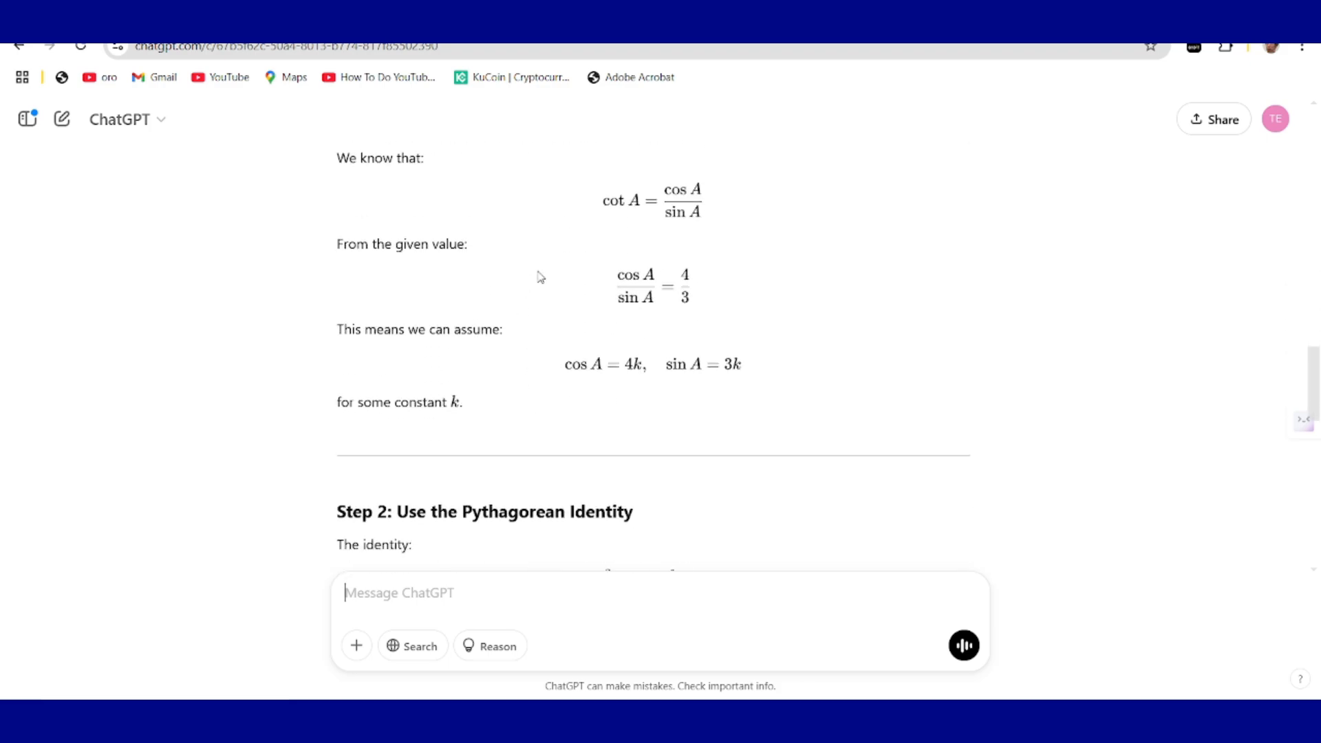
{"action": "scroll", "coordinate": [550, 378], "scroll_direction": "up", "scroll_amount": 1}
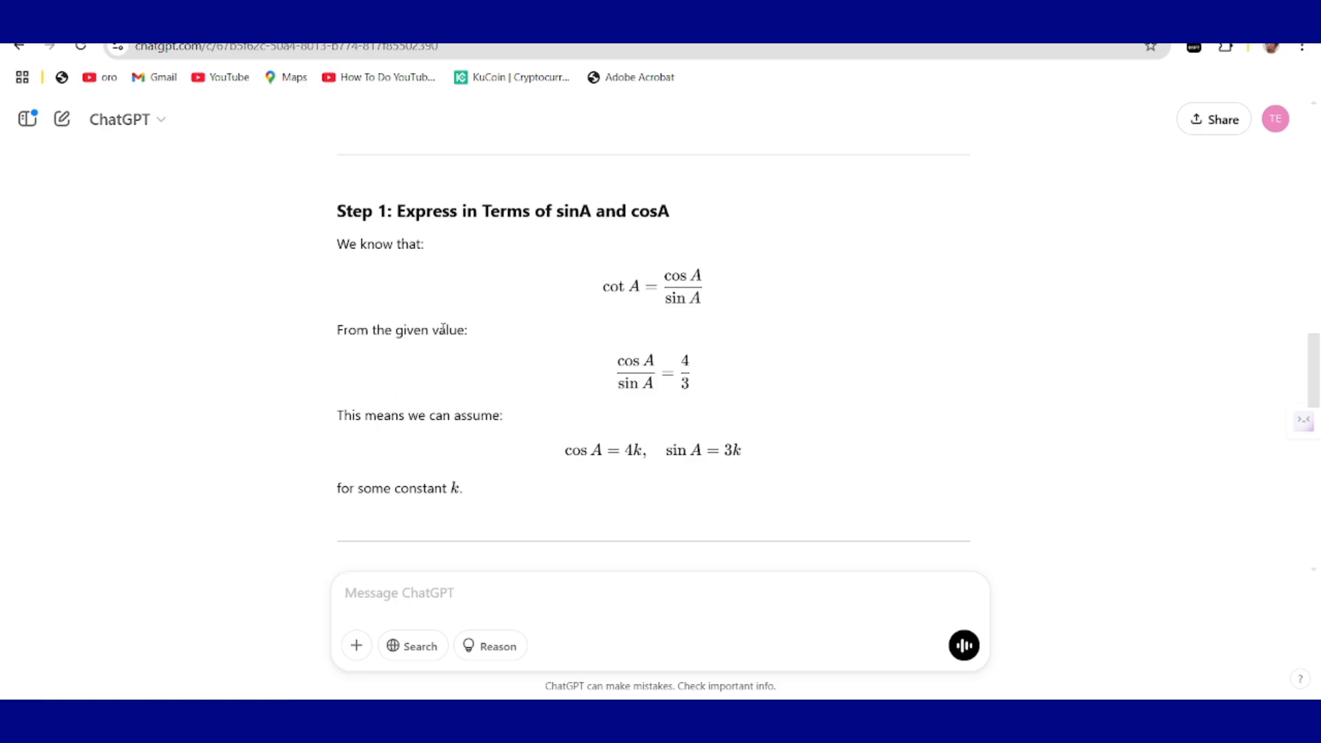
{"action": "scroll", "coordinate": [507, 346], "scroll_direction": "down", "scroll_amount": 2}
{"action": "scroll", "coordinate": [511, 345], "scroll_direction": "down", "scroll_amount": 3}
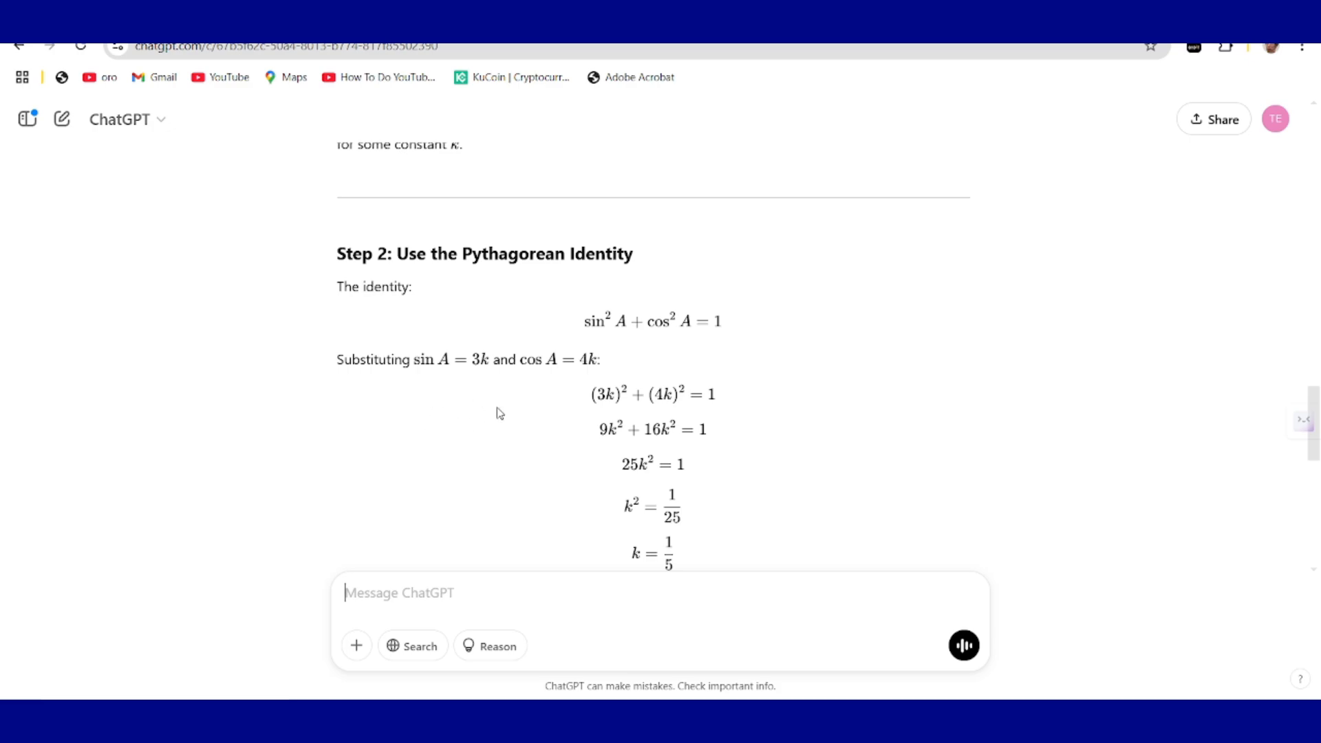
Compare Step 2, the Pythagorean identity, in the plain answer with the same step in the role-based answer.
{"action": "scroll", "coordinate": [500, 413], "scroll_direction": "up", "scroll_amount": 10}
{"action": "scroll", "coordinate": [499, 412], "scroll_direction": "down", "scroll_amount": 5}
{"action": "scroll", "coordinate": [499, 413], "scroll_direction": "up", "scroll_amount": 6}
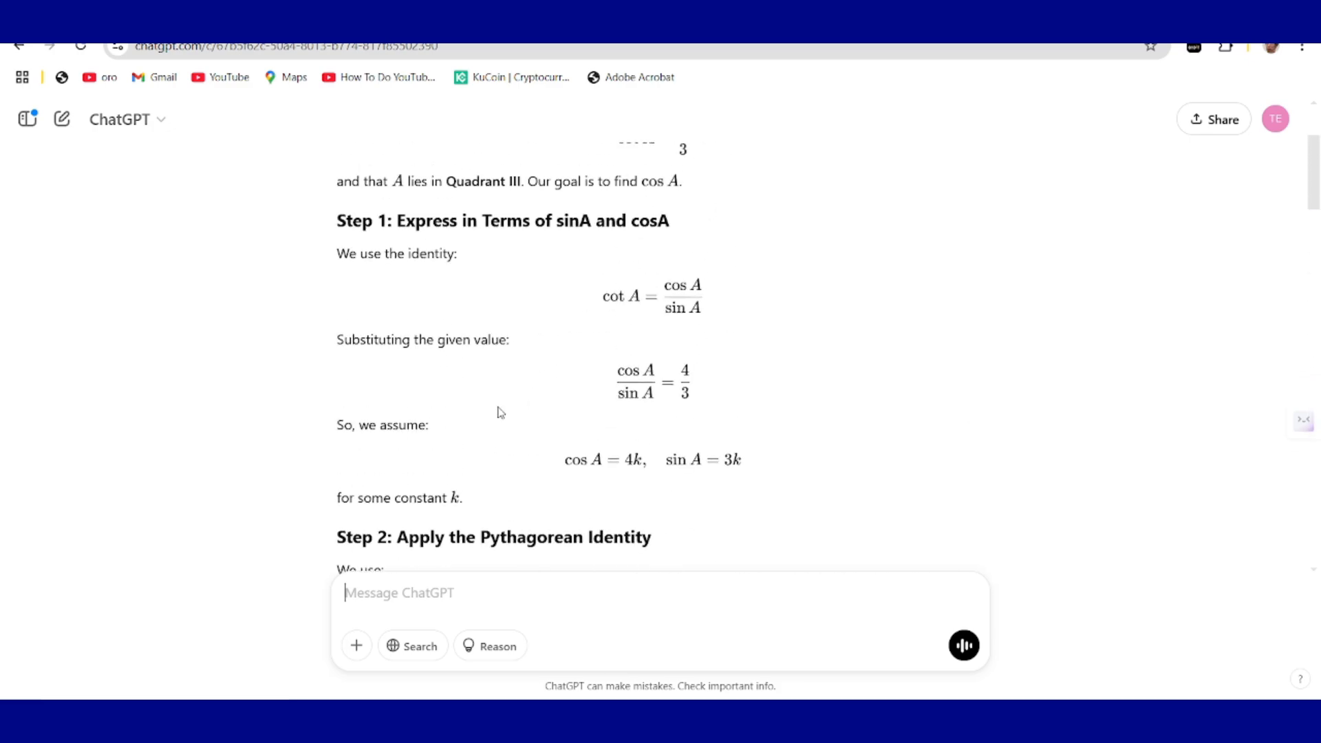
{"action": "scroll", "coordinate": [500, 411], "scroll_direction": "down", "scroll_amount": 1}
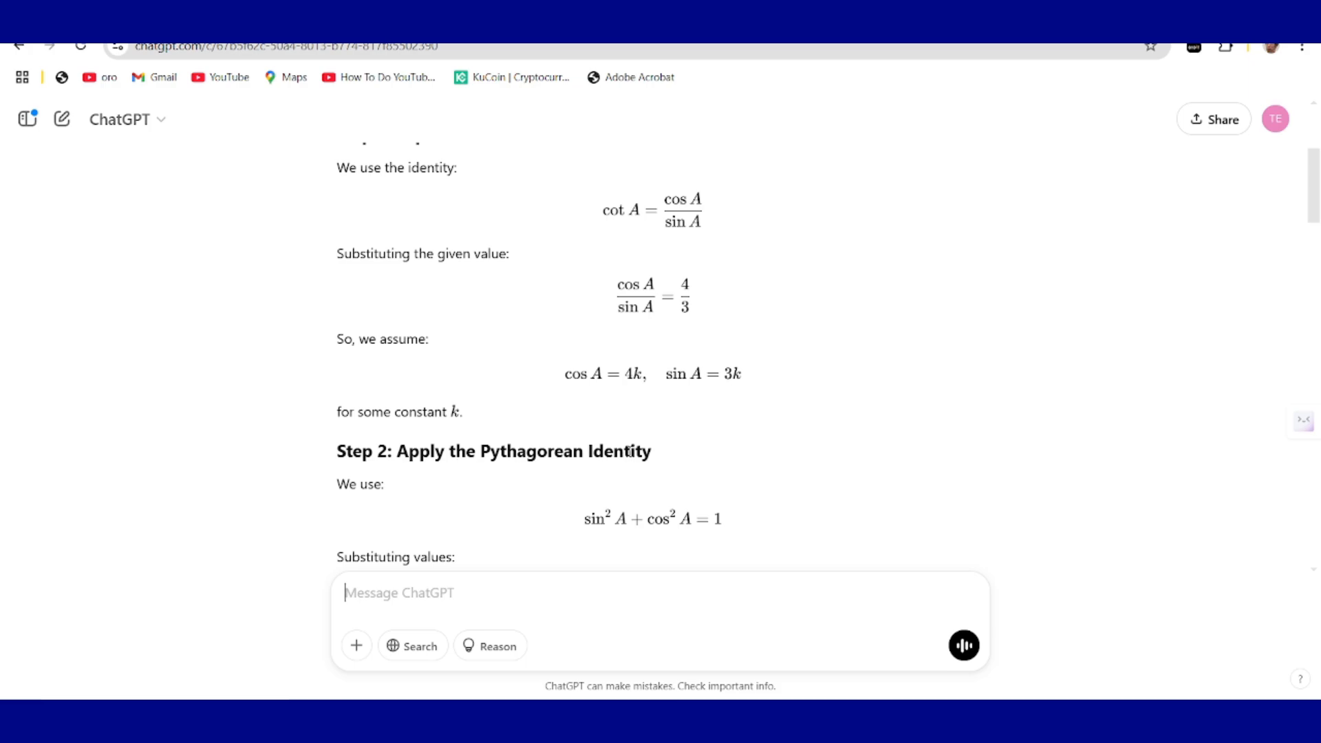
{"action": "scroll", "coordinate": [631, 451], "scroll_direction": "down", "scroll_amount": 2}
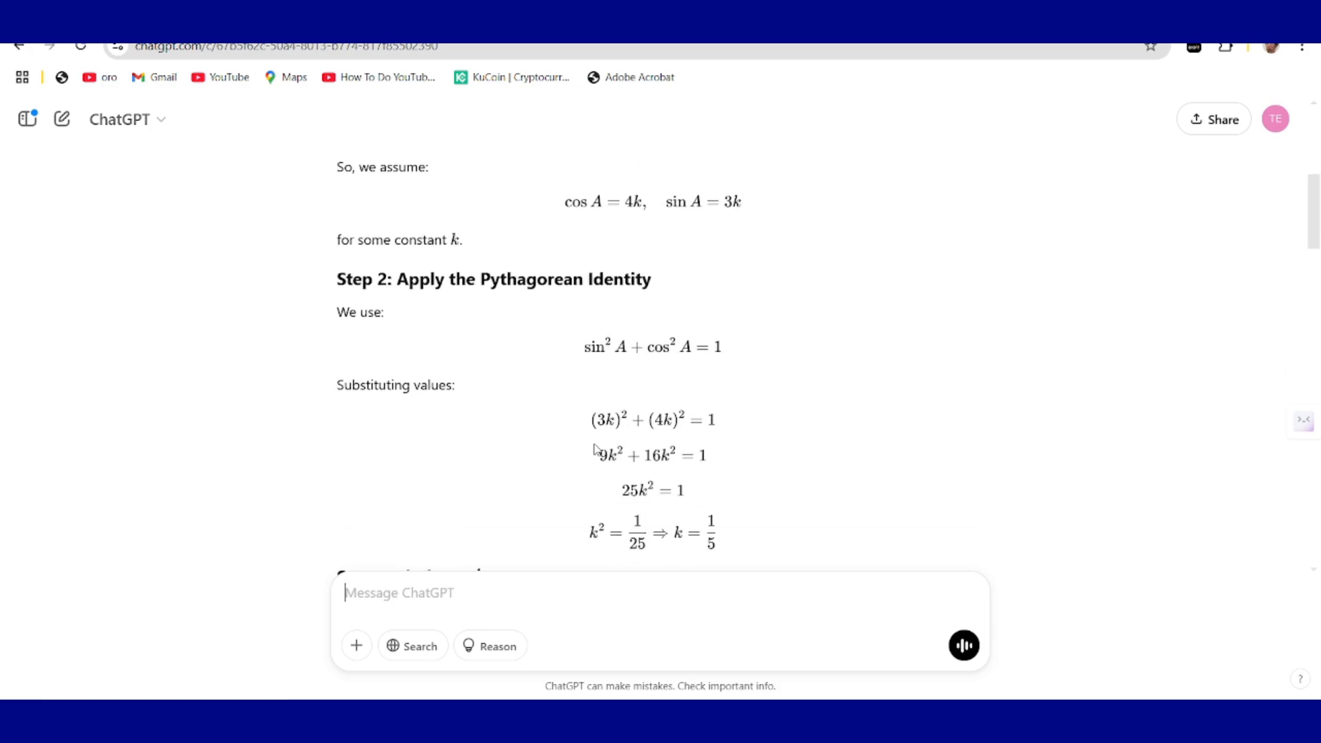
{"action": "scroll", "coordinate": [595, 448], "scroll_direction": "down", "scroll_amount": 1}
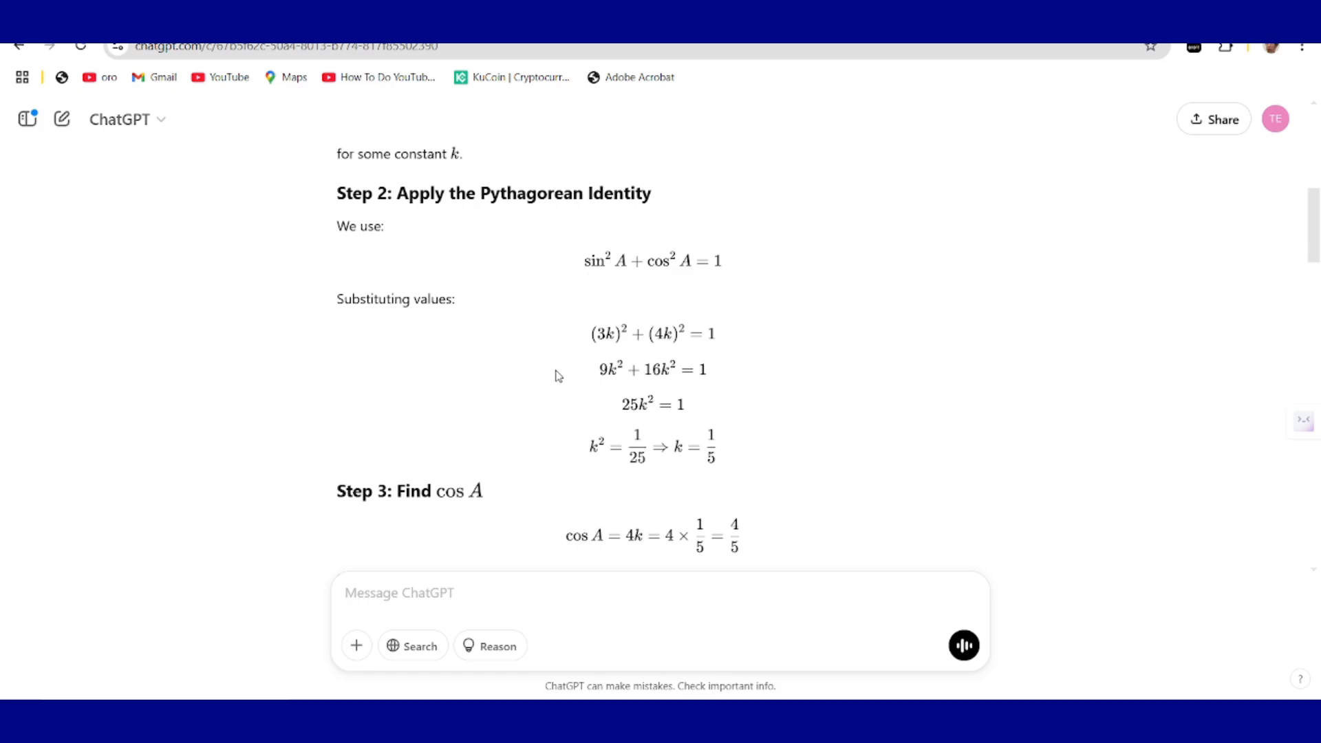
{"action": "scroll", "coordinate": [558, 375], "scroll_direction": "down", "scroll_amount": 3}
{"action": "scroll", "coordinate": [557, 375], "scroll_direction": "up", "scroll_amount": 10}
{"action": "scroll", "coordinate": [557, 375], "scroll_direction": "down", "scroll_amount": 4}
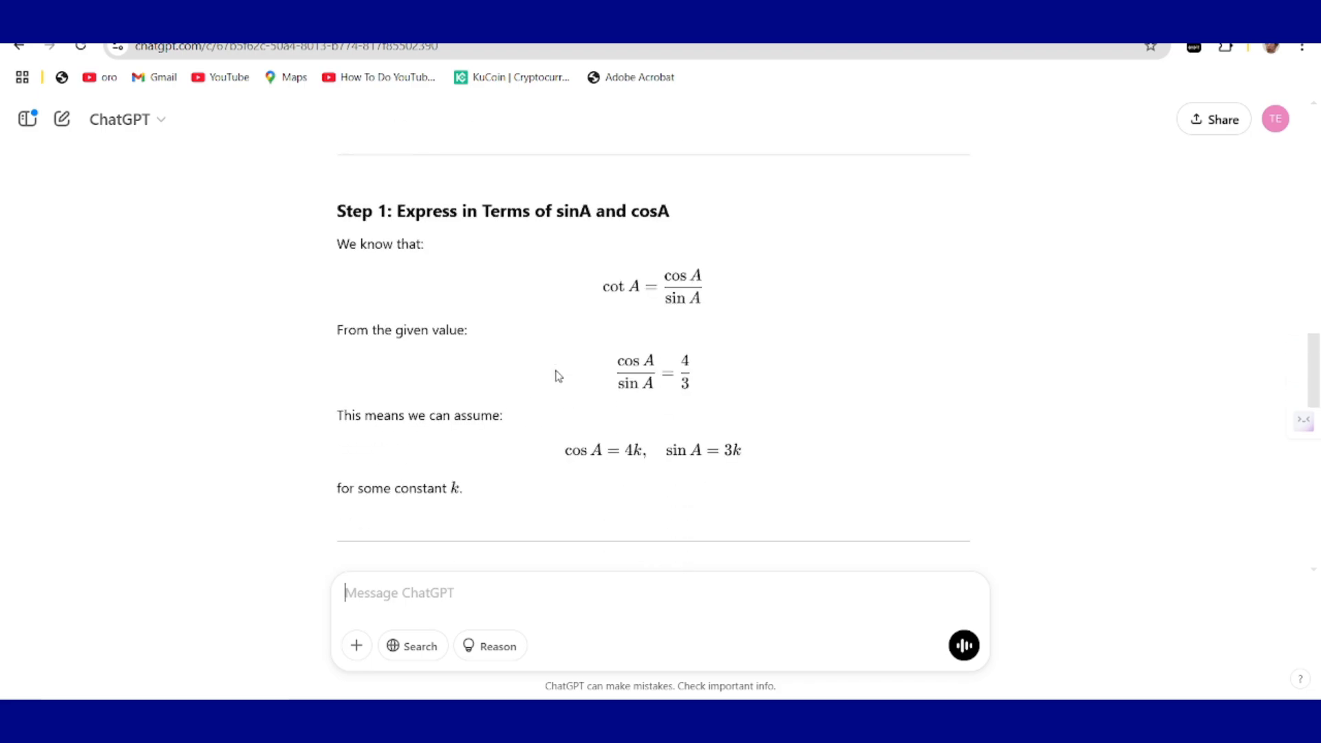
{"action": "scroll", "coordinate": [556, 374], "scroll_direction": "down", "scroll_amount": 5}
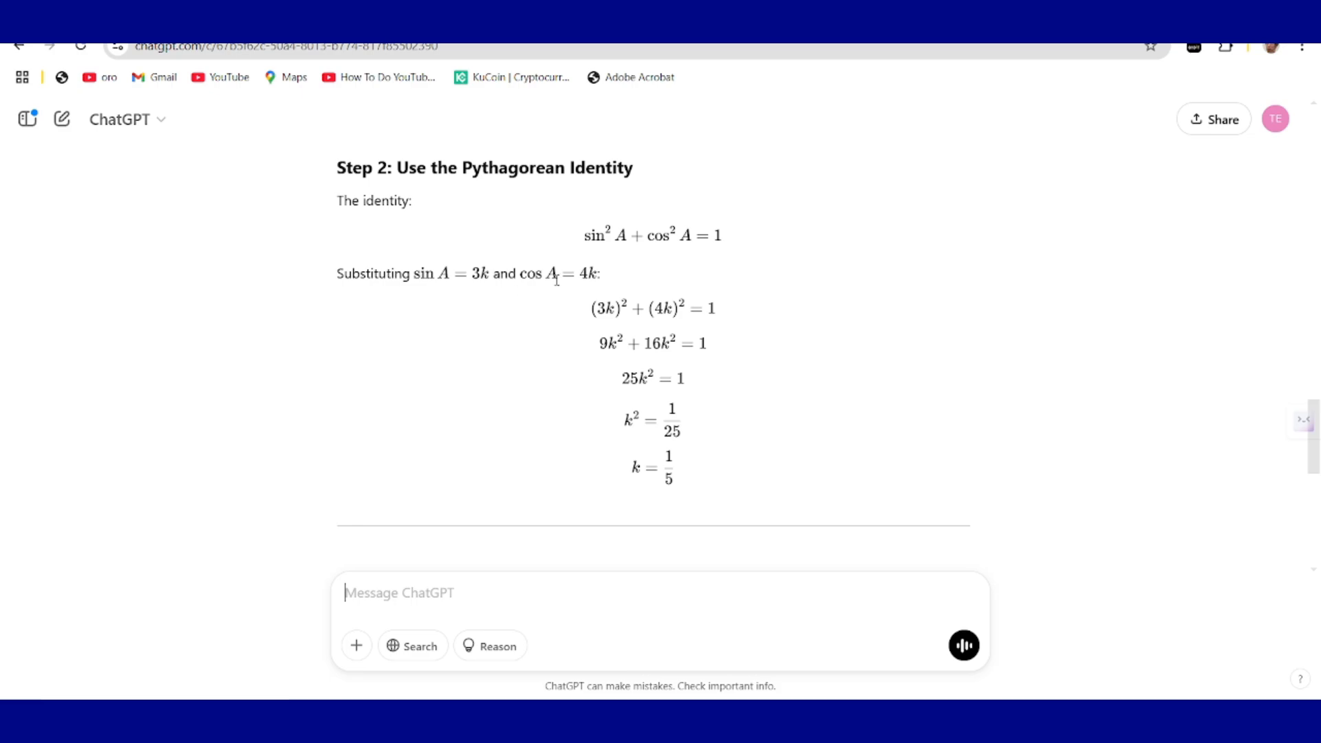
Check again how each of the two answers words the substitution of values into the Pythagorean identity.
{"action": "scroll", "coordinate": [549, 337], "scroll_direction": "up", "scroll_amount": 5}
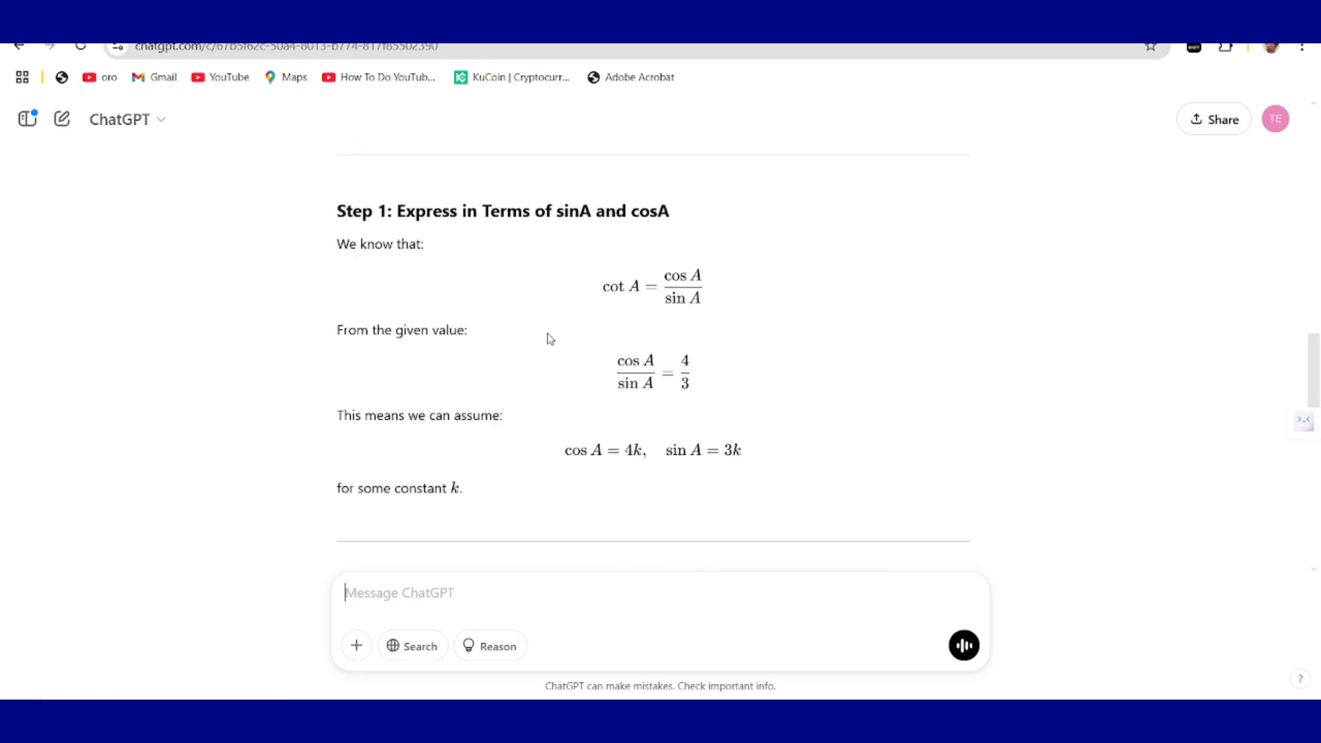
{"action": "scroll", "coordinate": [548, 337], "scroll_direction": "up", "scroll_amount": 5}
{"action": "scroll", "coordinate": [548, 339], "scroll_direction": "down", "scroll_amount": 12}
{"action": "scroll", "coordinate": [548, 339], "scroll_direction": "up", "scroll_amount": 4}
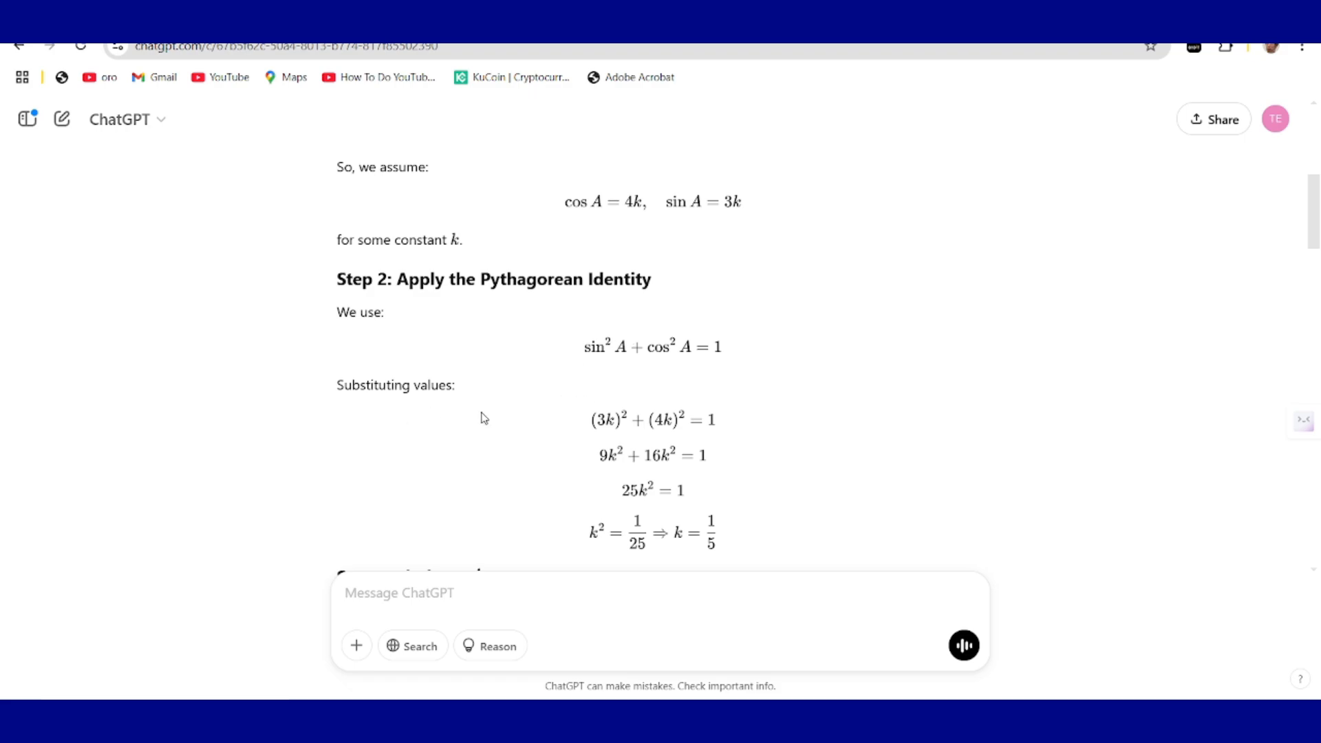
{"action": "scroll", "coordinate": [484, 417], "scroll_direction": "down", "scroll_amount": 5}
{"action": "scroll", "coordinate": [484, 419], "scroll_direction": "down", "scroll_amount": 4}
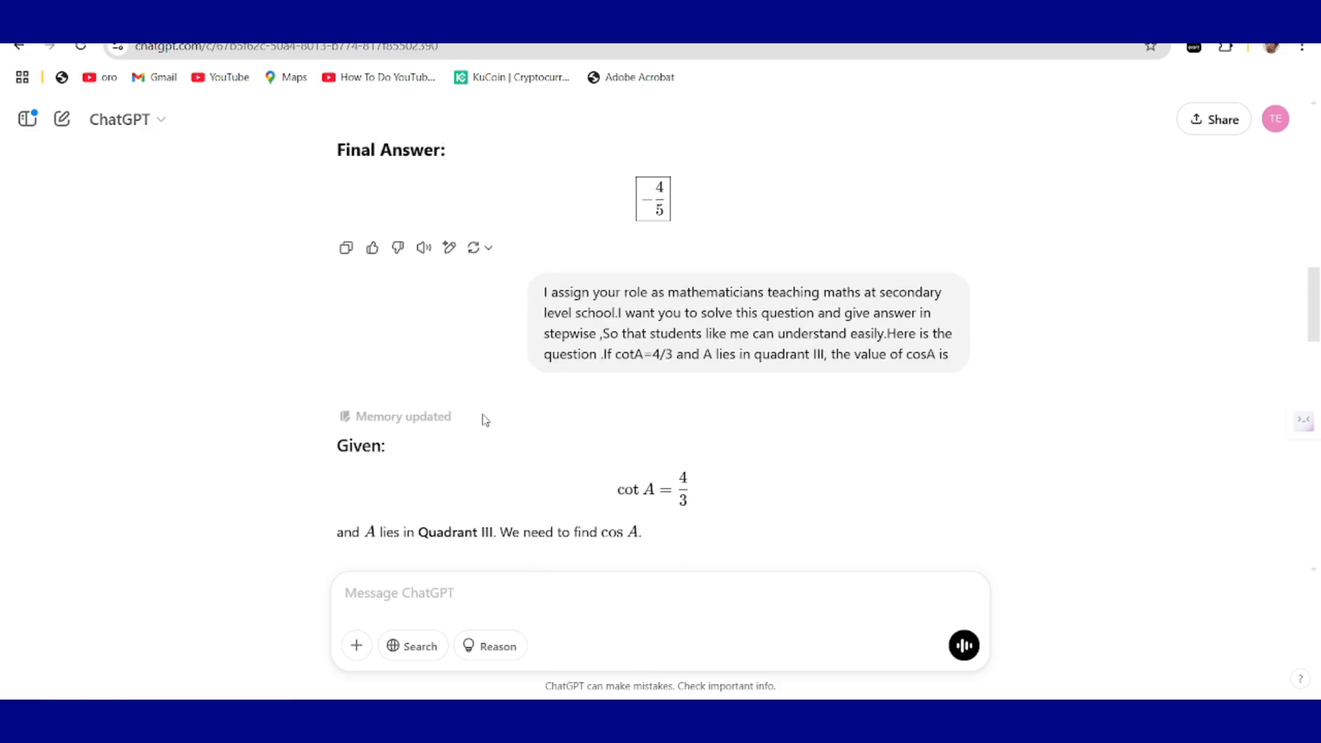
{"action": "scroll", "coordinate": [485, 420], "scroll_direction": "down", "scroll_amount": 4}
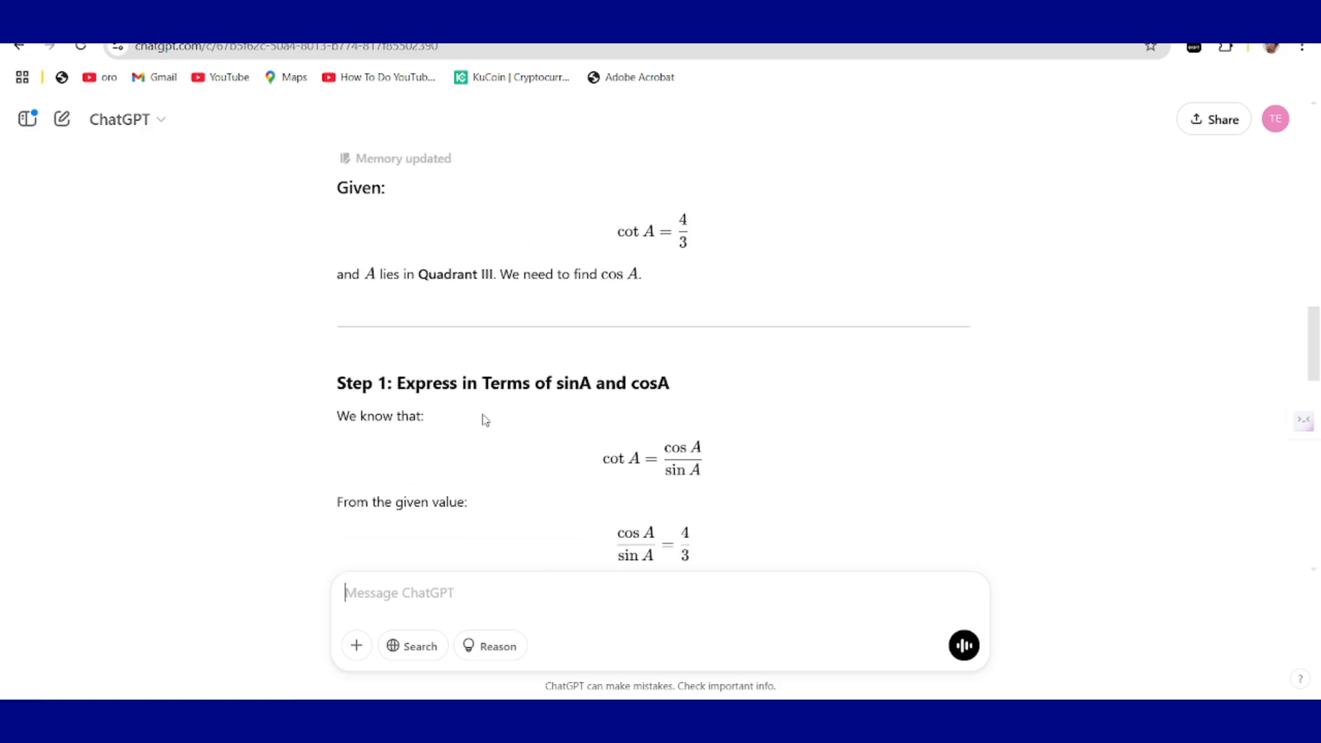
{"action": "scroll", "coordinate": [485, 420], "scroll_direction": "down", "scroll_amount": 10}
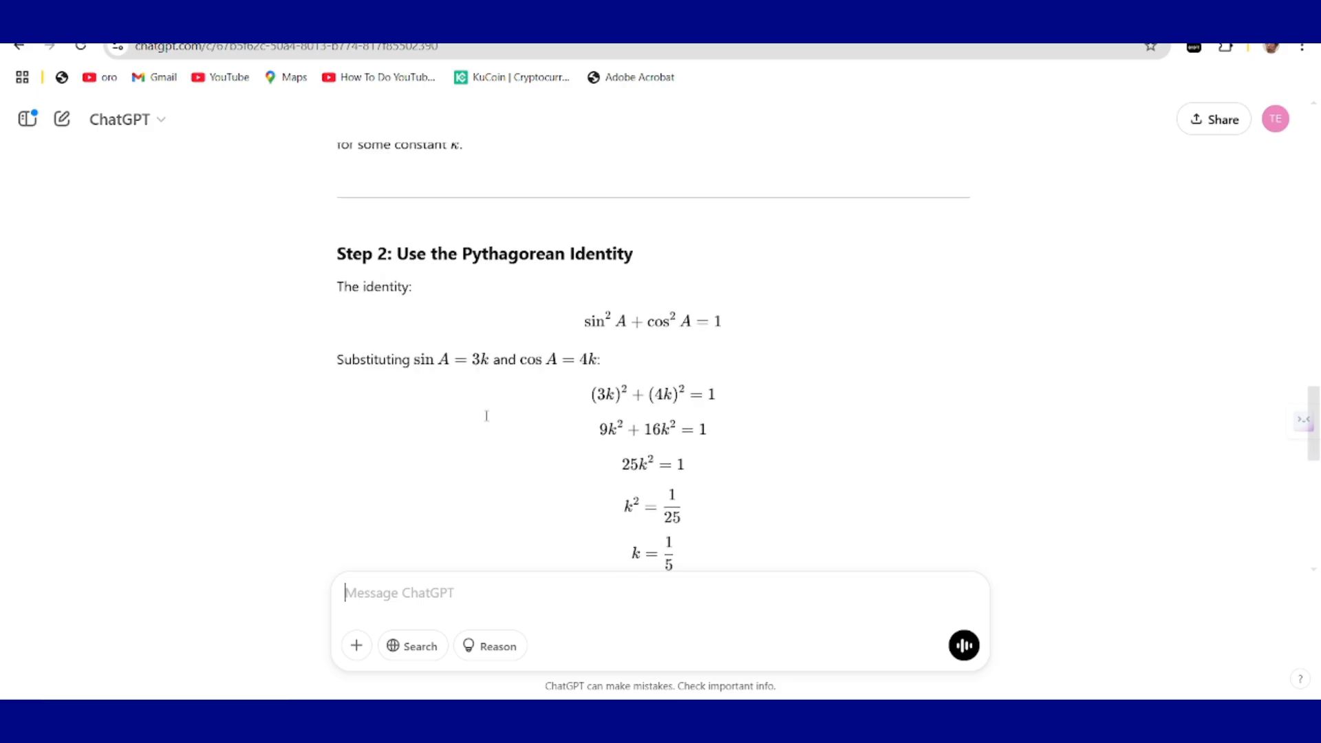
Compare how the plain and role-based answers find cos A, handle the Quadrant III sign and present the final answer.
{"action": "scroll", "coordinate": [488, 421], "scroll_direction": "down", "scroll_amount": 3}
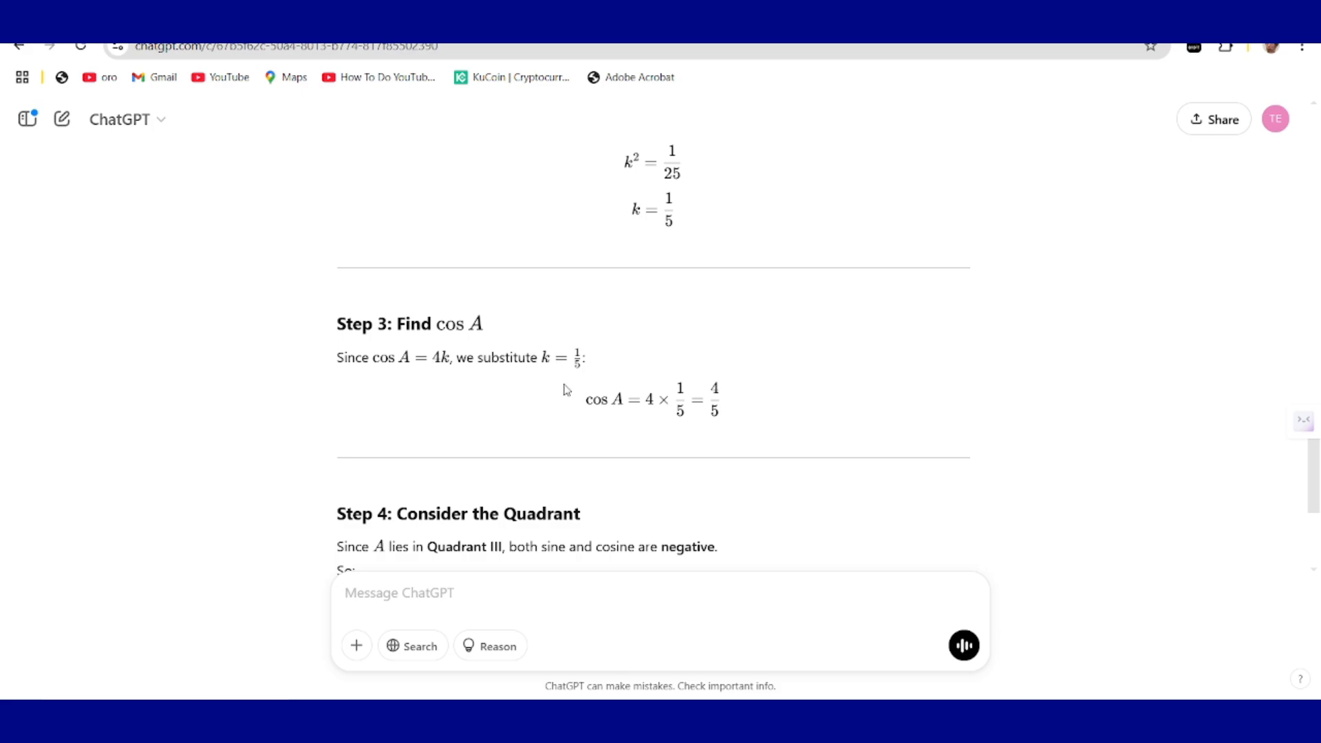
{"action": "scroll", "coordinate": [566, 390], "scroll_direction": "down", "scroll_amount": 1}
{"action": "scroll", "coordinate": [566, 389], "scroll_direction": "up", "scroll_amount": 12}
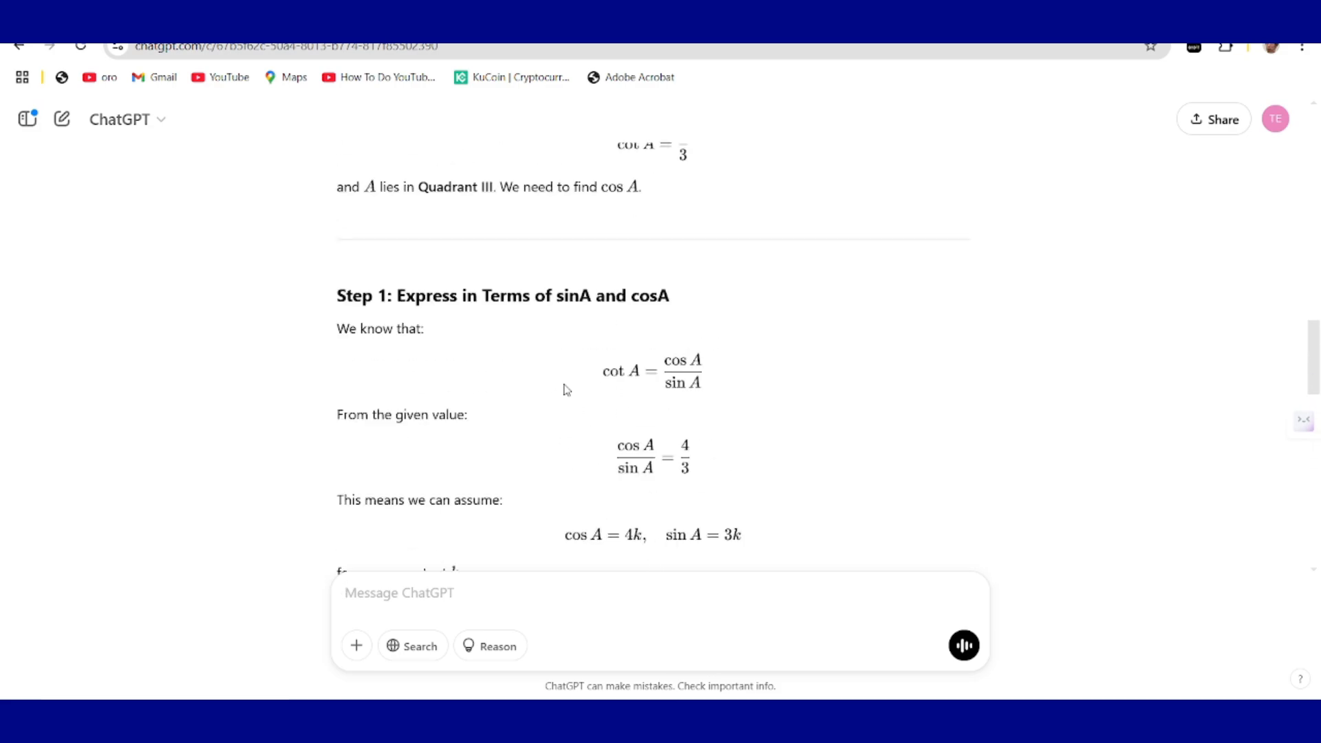
{"action": "scroll", "coordinate": [565, 389], "scroll_direction": "up", "scroll_amount": 6}
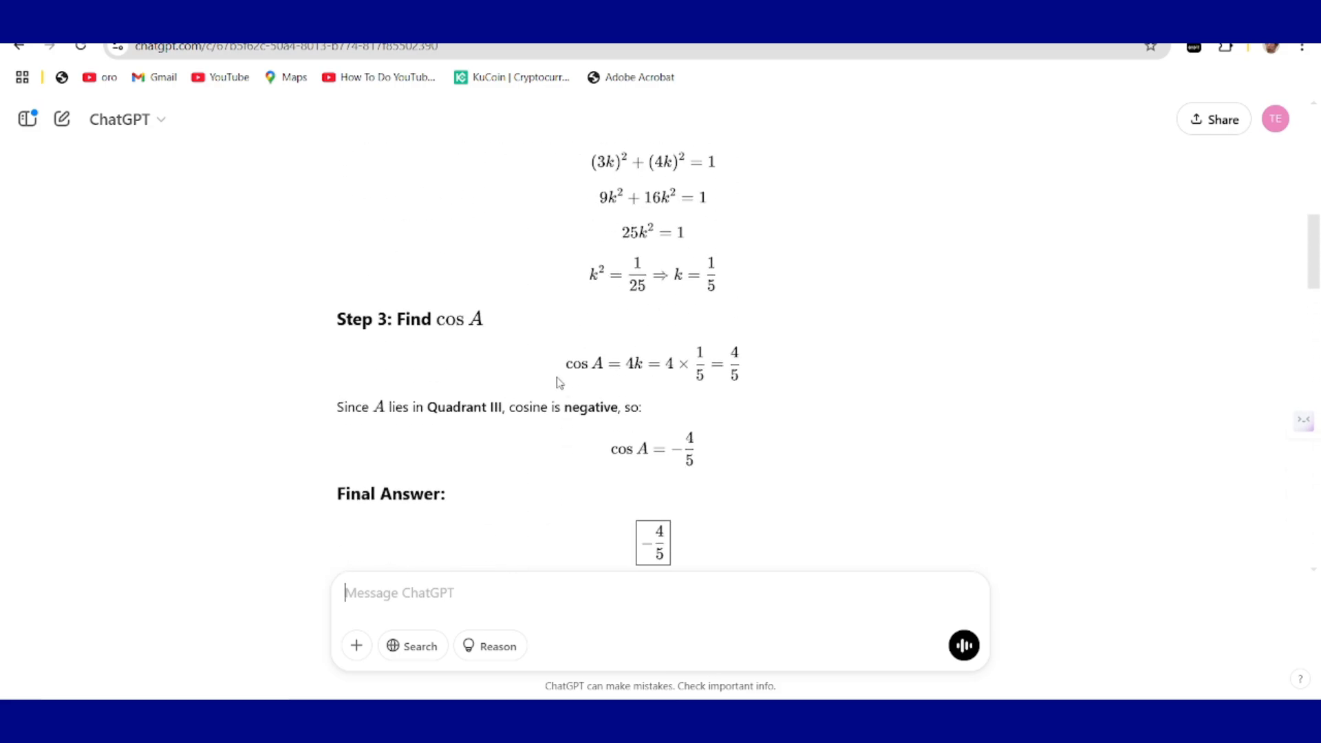
{"action": "scroll", "coordinate": [415, 345], "scroll_direction": "up", "scroll_amount": 1}
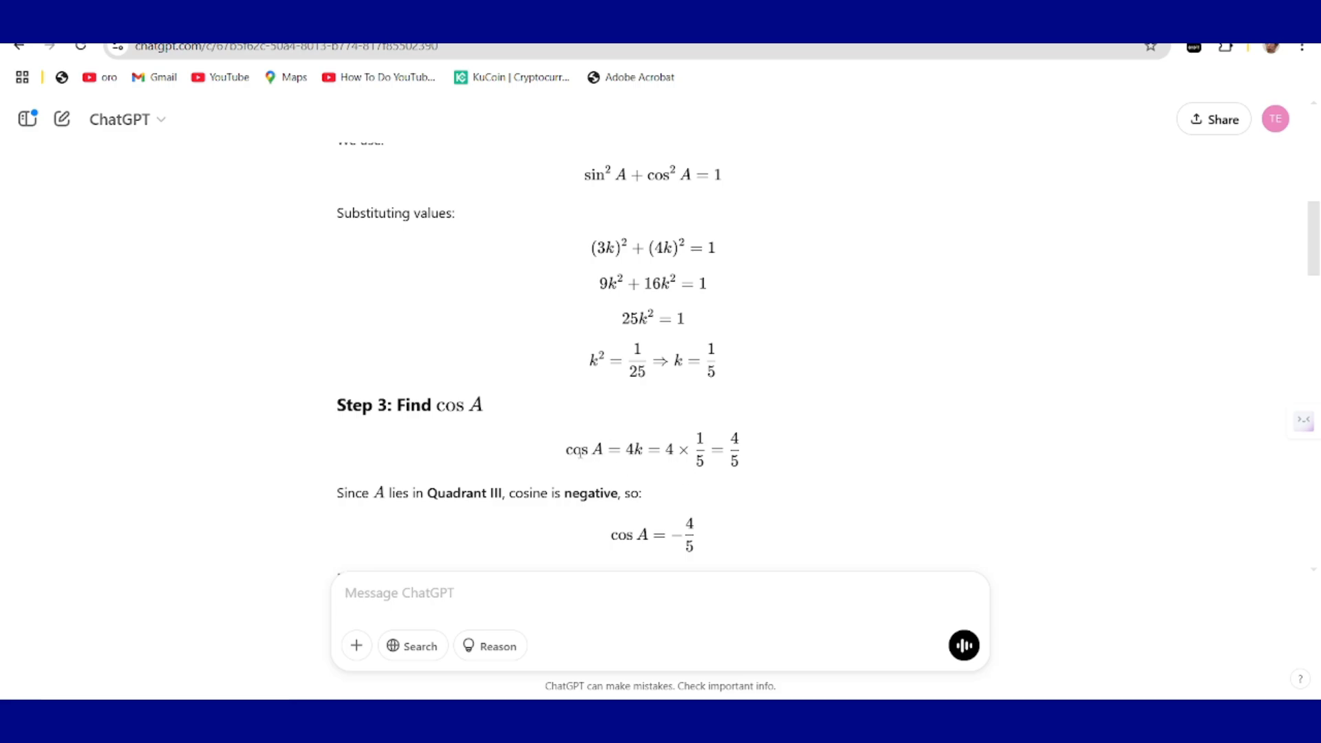
{"action": "scroll", "coordinate": [578, 450], "scroll_direction": "down", "scroll_amount": 1}
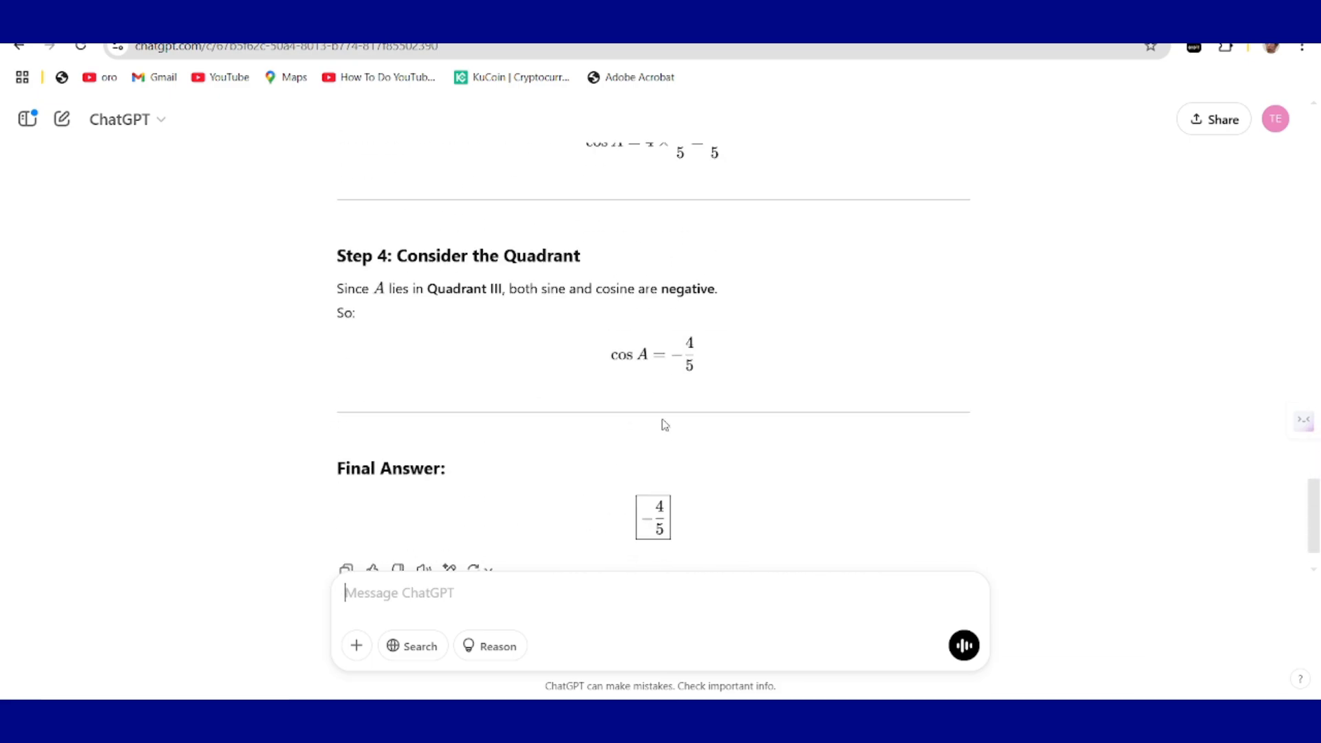
{"action": "scroll", "coordinate": [663, 424], "scroll_direction": "down", "scroll_amount": 1}
{"action": "scroll", "coordinate": [661, 427], "scroll_direction": "up", "scroll_amount": 1}
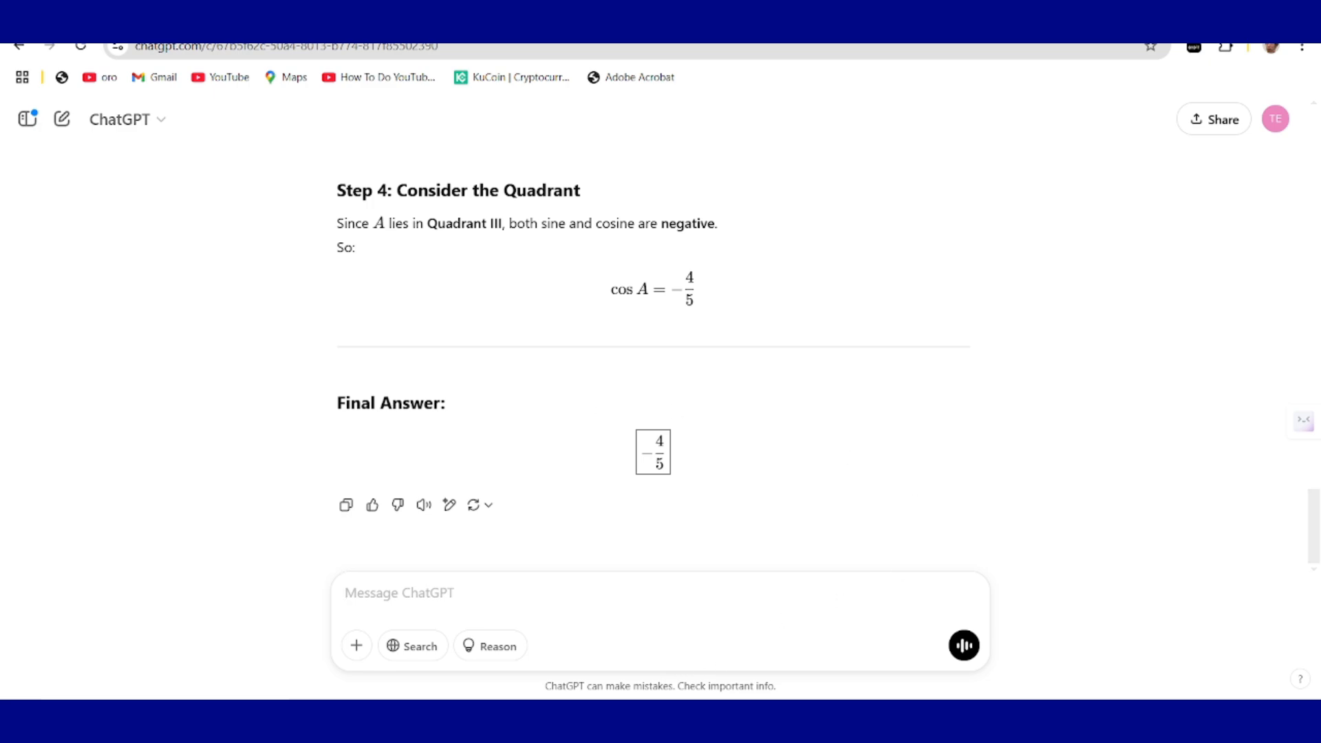
Copy prompt 3, which adds the BCSE syllabus context, from Word, submit it in the same ChatGPT chat and read through the solution.
{"action": "left_click", "coordinate": [591, 671]}
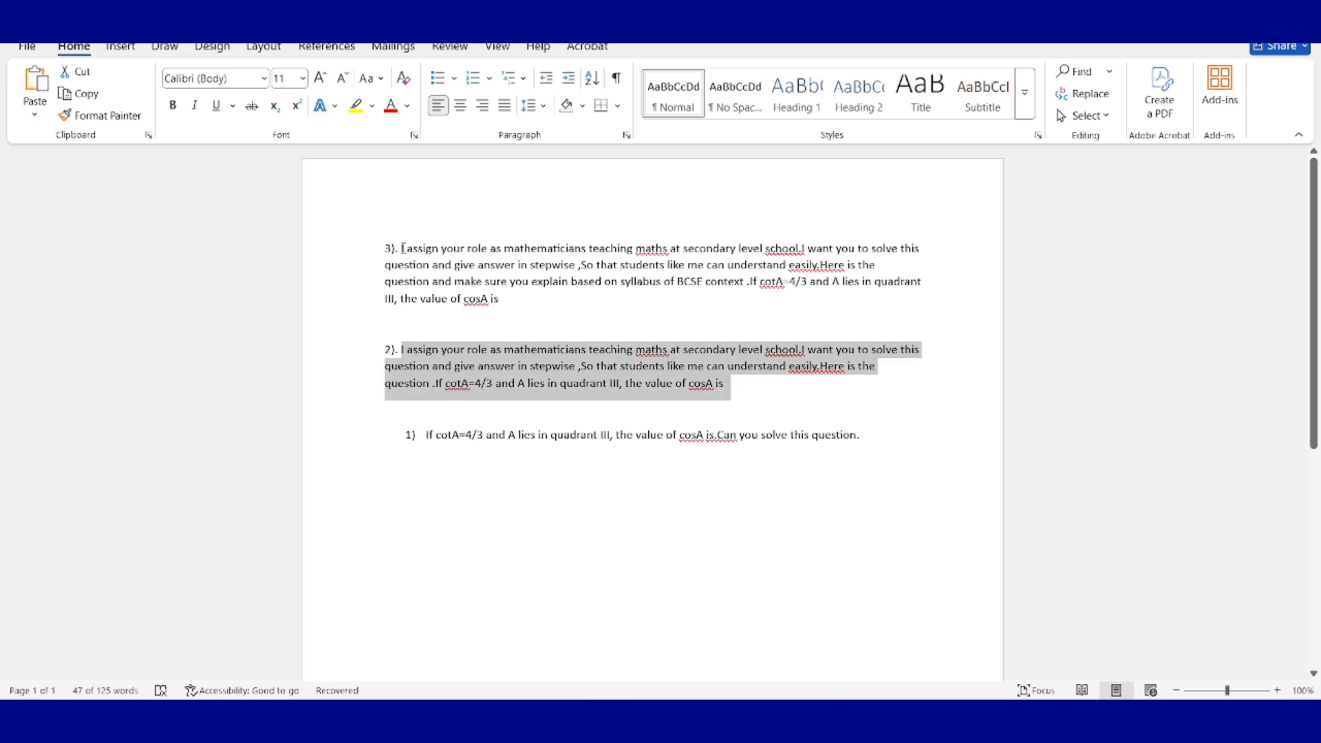
{"action": "left_click_drag", "start_coordinate": [402, 248], "coordinate": [500, 299]}
{"action": "key", "text": "ctrl+c"}
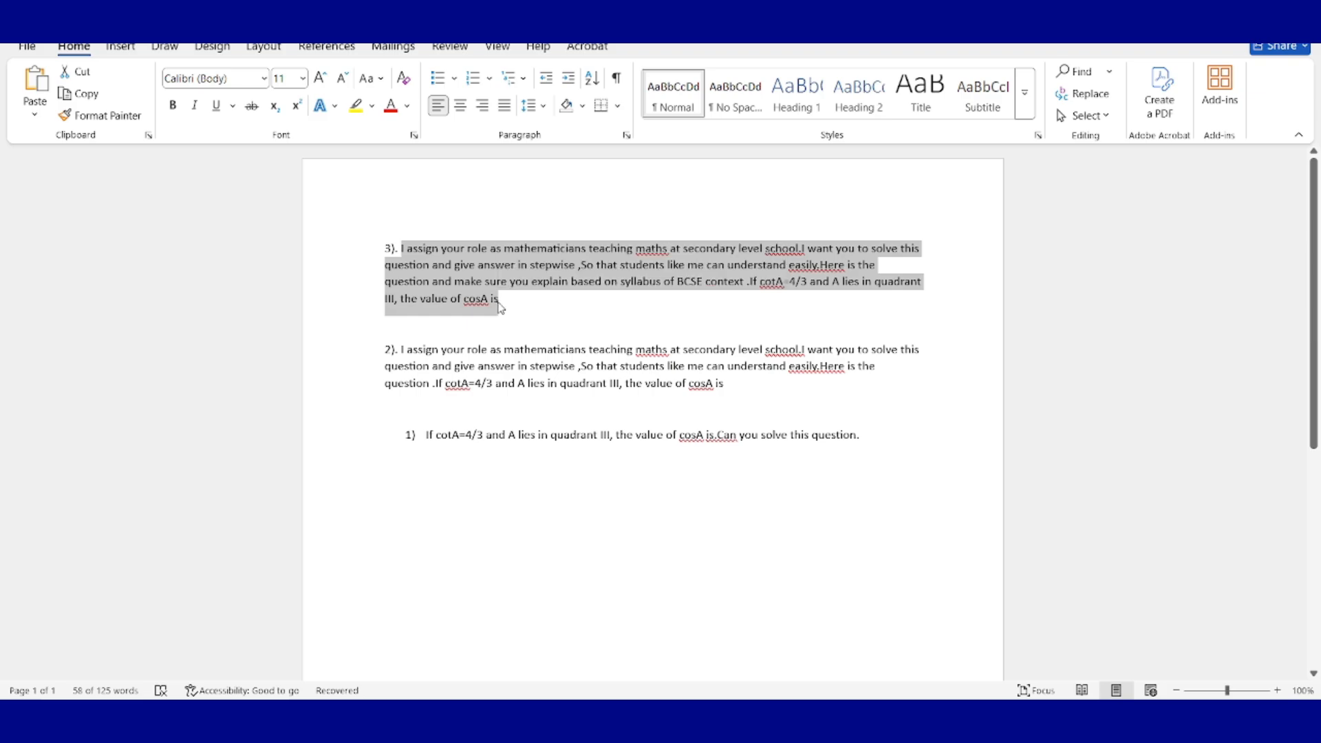
{"action": "left_click", "coordinate": [684, 714]}
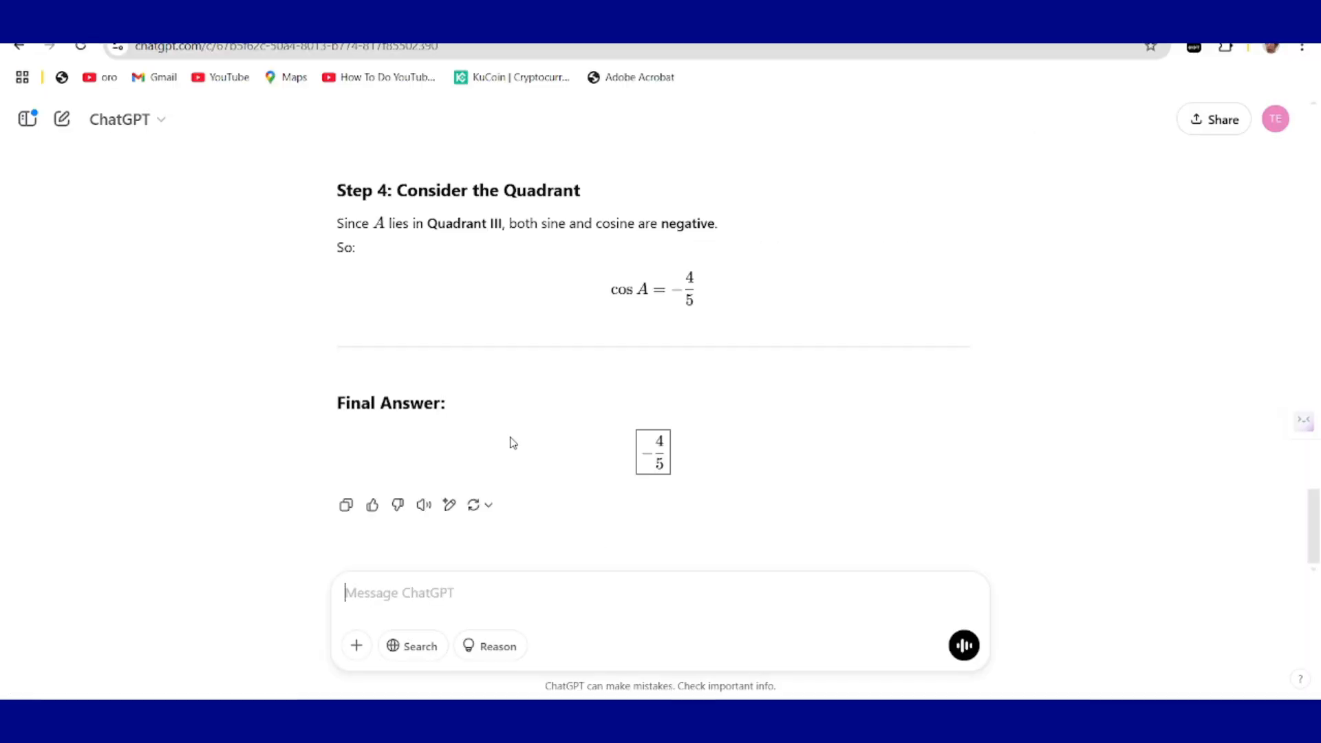
{"action": "left_click", "coordinate": [441, 590]}
{"action": "key", "text": "ctrl+v"}
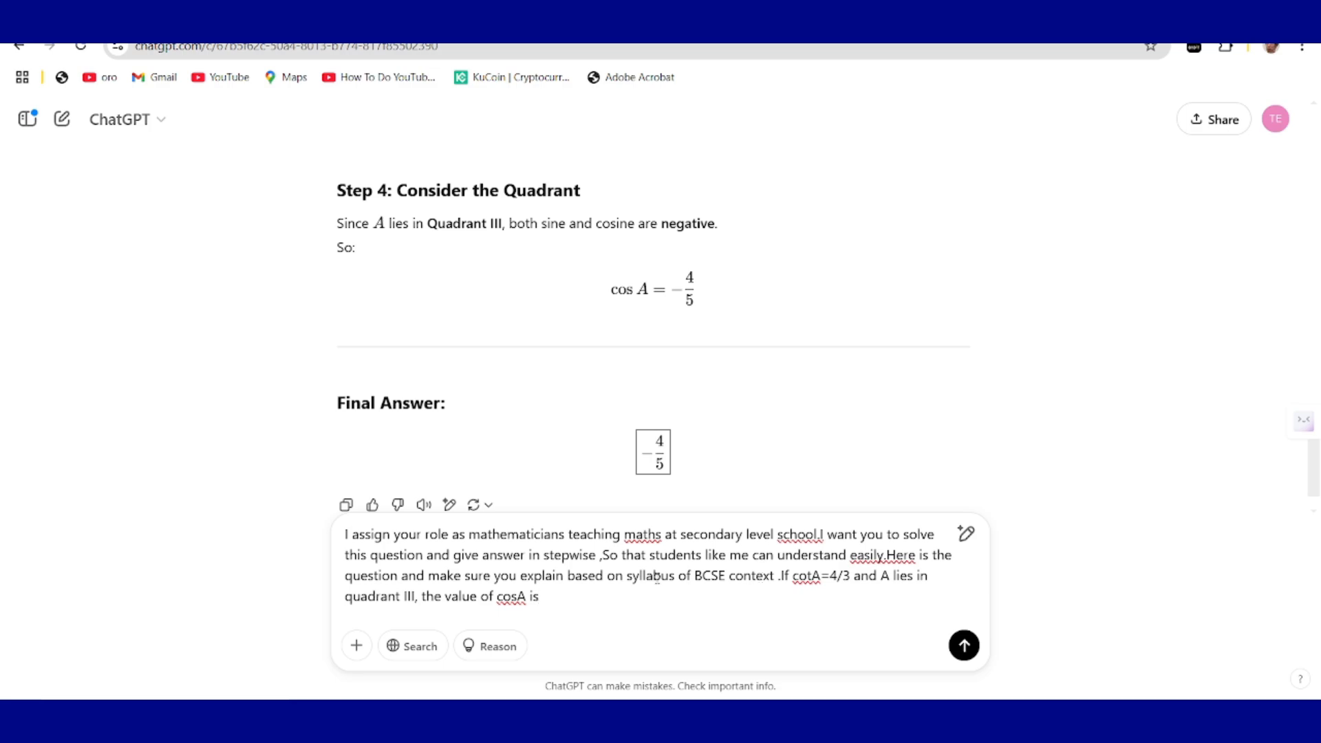
{"action": "left_click", "coordinate": [966, 647]}
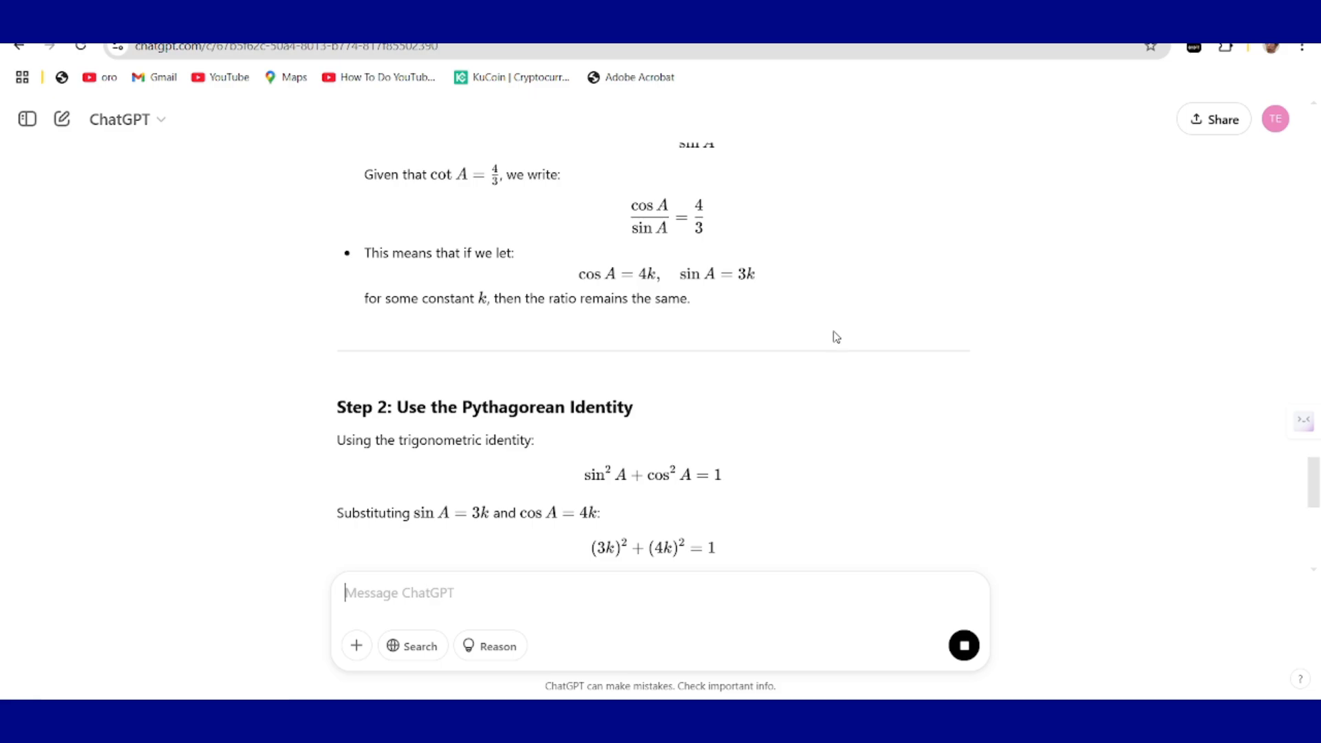
{"action": "scroll", "coordinate": [828, 438], "scroll_direction": "down", "scroll_amount": 3}
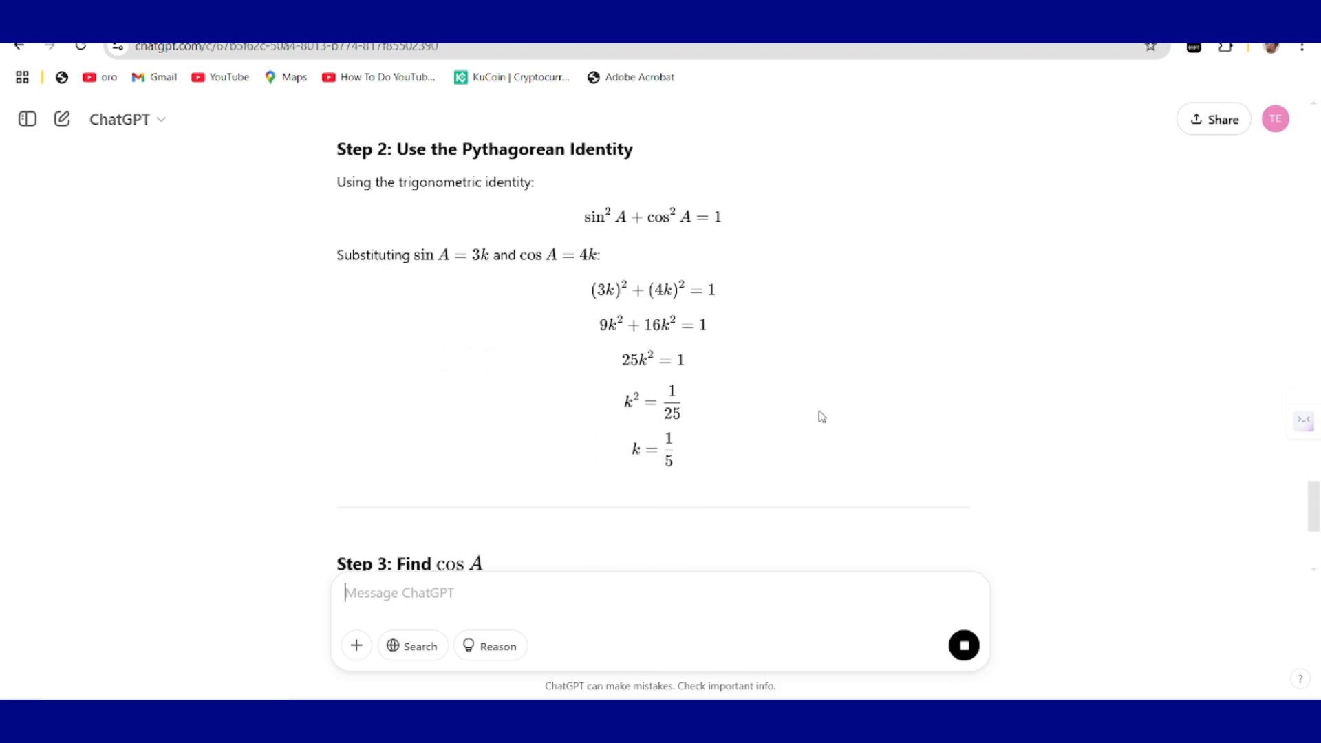
{"action": "scroll", "coordinate": [821, 416], "scroll_direction": "down", "scroll_amount": 3}
{"action": "scroll", "coordinate": [820, 412], "scroll_direction": "down", "scroll_amount": 2}
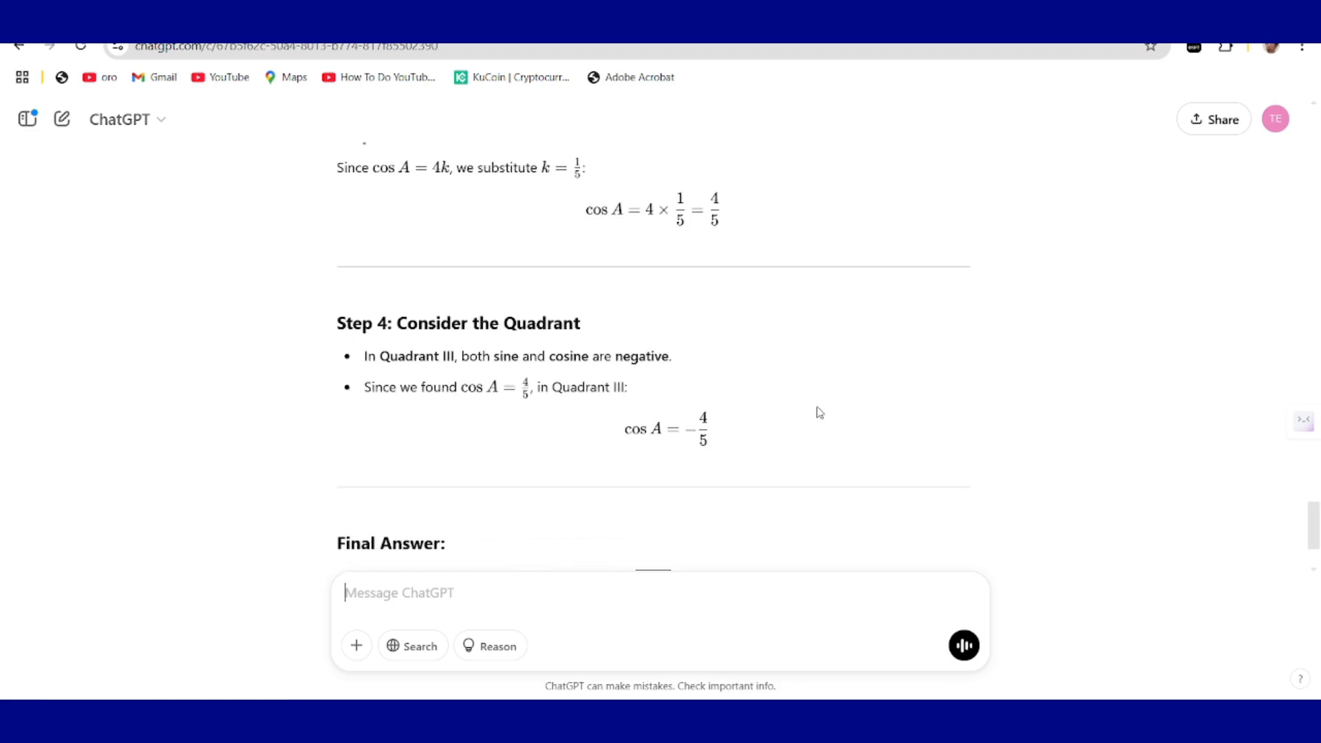
Compare Step 1 of the BCSE-based answer with Step 1 of the role-based answer and of the plain answer.
{"action": "scroll", "coordinate": [545, 383], "scroll_direction": "up", "scroll_amount": 15}
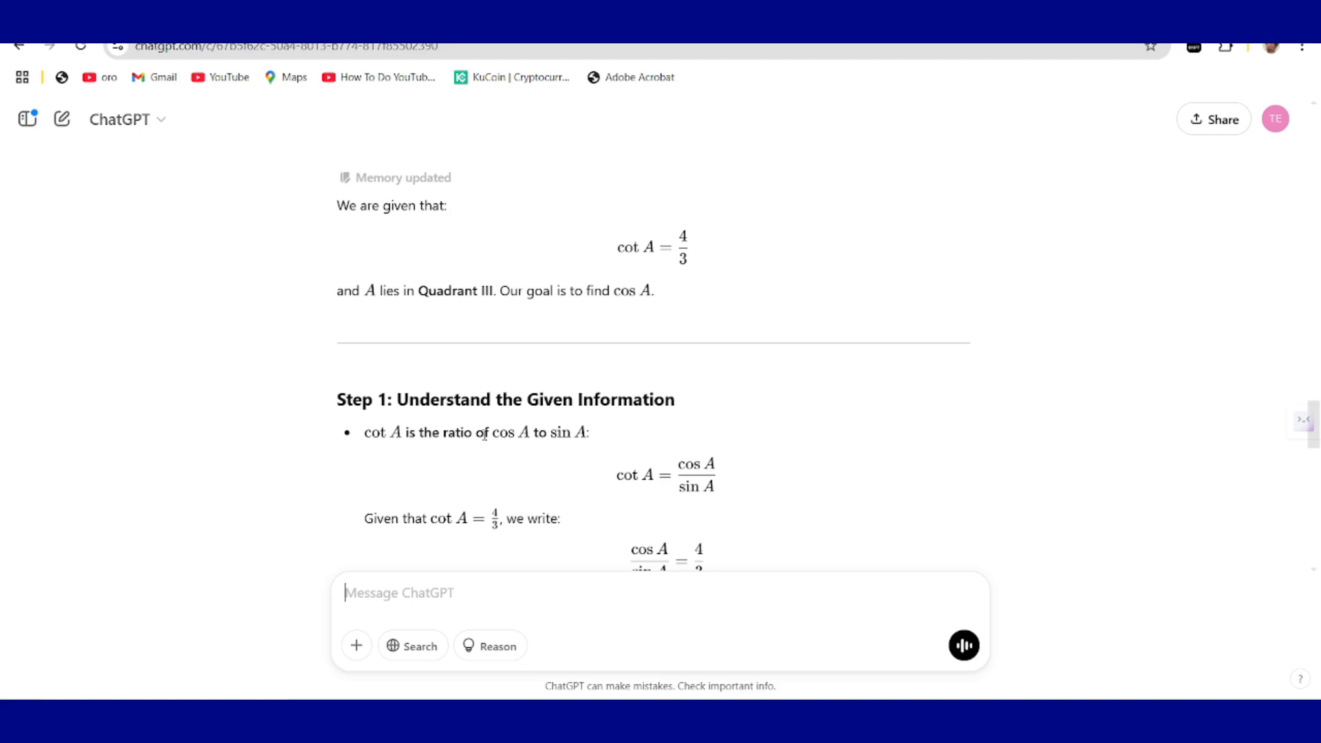
{"action": "scroll", "coordinate": [484, 435], "scroll_direction": "up", "scroll_amount": 15}
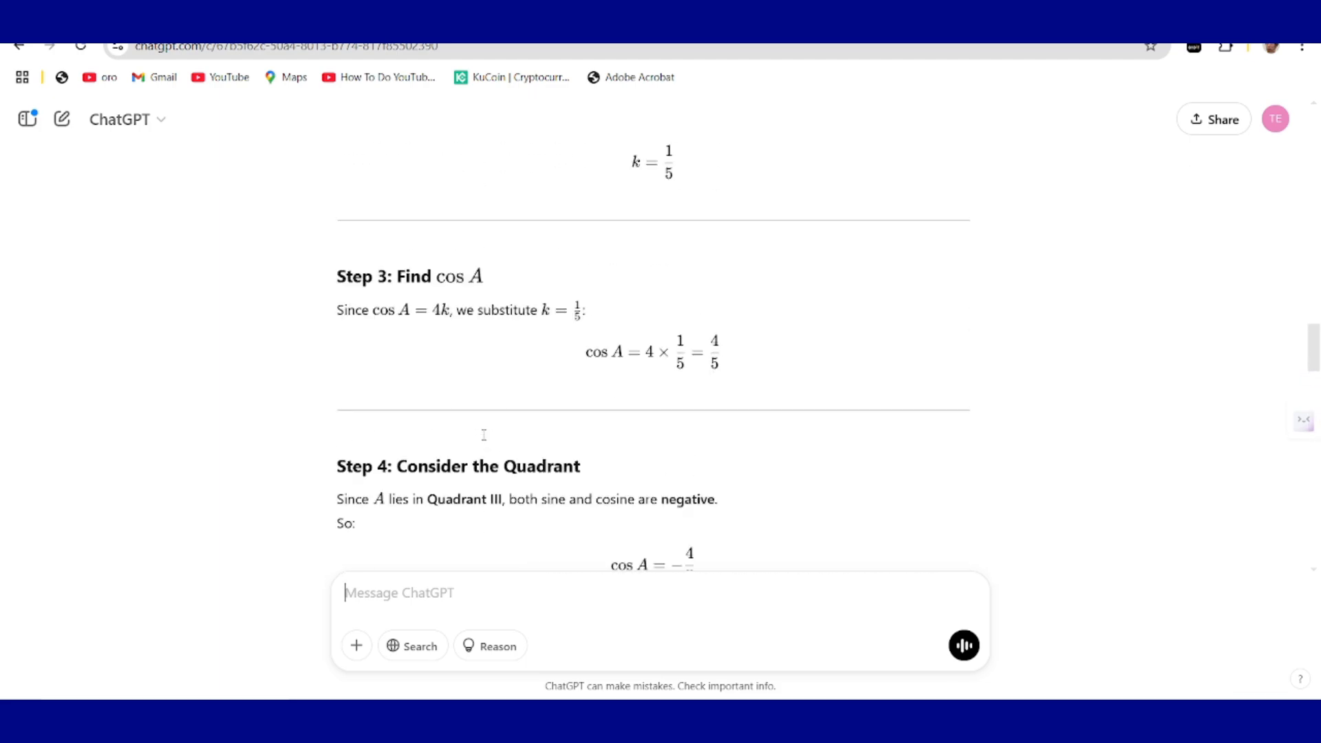
{"action": "scroll", "coordinate": [484, 435], "scroll_direction": "up", "scroll_amount": 7}
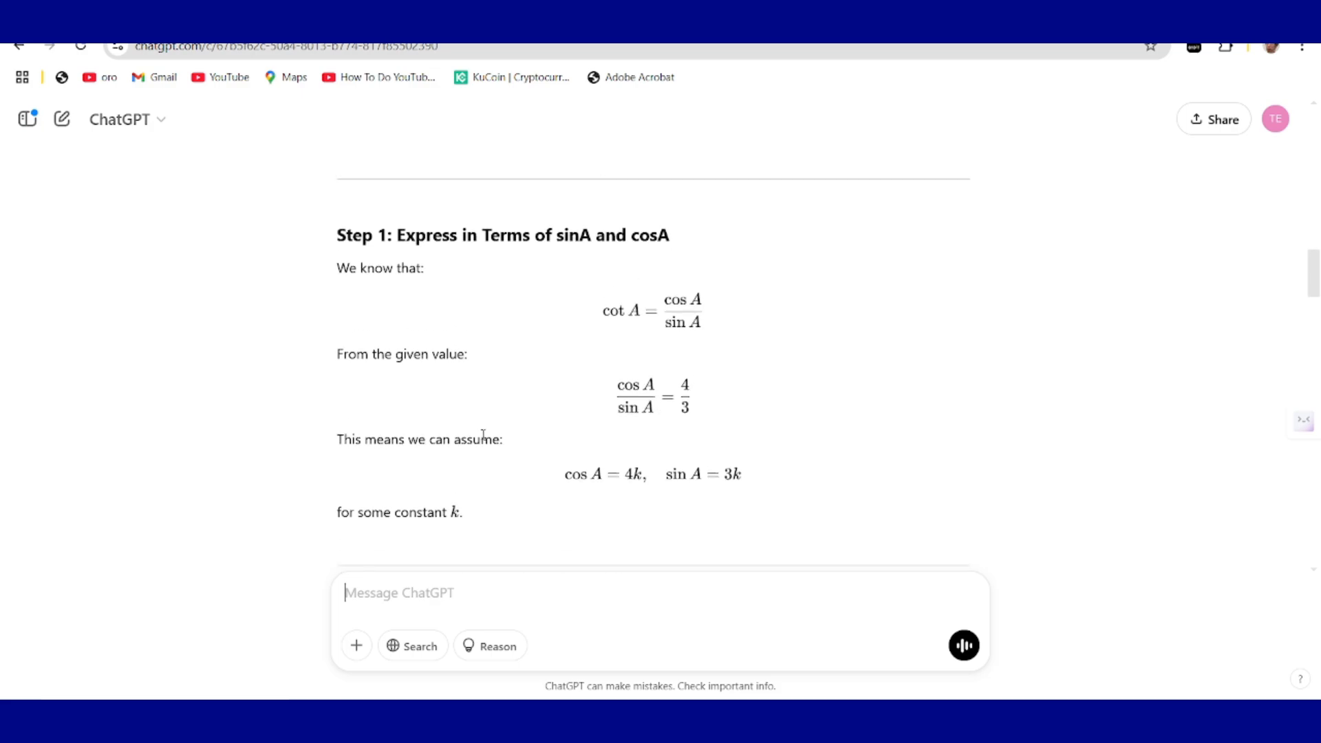
{"action": "left_click_drag", "start_coordinate": [397, 236], "coordinate": [653, 230]}
{"action": "left_click", "coordinate": [591, 297]}
{"action": "scroll", "coordinate": [551, 344], "scroll_direction": "up", "scroll_amount": 12}
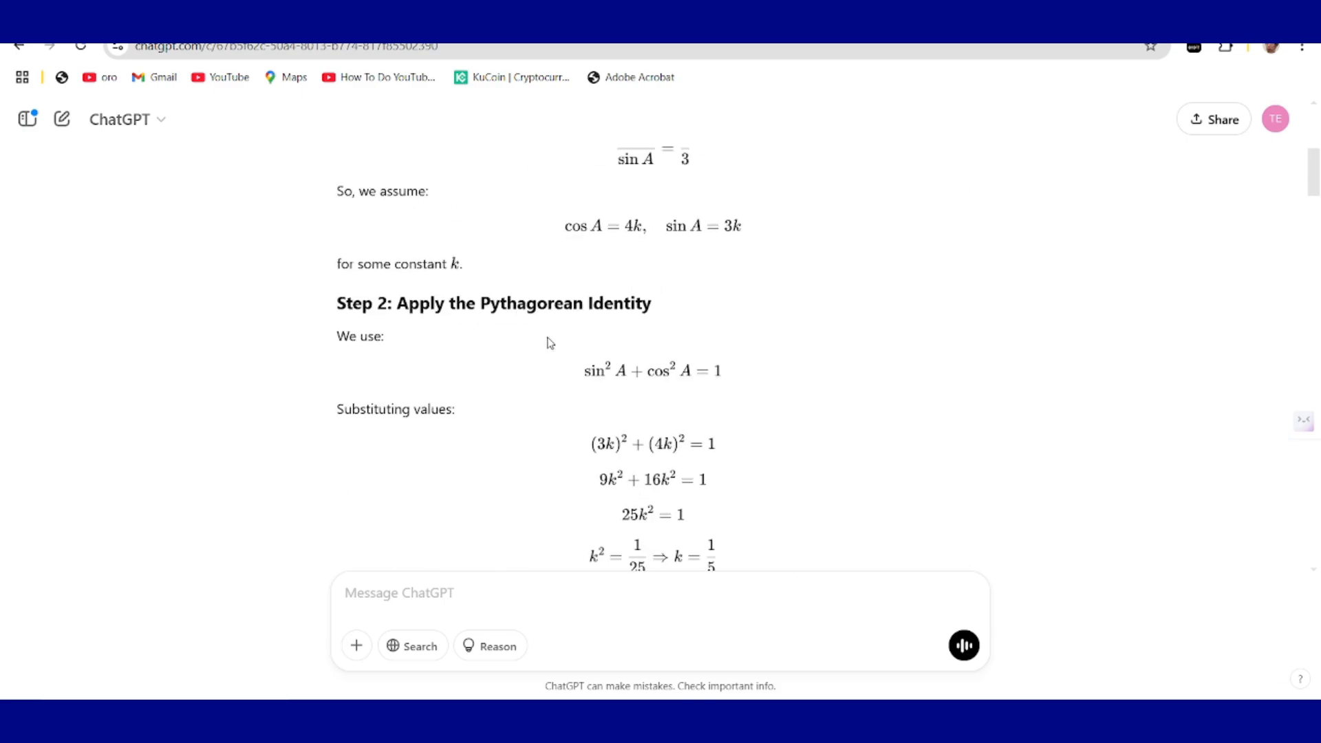
{"action": "scroll", "coordinate": [551, 343], "scroll_direction": "up", "scroll_amount": 4}
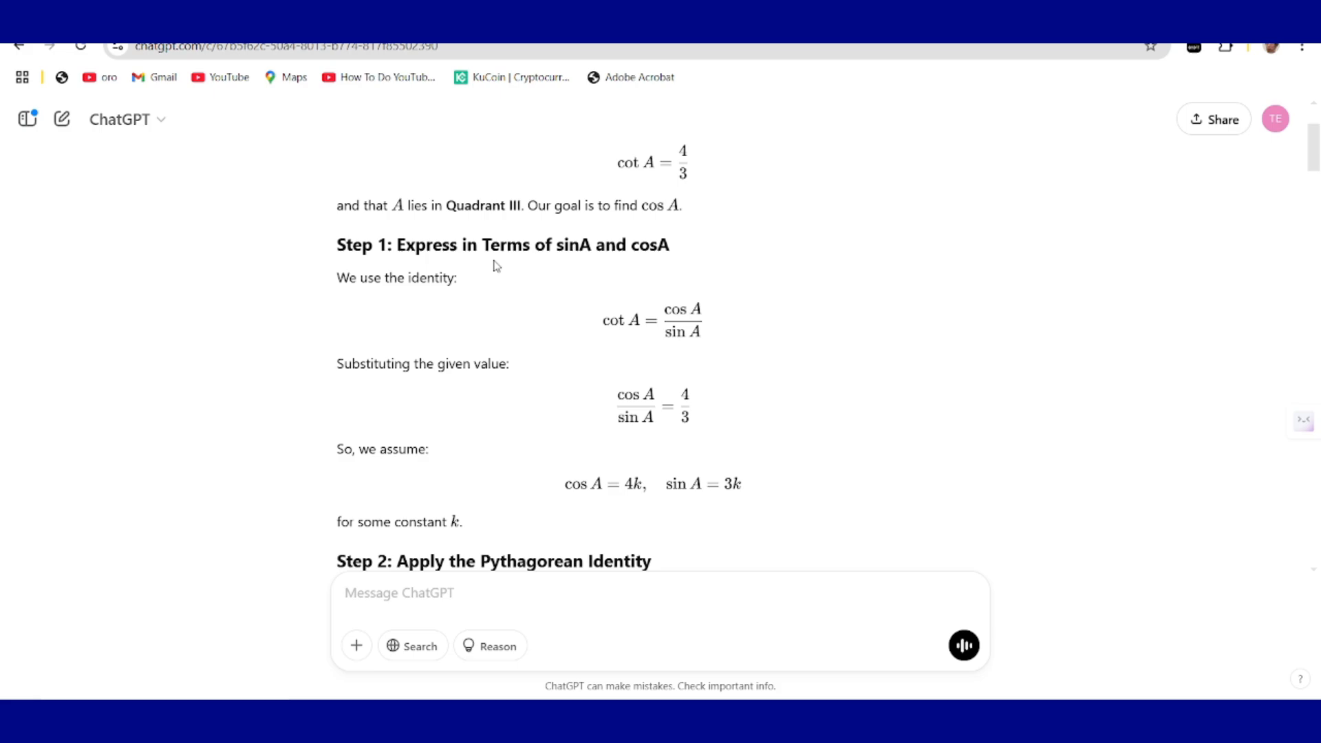
Compare how Step 2 of the BCSE-based answer and of the role-based answer introduces the Pythagorean identity.
{"action": "scroll", "coordinate": [500, 325], "scroll_direction": "down", "scroll_amount": 20}
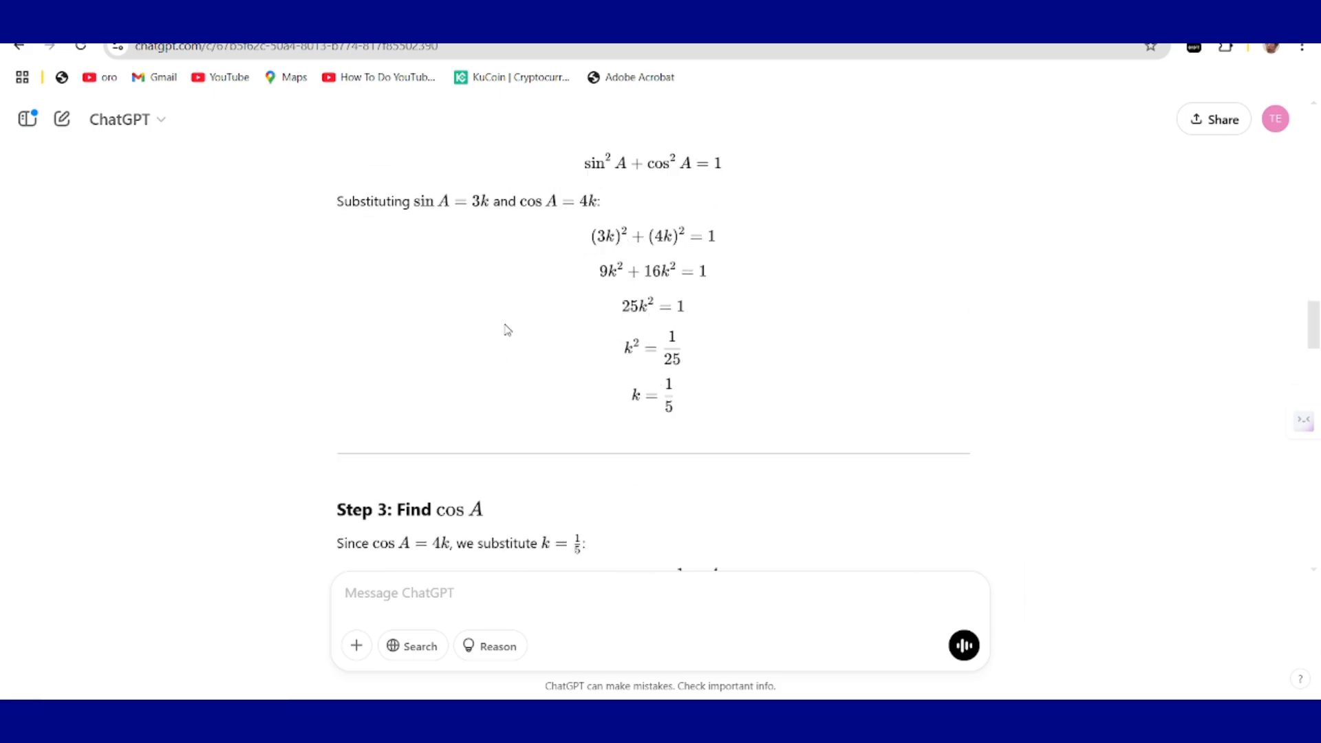
{"action": "scroll", "coordinate": [506, 330], "scroll_direction": "down", "scroll_amount": 15}
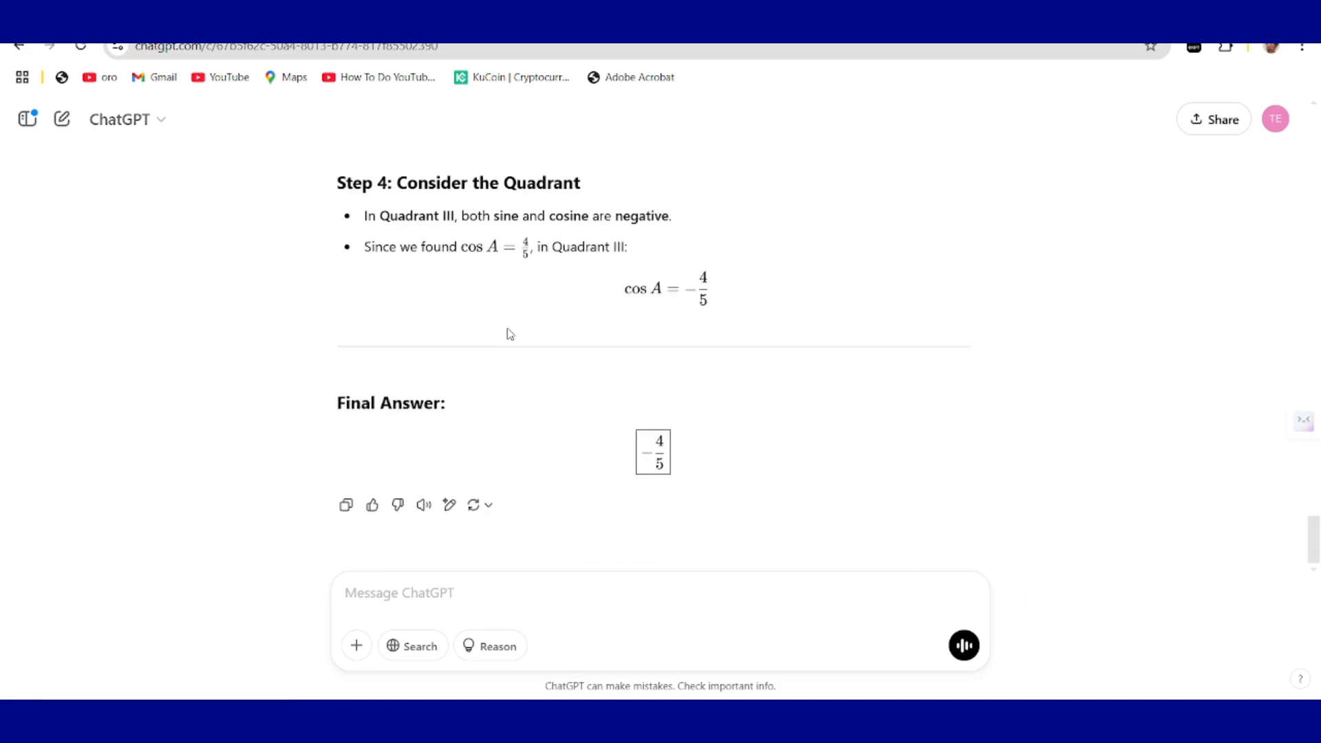
{"action": "scroll", "coordinate": [537, 374], "scroll_direction": "up", "scroll_amount": 4}
{"action": "scroll", "coordinate": [537, 374], "scroll_direction": "up", "scroll_amount": 5}
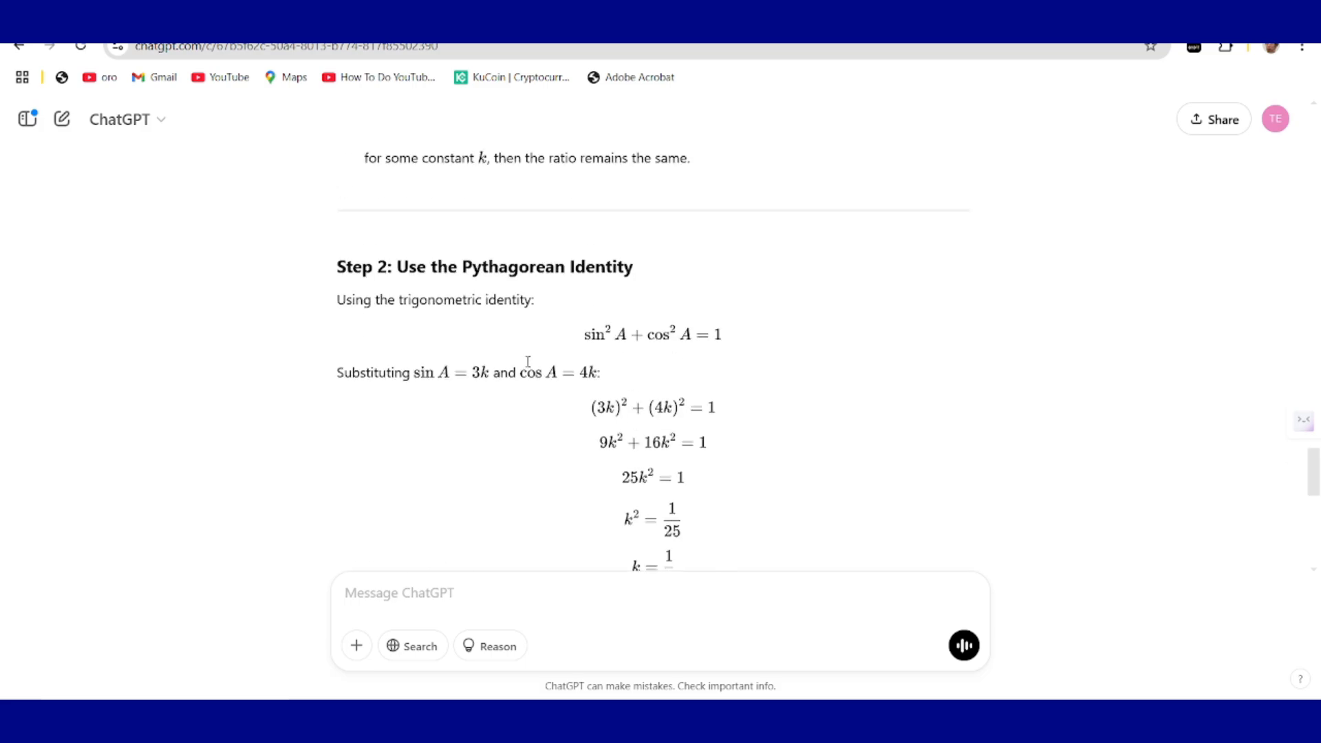
{"action": "left_click_drag", "start_coordinate": [407, 266], "coordinate": [645, 269]}
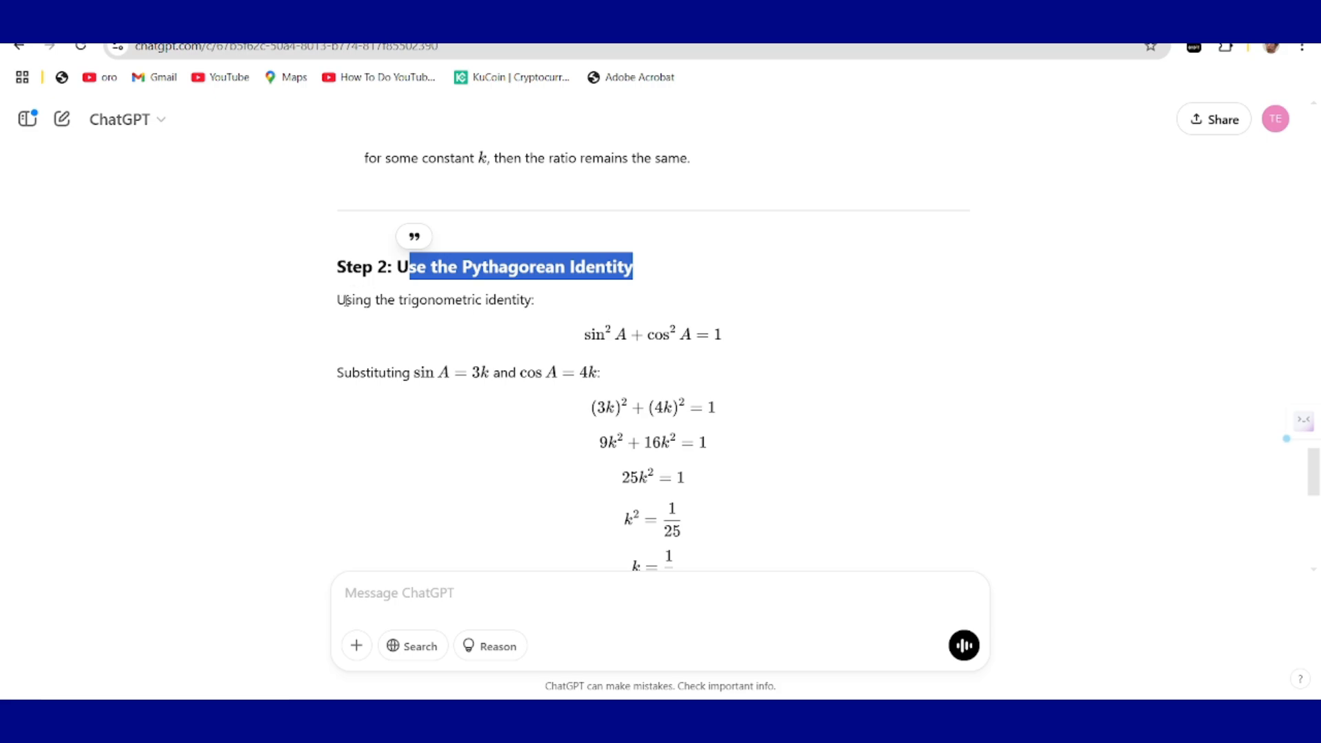
{"action": "left_click_drag", "start_coordinate": [340, 301], "coordinate": [559, 309]}
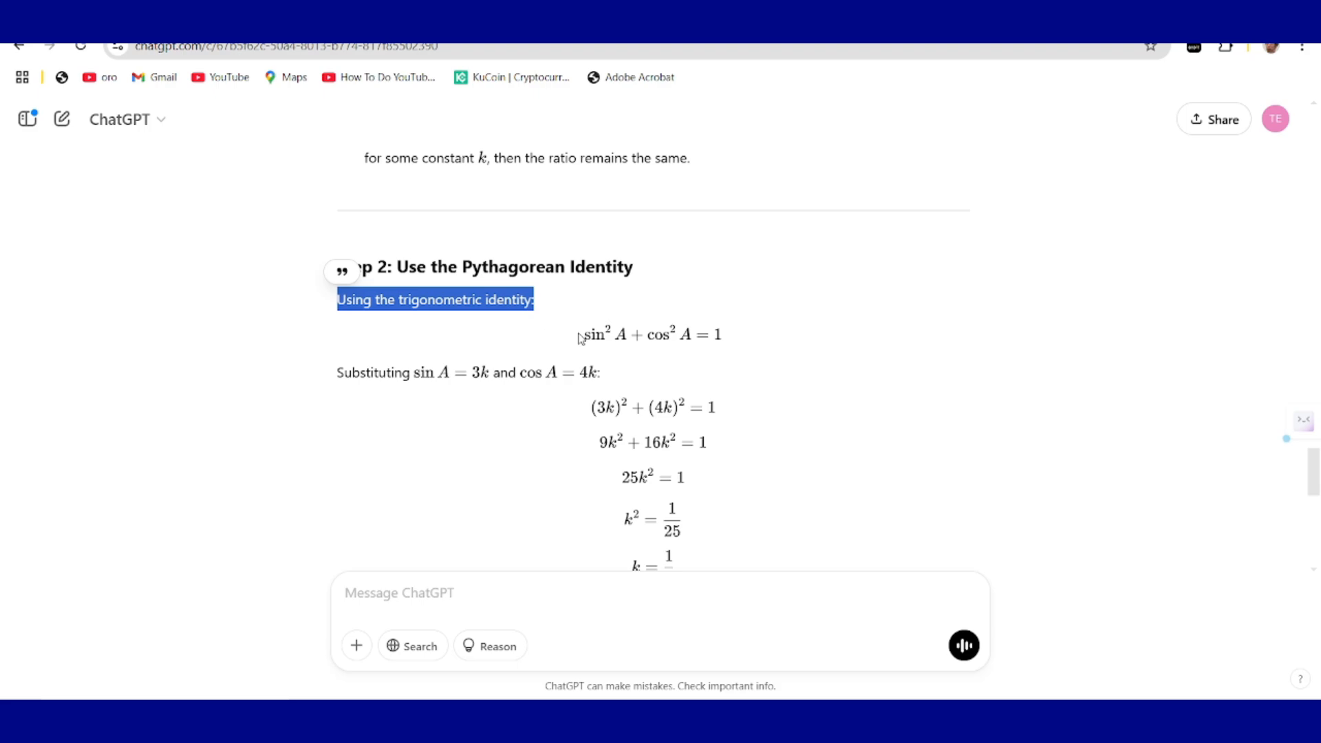
{"action": "left_click", "coordinate": [465, 404]}
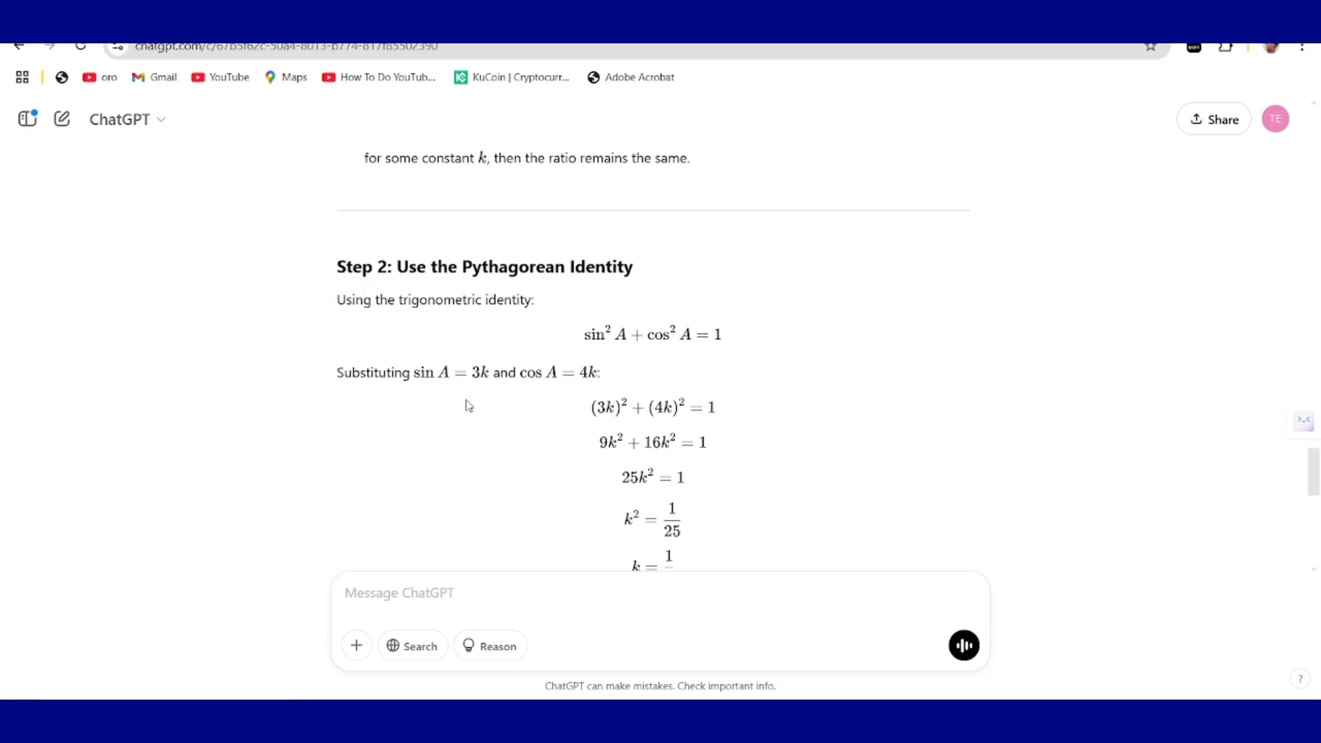
{"action": "scroll", "coordinate": [542, 417], "scroll_direction": "down", "scroll_amount": 1}
{"action": "scroll", "coordinate": [543, 416], "scroll_direction": "up", "scroll_amount": 15}
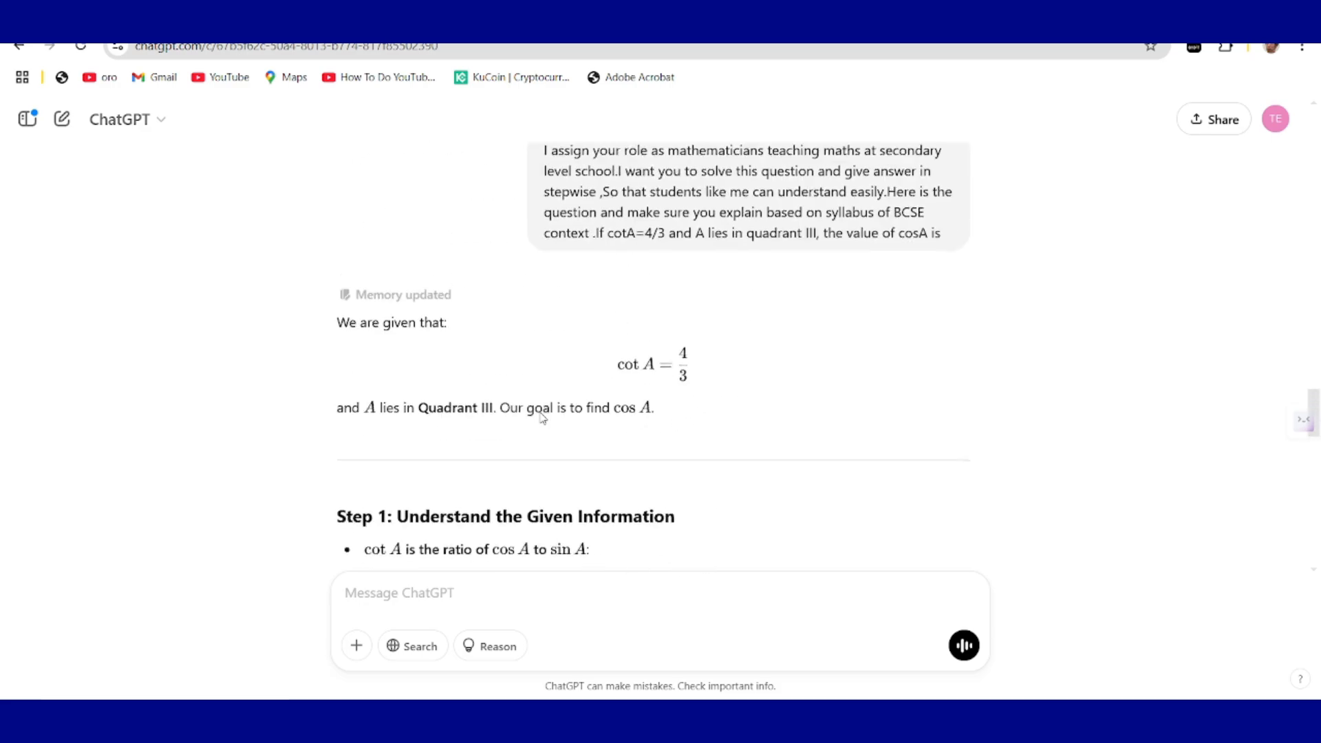
{"action": "scroll", "coordinate": [543, 417], "scroll_direction": "up", "scroll_amount": 8}
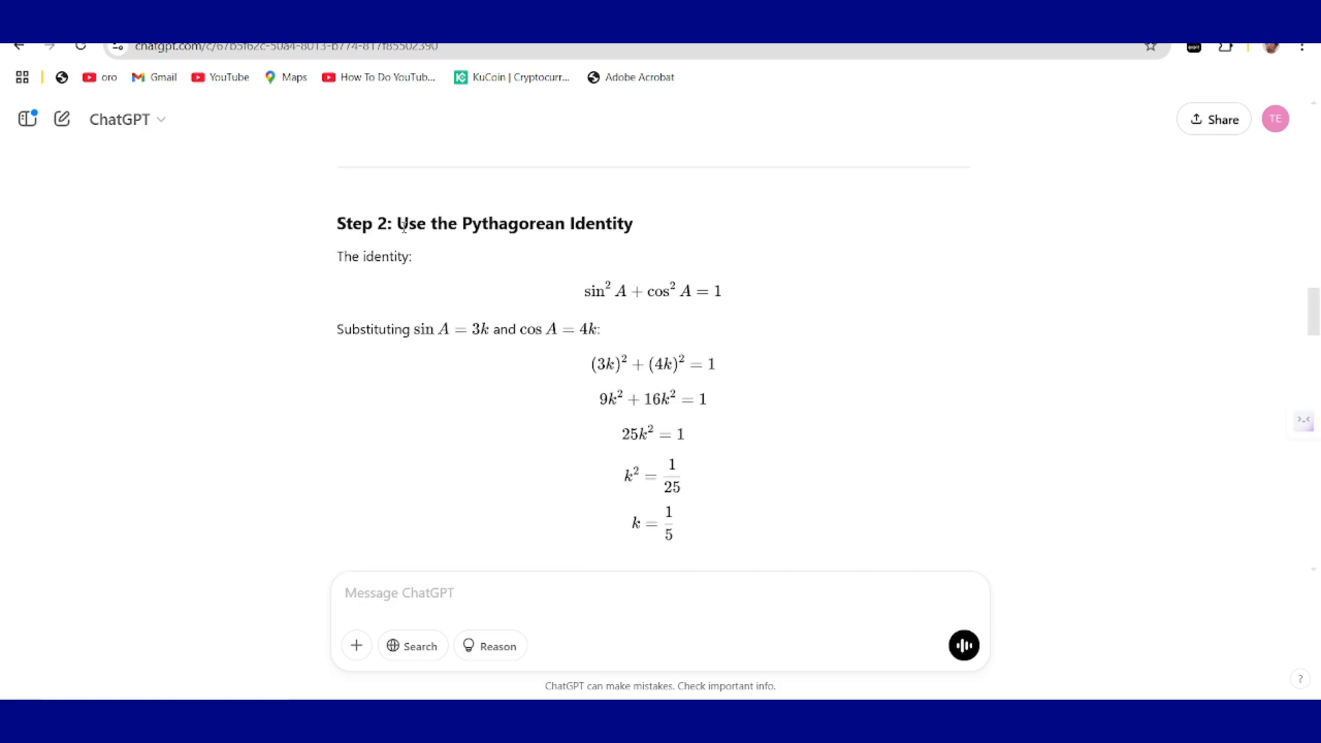
{"action": "left_click_drag", "start_coordinate": [405, 226], "coordinate": [661, 227]}
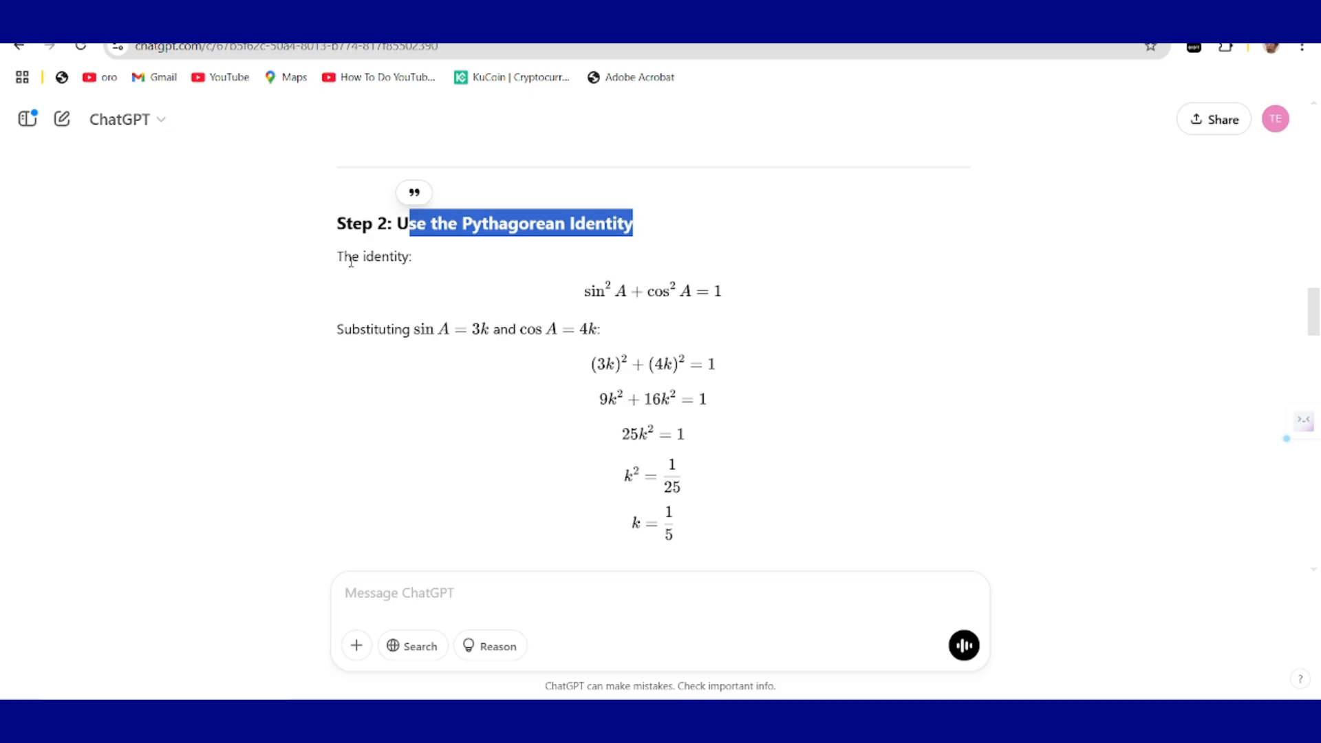
{"action": "left_click", "coordinate": [435, 277]}
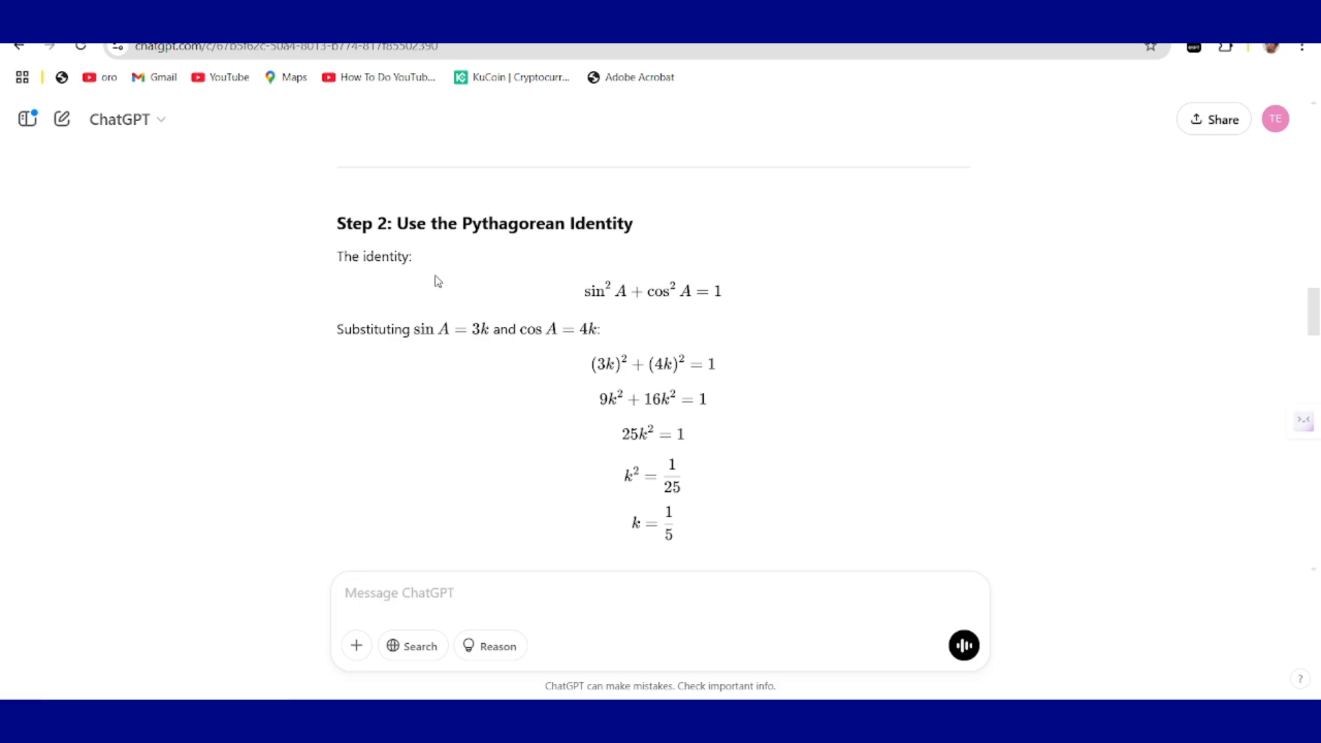
Compare Step 3, finding cos A, in the BCSE-based answer with the same step in the role-based and plain answers.
{"action": "scroll", "coordinate": [487, 502], "scroll_direction": "down", "scroll_amount": 20}
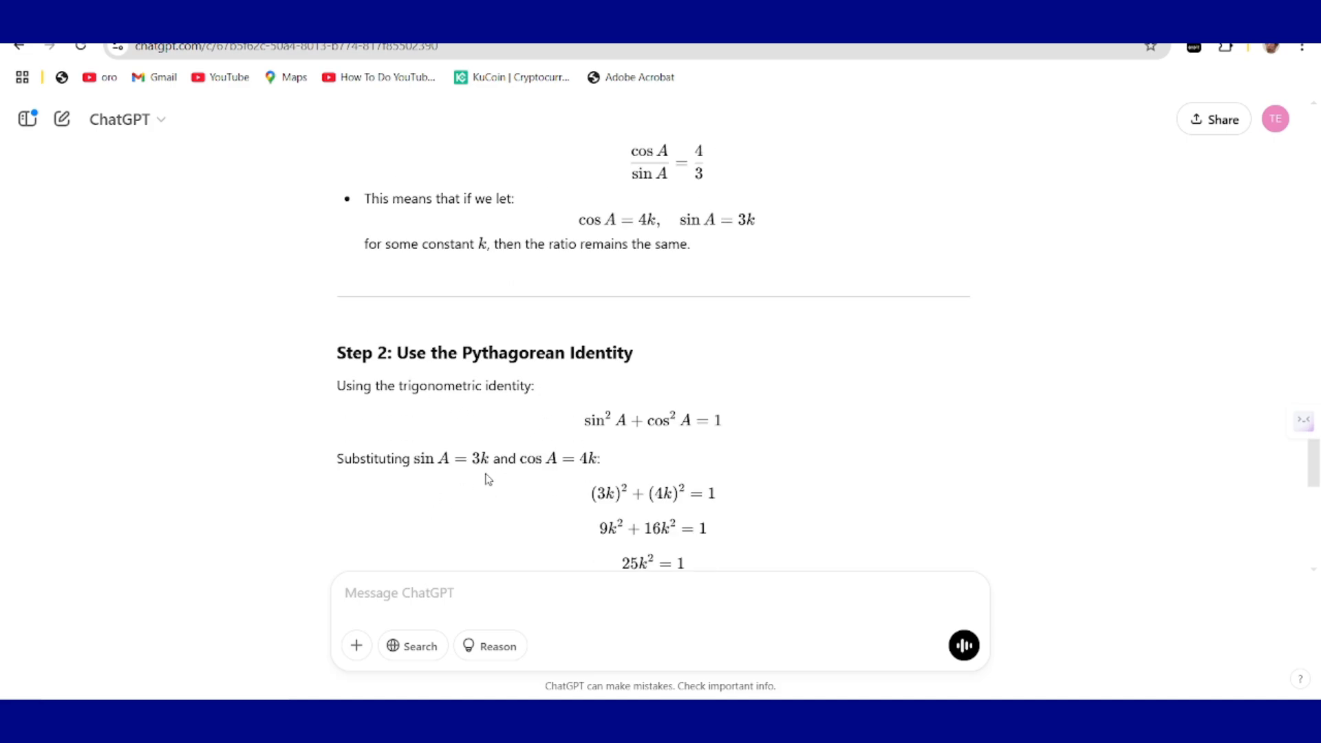
{"action": "scroll", "coordinate": [488, 479], "scroll_direction": "down", "scroll_amount": 7}
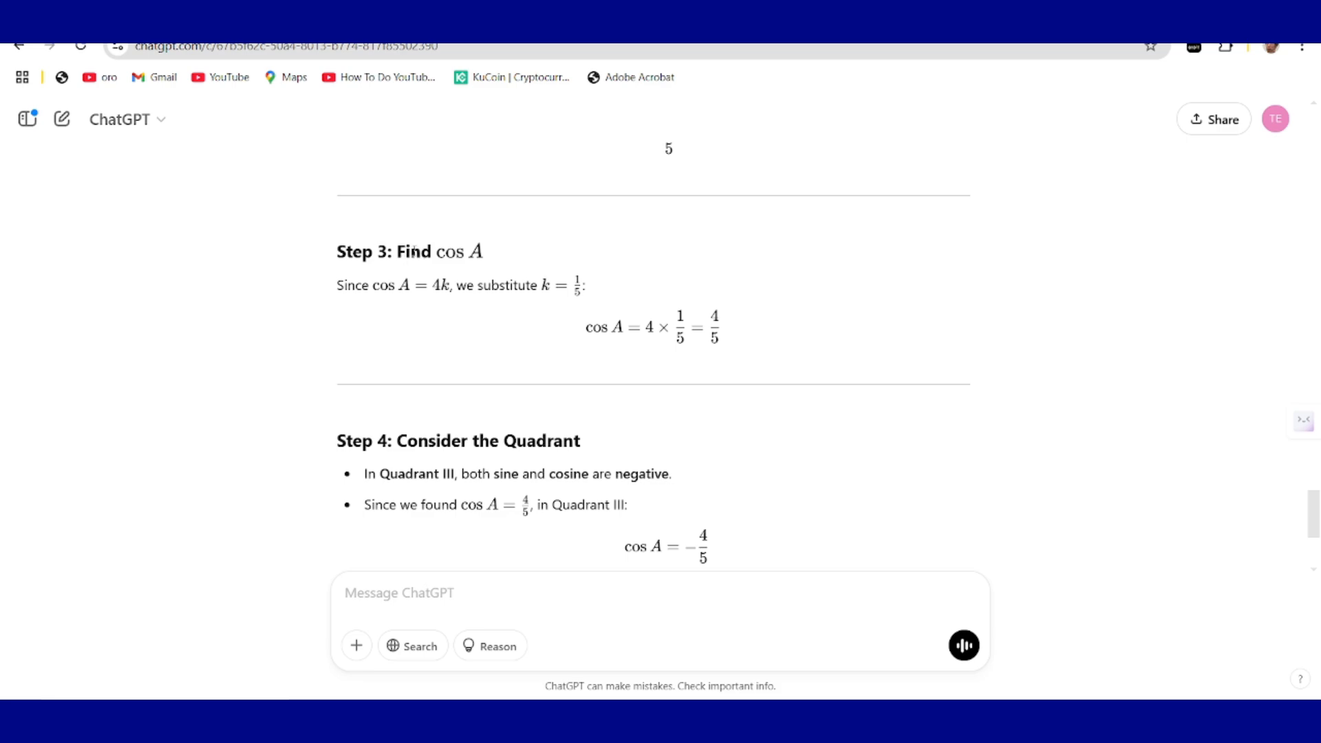
{"action": "left_click_drag", "start_coordinate": [406, 252], "coordinate": [534, 254]}
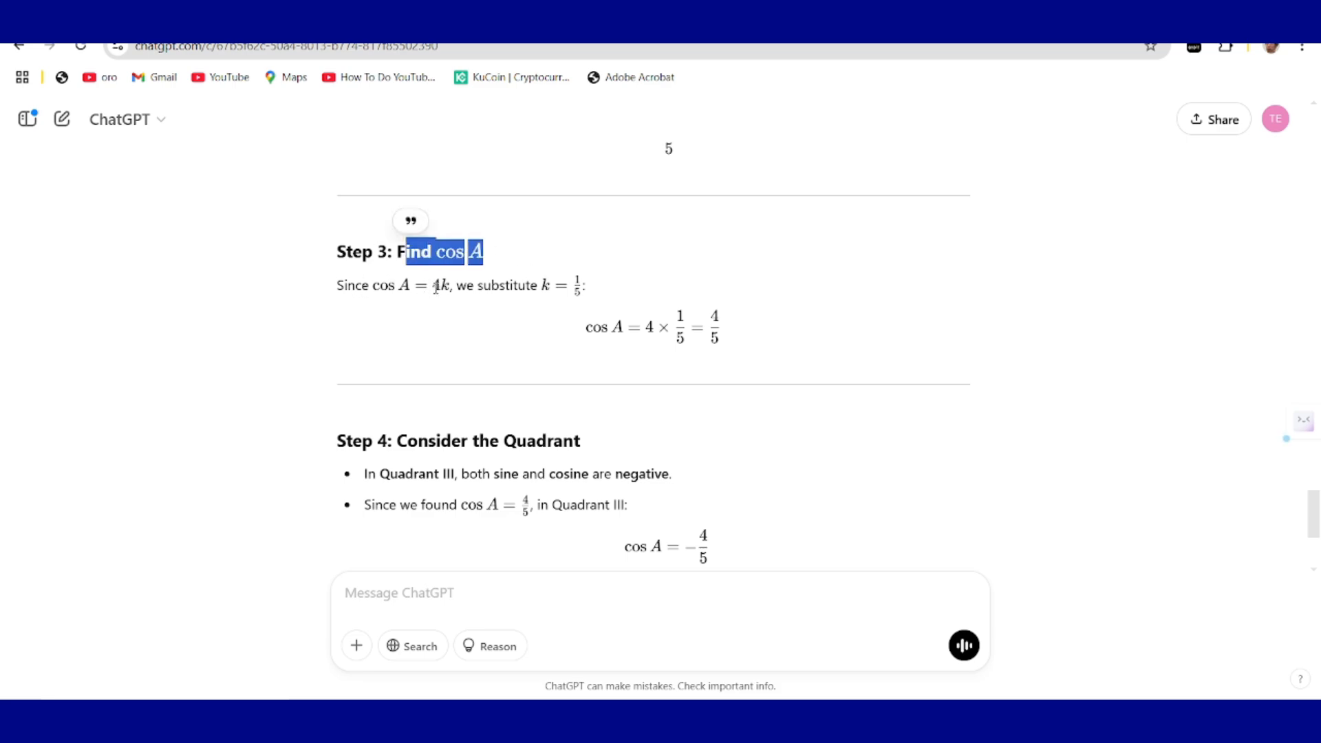
{"action": "left_click", "coordinate": [543, 313]}
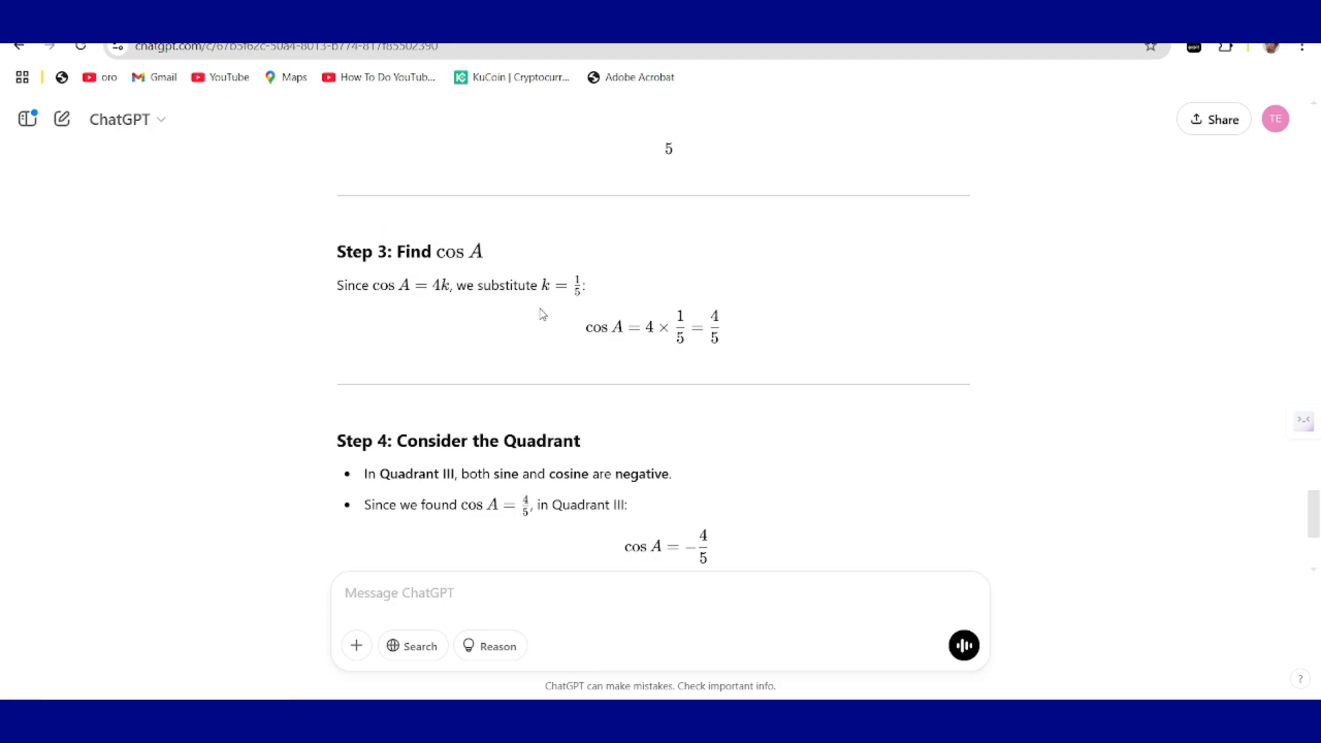
{"action": "scroll", "coordinate": [513, 362], "scroll_direction": "up", "scroll_amount": 10}
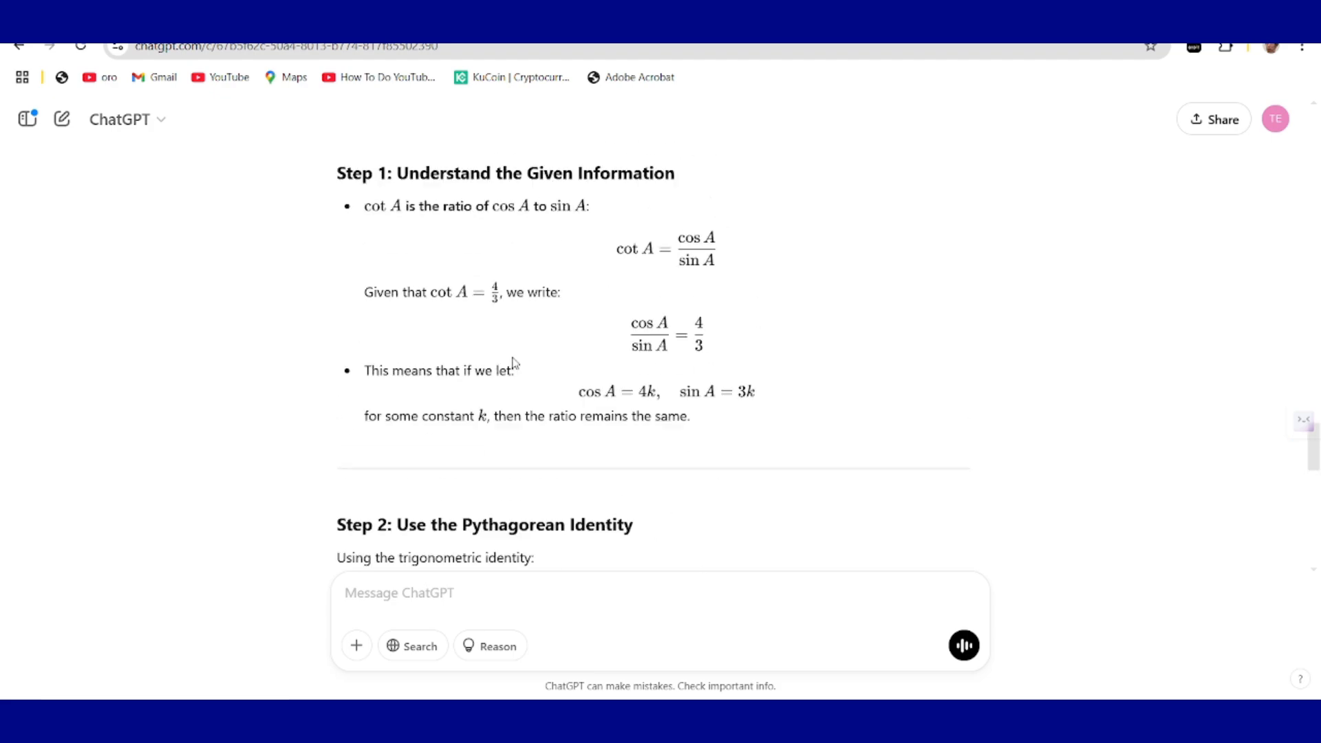
{"action": "scroll", "coordinate": [512, 362], "scroll_direction": "up", "scroll_amount": 15}
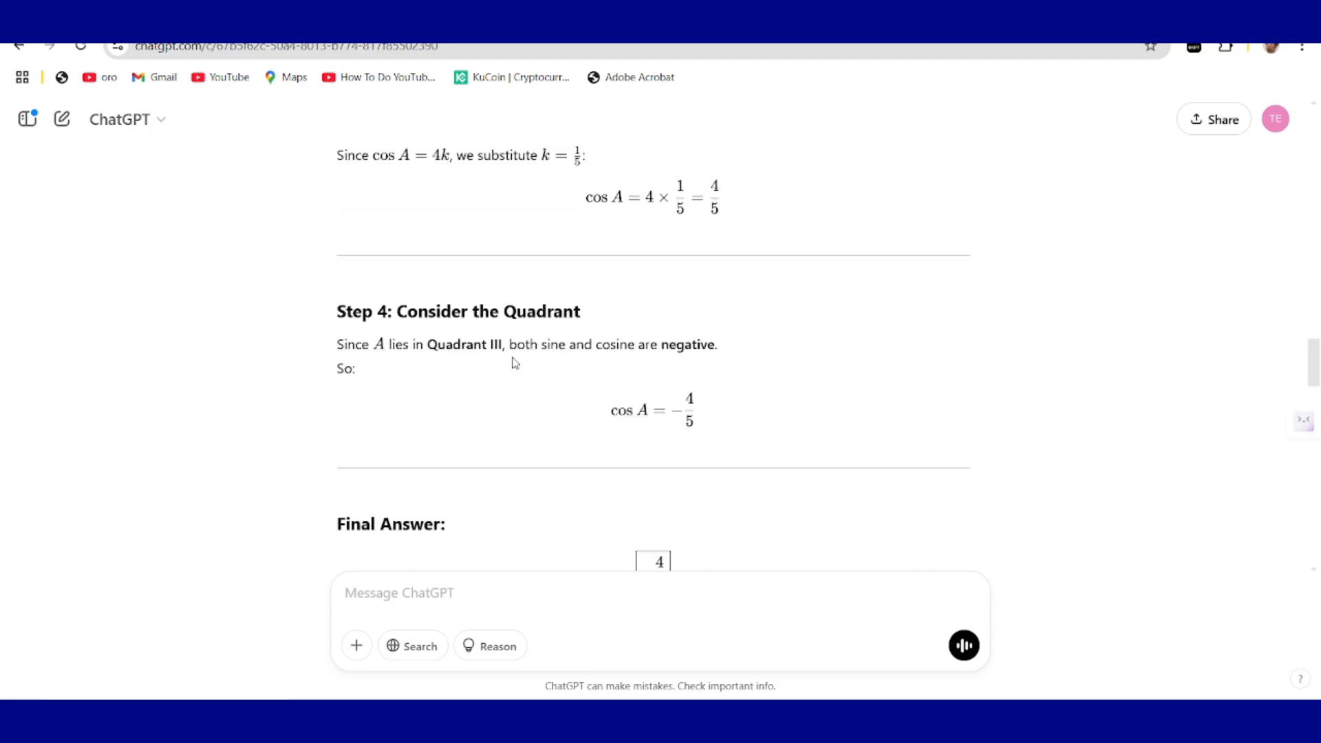
{"action": "scroll", "coordinate": [515, 363], "scroll_direction": "up", "scroll_amount": 3}
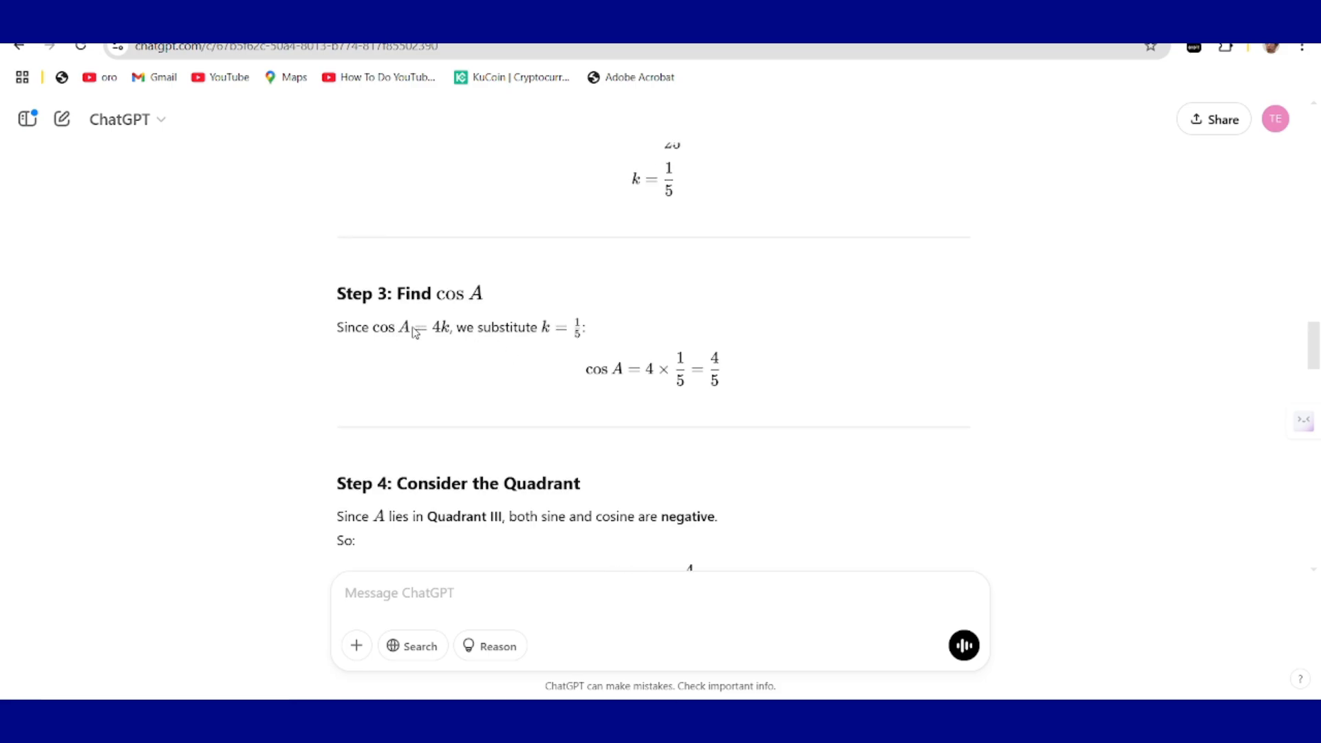
{"action": "scroll", "coordinate": [444, 335], "scroll_direction": "up", "scroll_amount": 1}
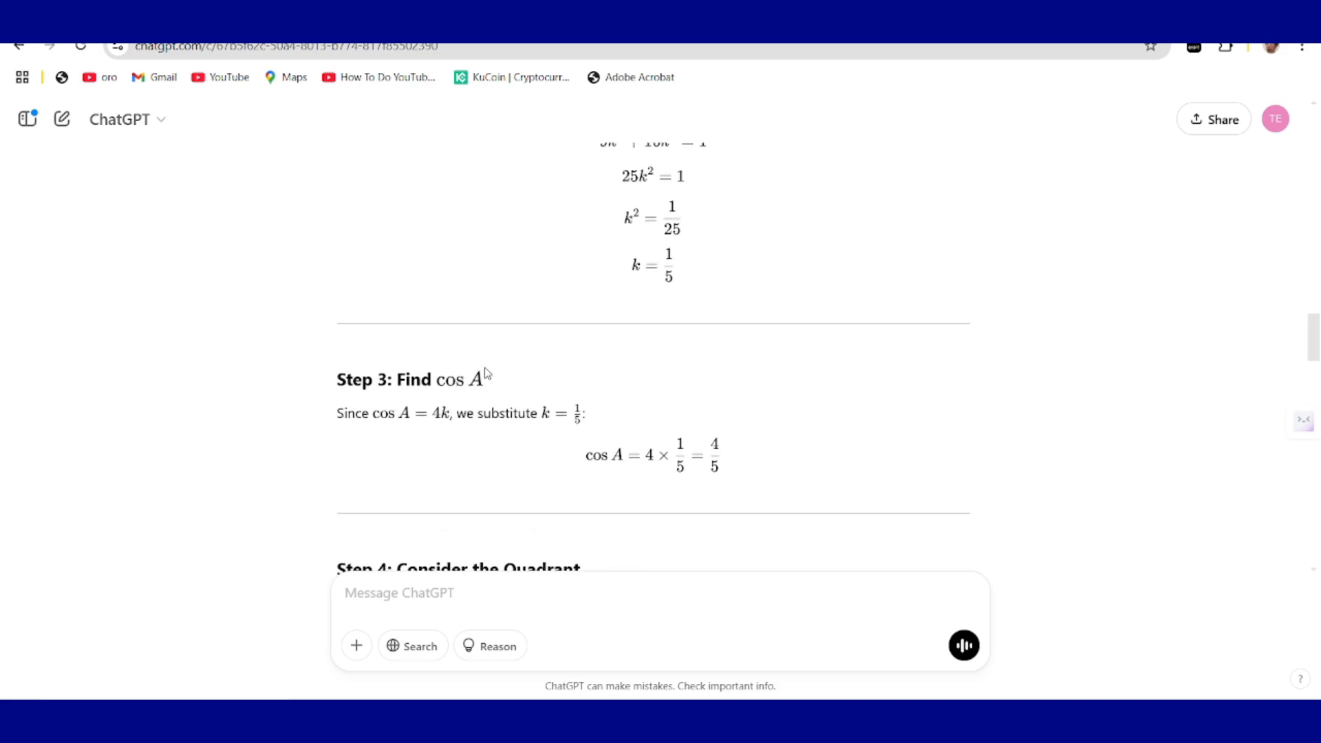
{"action": "scroll", "coordinate": [522, 428], "scroll_direction": "up", "scroll_amount": 10}
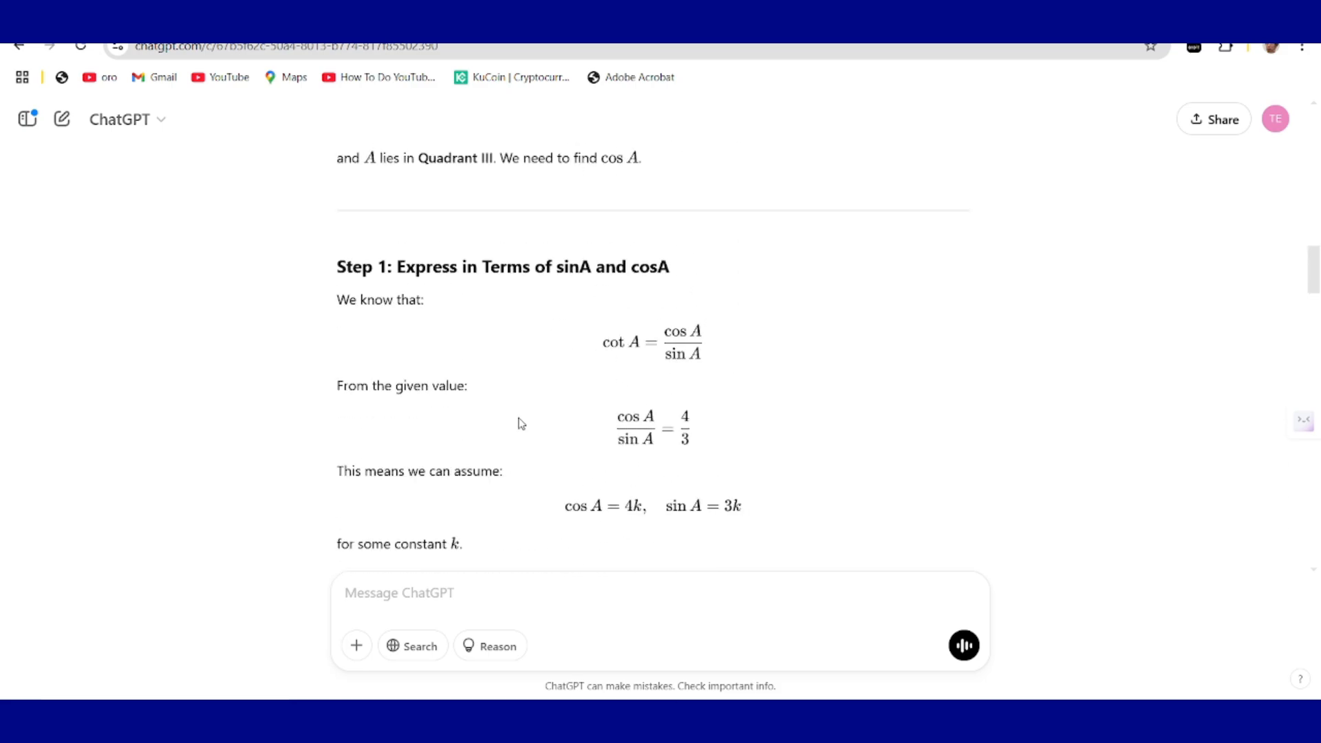
{"action": "scroll", "coordinate": [495, 387], "scroll_direction": "up", "scroll_amount": 7}
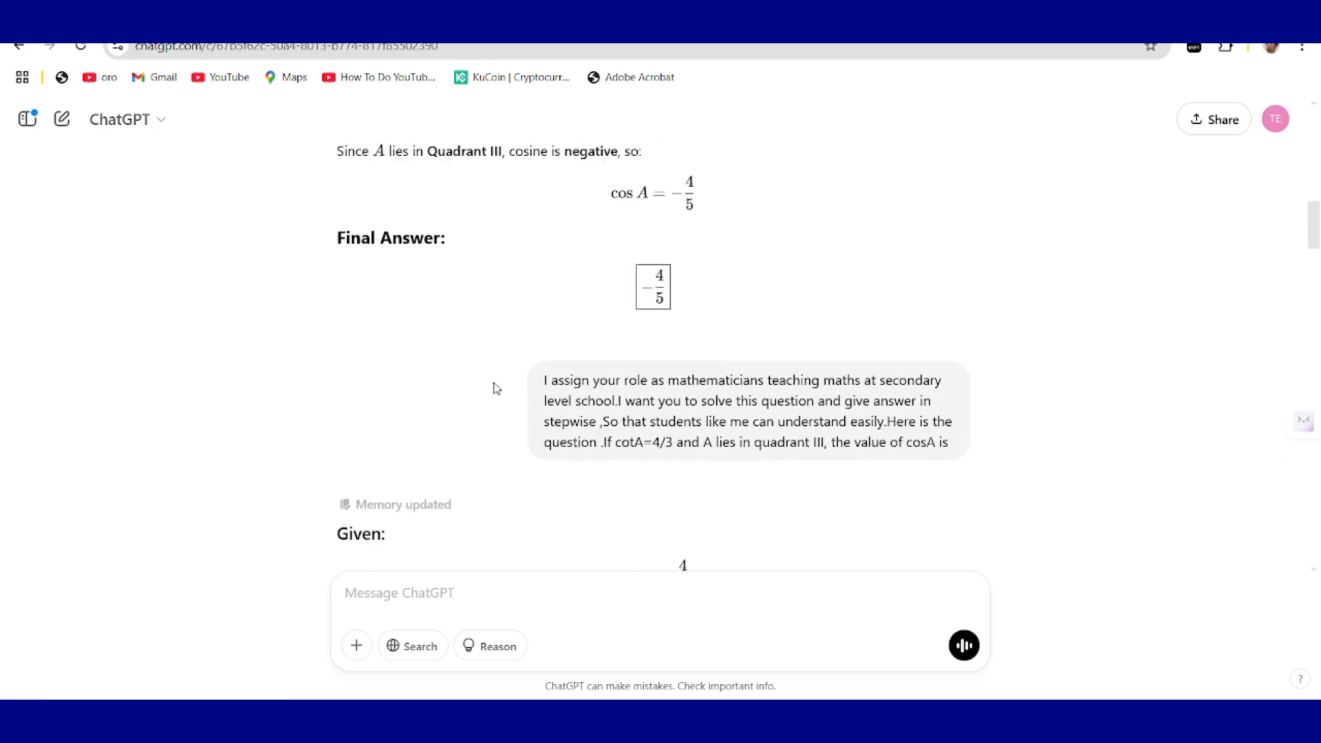
{"action": "scroll", "coordinate": [475, 355], "scroll_direction": "up", "scroll_amount": 2}
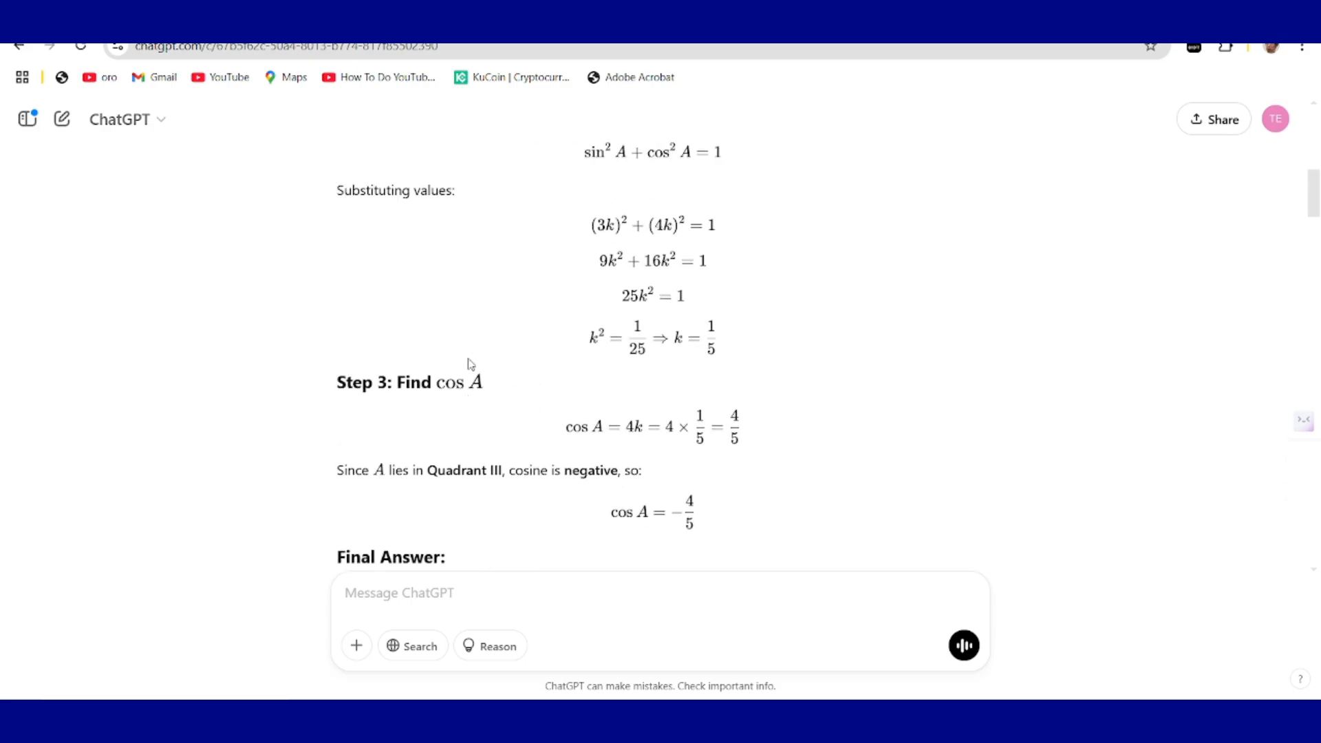
{"action": "scroll", "coordinate": [587, 366], "scroll_direction": "down", "scroll_amount": 3}
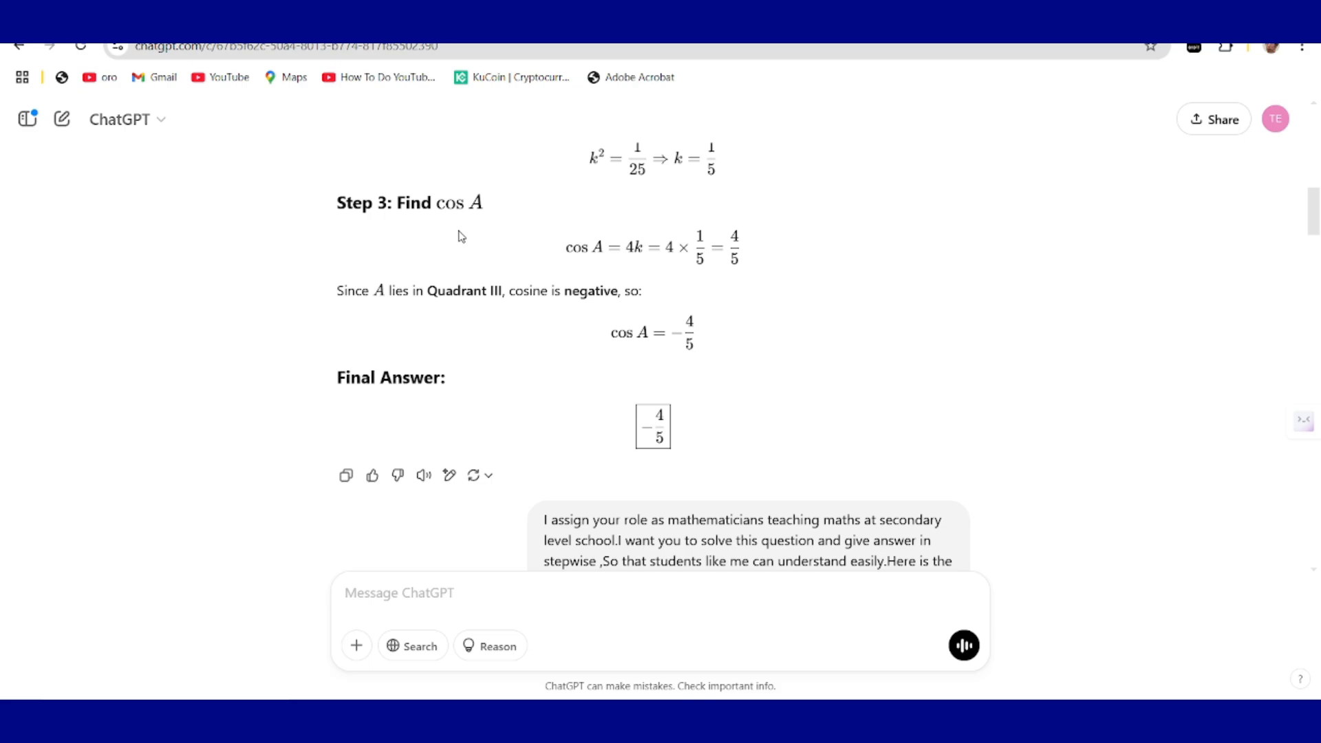
Examine both bullet points of Step 4 on the quadrant in the BCSE-based answer.
{"action": "scroll", "coordinate": [599, 395], "scroll_direction": "down", "scroll_amount": 12}
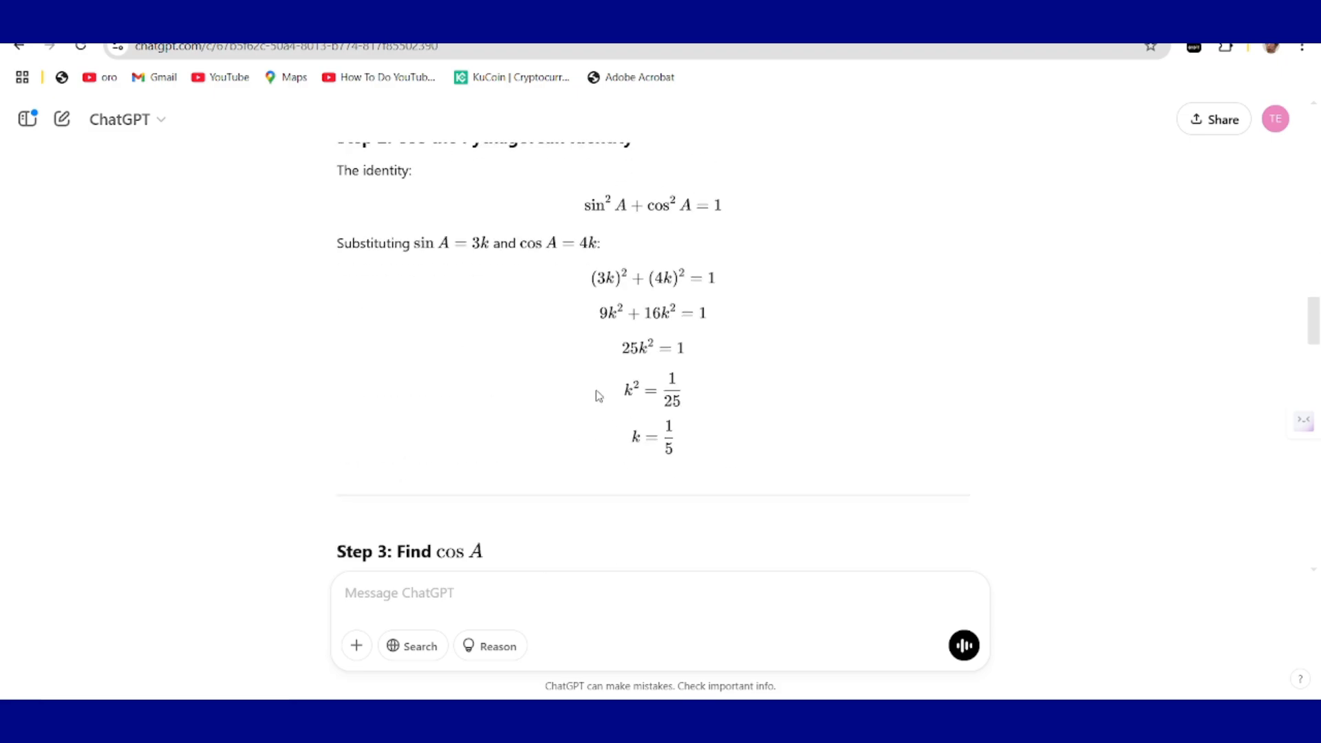
{"action": "scroll", "coordinate": [599, 395], "scroll_direction": "down", "scroll_amount": 8}
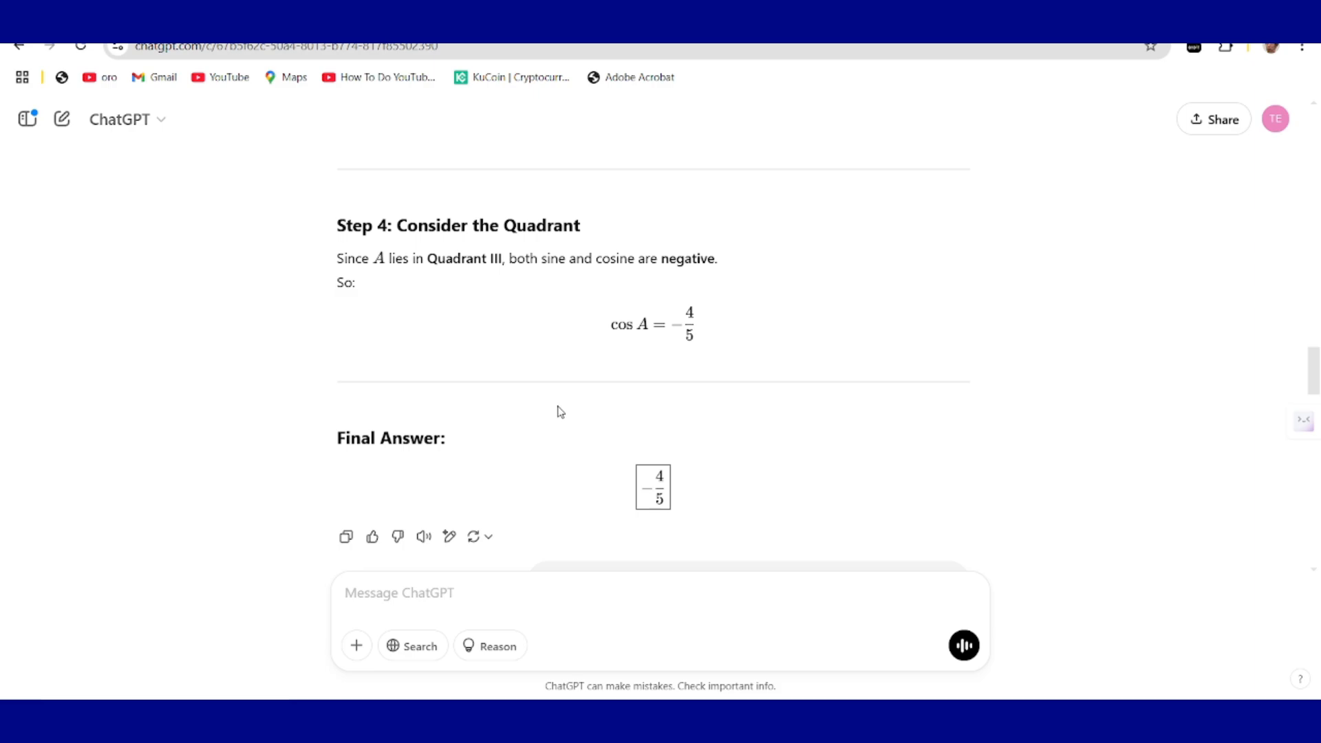
{"action": "scroll", "coordinate": [561, 417], "scroll_direction": "down", "scroll_amount": 12}
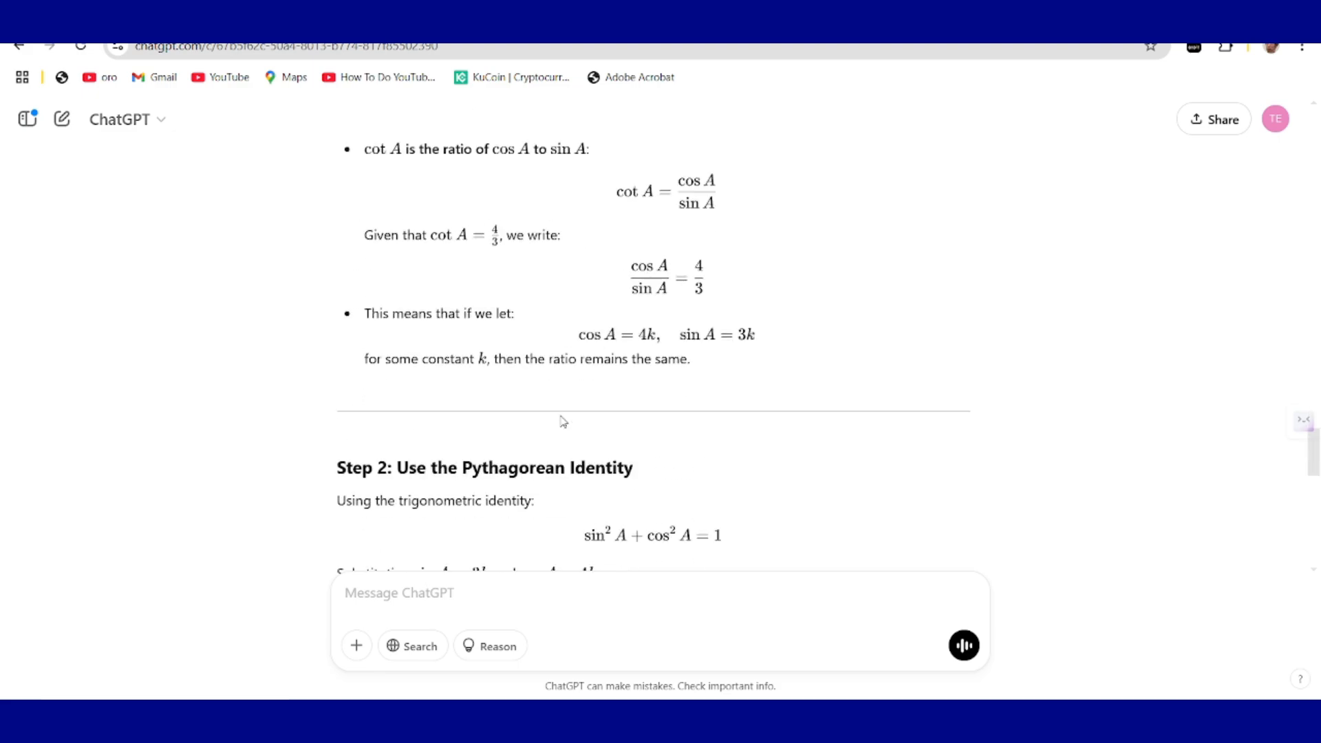
{"action": "scroll", "coordinate": [563, 421], "scroll_direction": "down", "scroll_amount": 9}
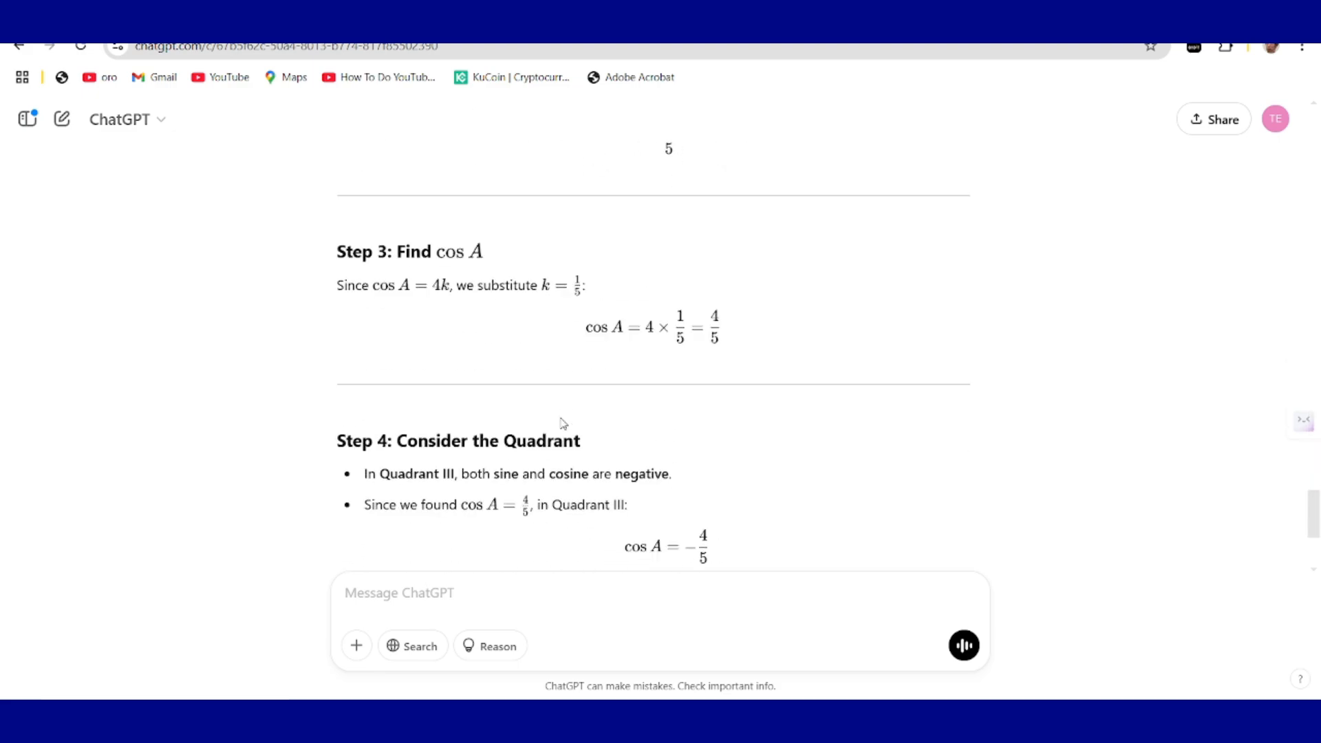
{"action": "scroll", "coordinate": [562, 422], "scroll_direction": "down", "scroll_amount": 4}
{"action": "scroll", "coordinate": [563, 423], "scroll_direction": "up", "scroll_amount": 3}
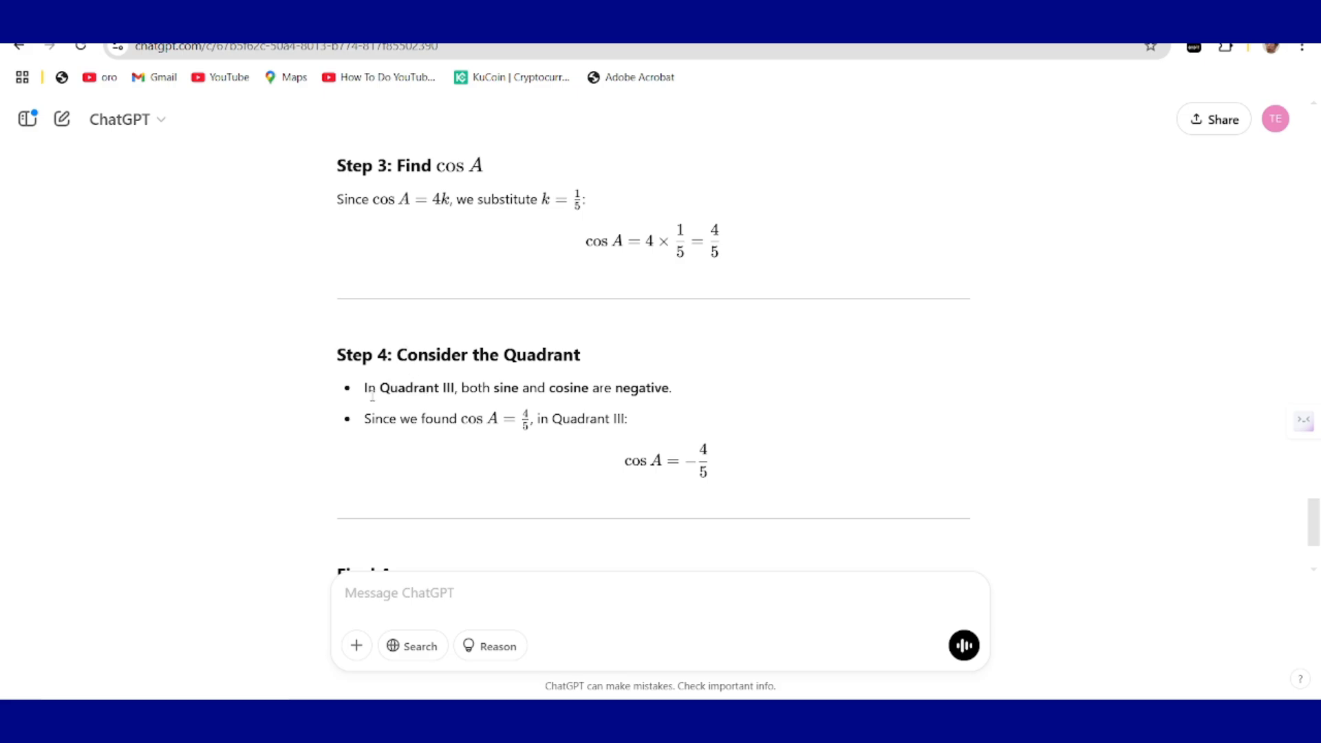
{"action": "left_click_drag", "start_coordinate": [366, 388], "coordinate": [701, 389]}
{"action": "left_click_drag", "start_coordinate": [369, 420], "coordinate": [641, 422]}
{"action": "left_click", "coordinate": [641, 421]}
Check how Step 4 of the role-based answer words the Quadrant III sign reasoning, for comparison with the BCSE-based answer.
{"action": "scroll", "coordinate": [491, 441], "scroll_direction": "up", "scroll_amount": 10}
{"action": "scroll", "coordinate": [490, 445], "scroll_direction": "up", "scroll_amount": 15}
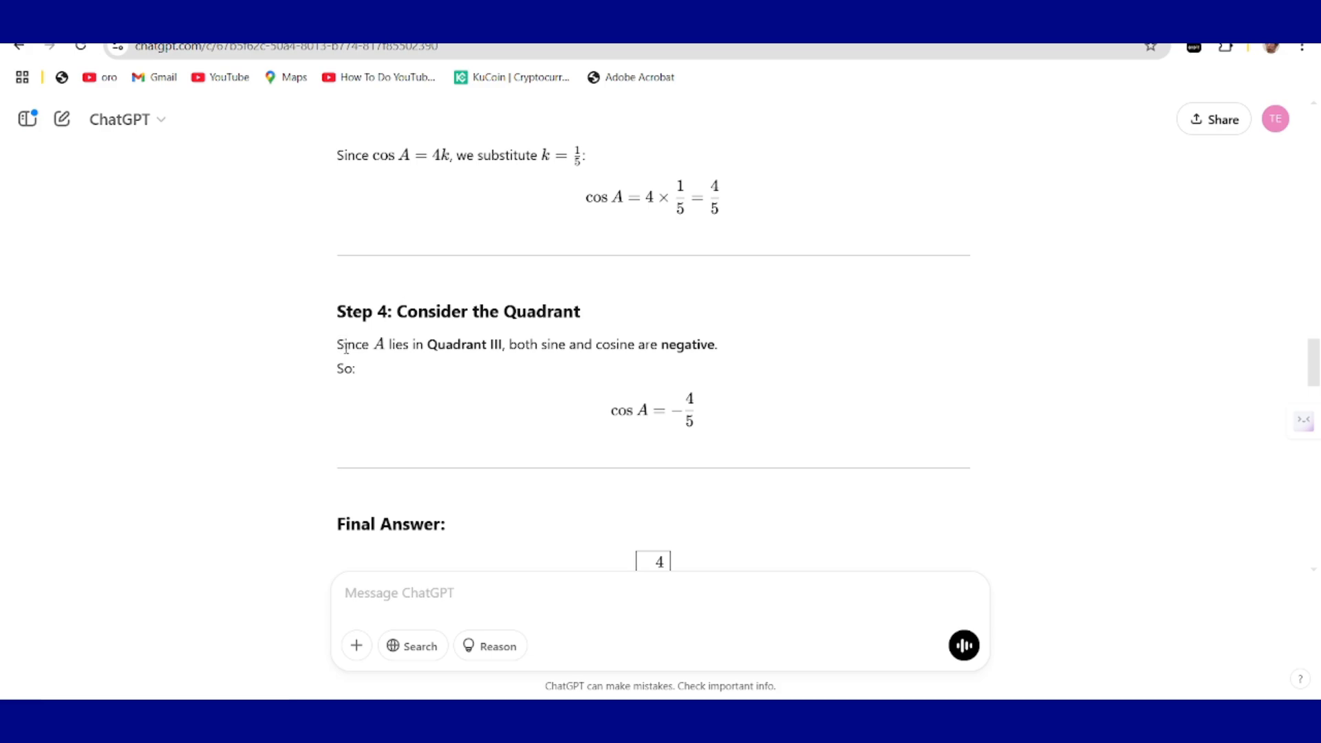
{"action": "left_click_drag", "start_coordinate": [346, 346], "coordinate": [766, 367]}
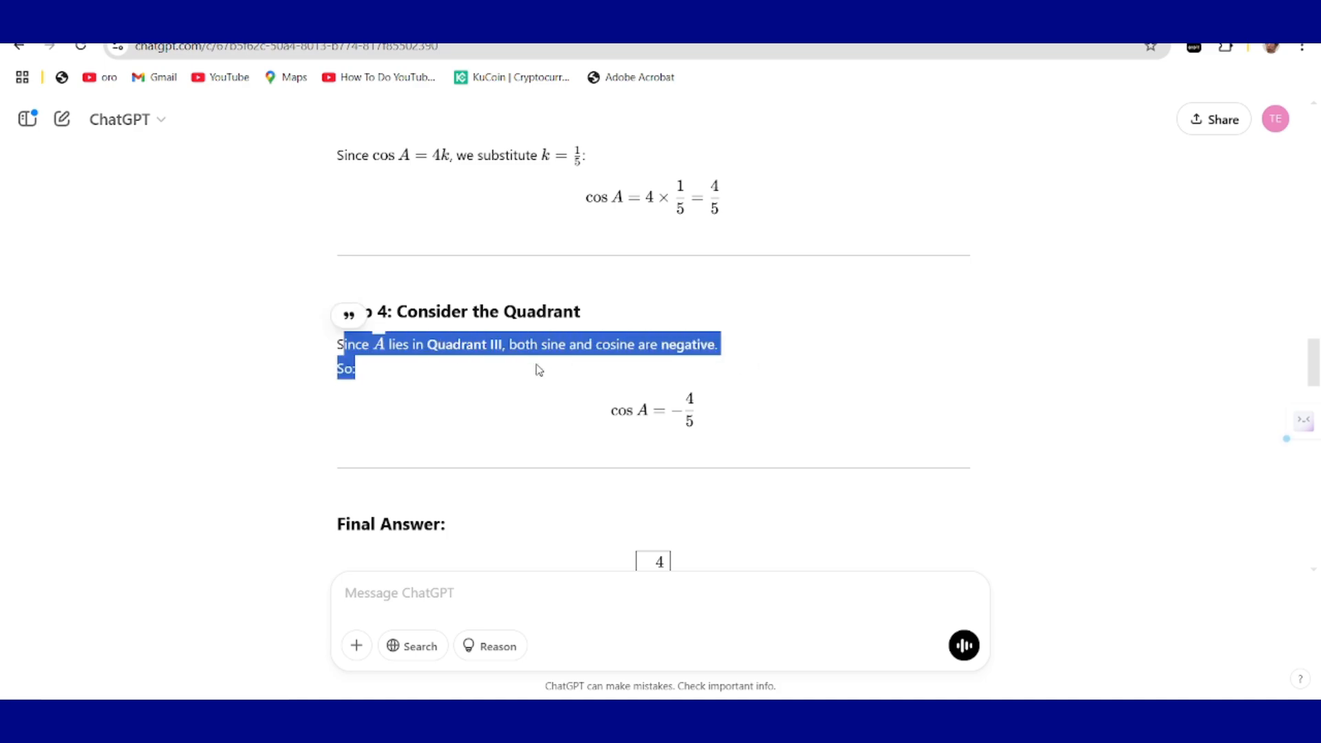
{"action": "left_click", "coordinate": [505, 384]}
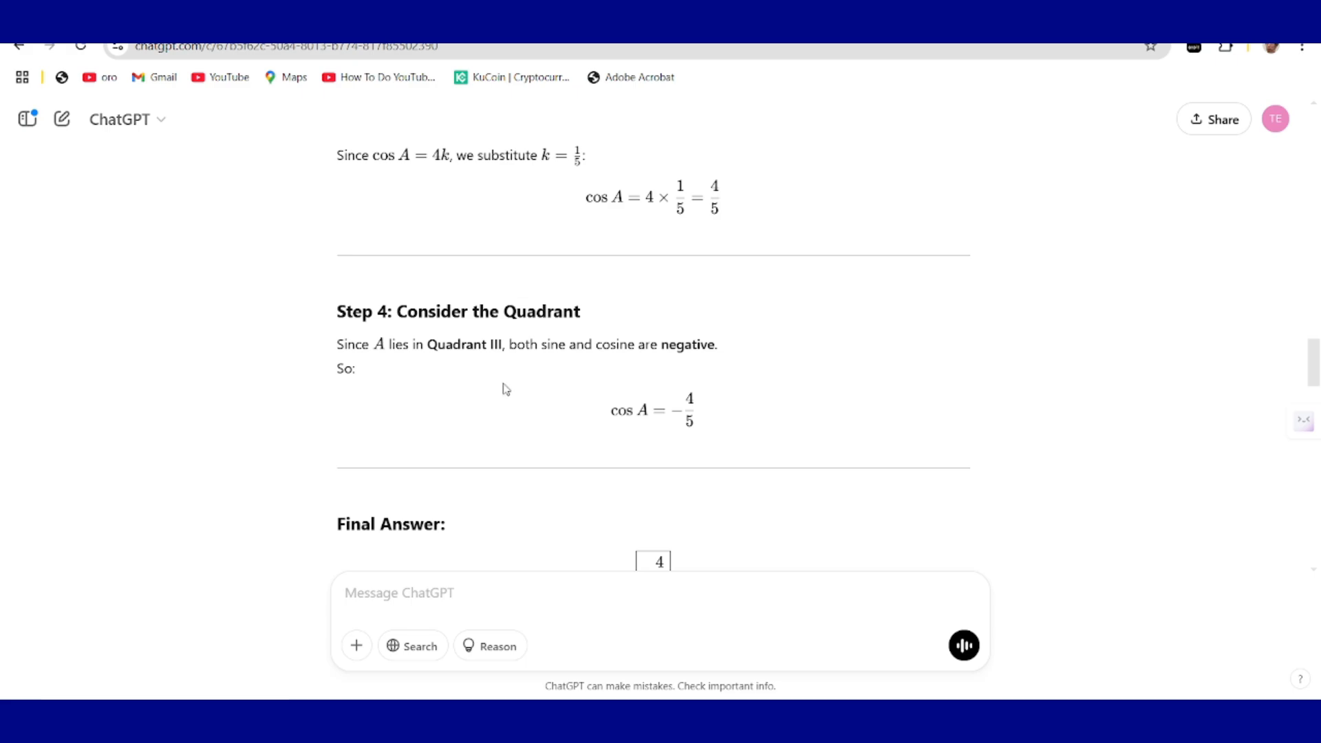
{"action": "left_click_drag", "start_coordinate": [347, 346], "coordinate": [721, 348]}
{"action": "left_click", "coordinate": [528, 397]}
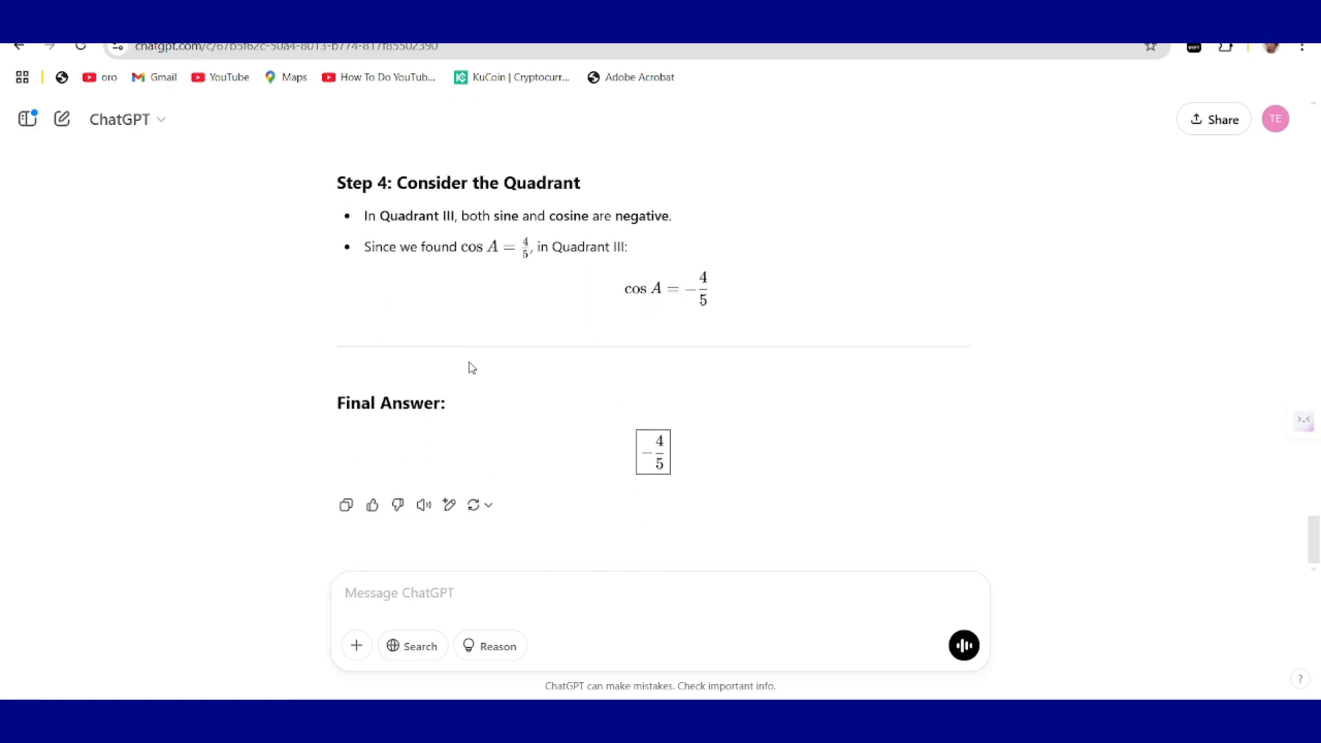
Review the chat back from the BCSE-based answer to the first prompt, and reread the answers from the beginning.
{"action": "scroll", "coordinate": [466, 357], "scroll_direction": "up", "scroll_amount": 1}
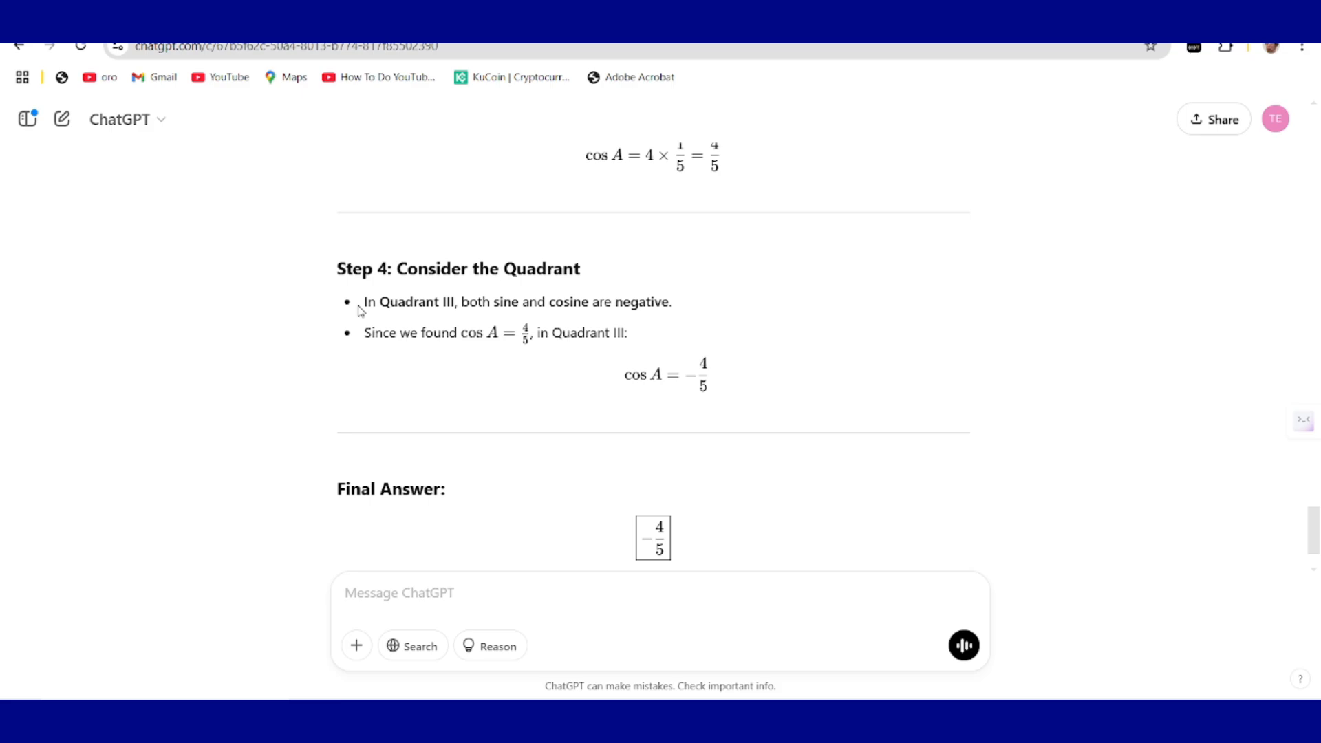
{"action": "scroll", "coordinate": [483, 495], "scroll_direction": "up", "scroll_amount": 9}
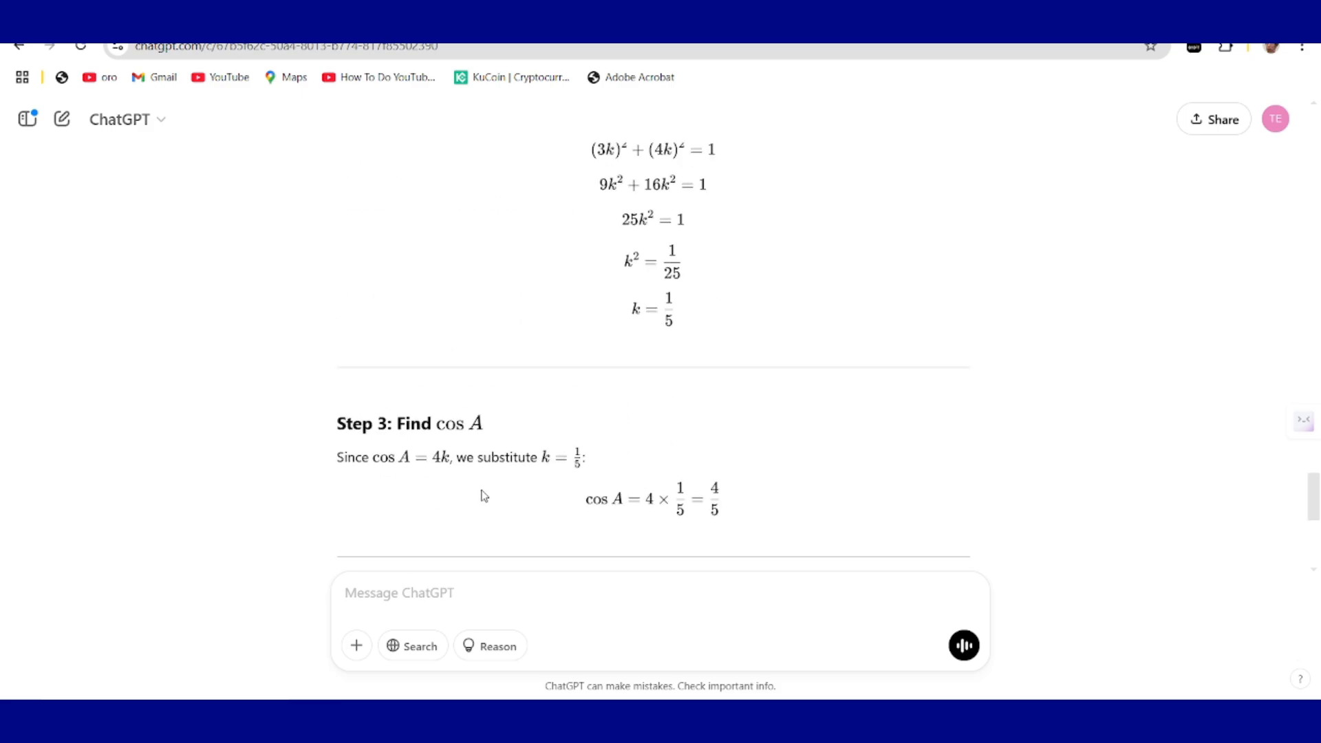
{"action": "scroll", "coordinate": [483, 496], "scroll_direction": "up", "scroll_amount": 10}
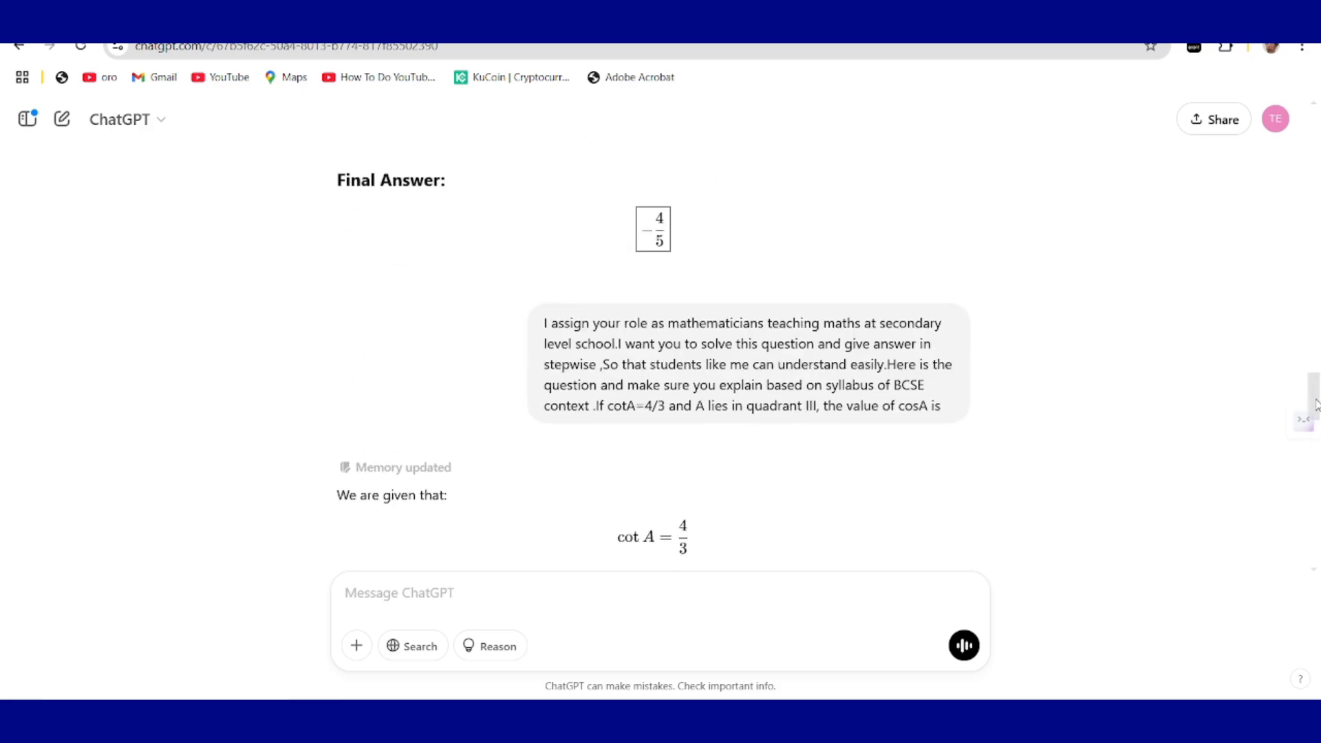
{"action": "scroll", "coordinate": [1318, 215], "scroll_direction": "up", "scroll_amount": 1}
{"action": "left_click_drag", "start_coordinate": [1317, 215], "coordinate": [1318, 131]}
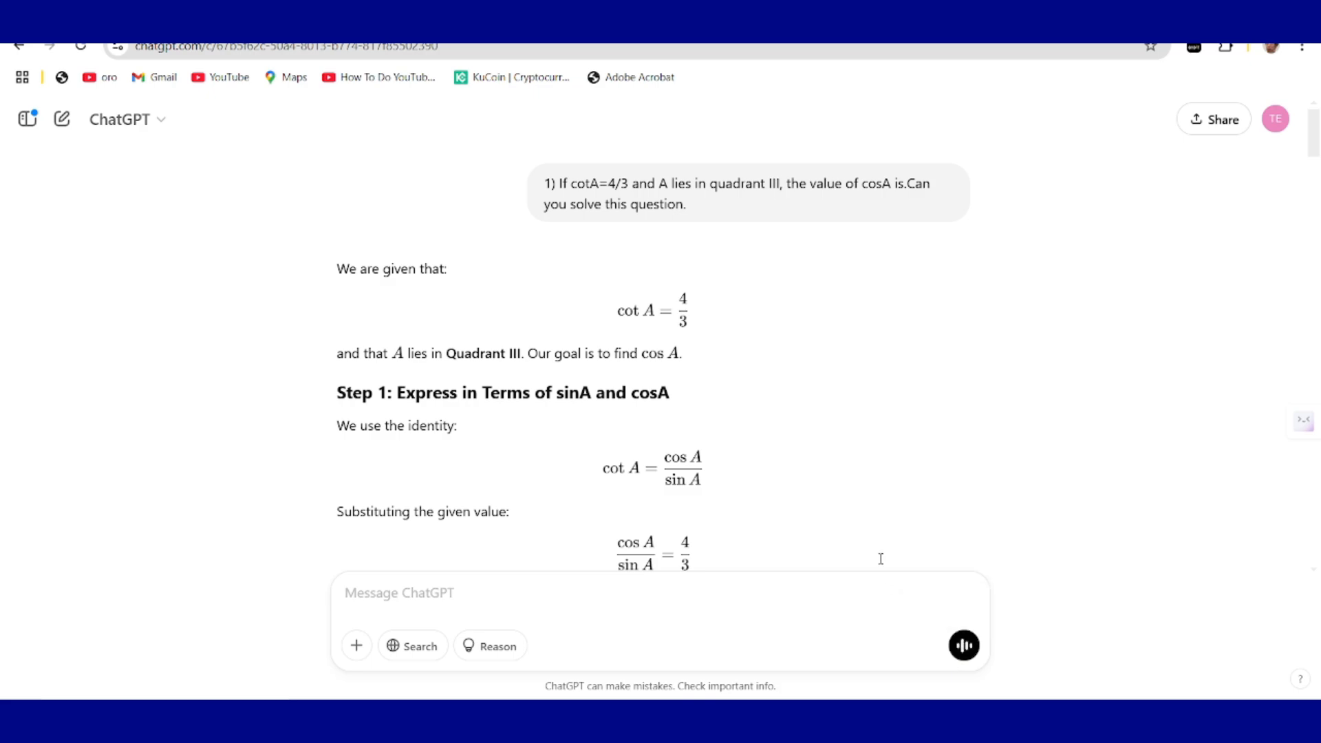
{"action": "scroll", "coordinate": [756, 371], "scroll_direction": "down", "scroll_amount": 10}
{"action": "scroll", "coordinate": [760, 372], "scroll_direction": "down", "scroll_amount": 10}
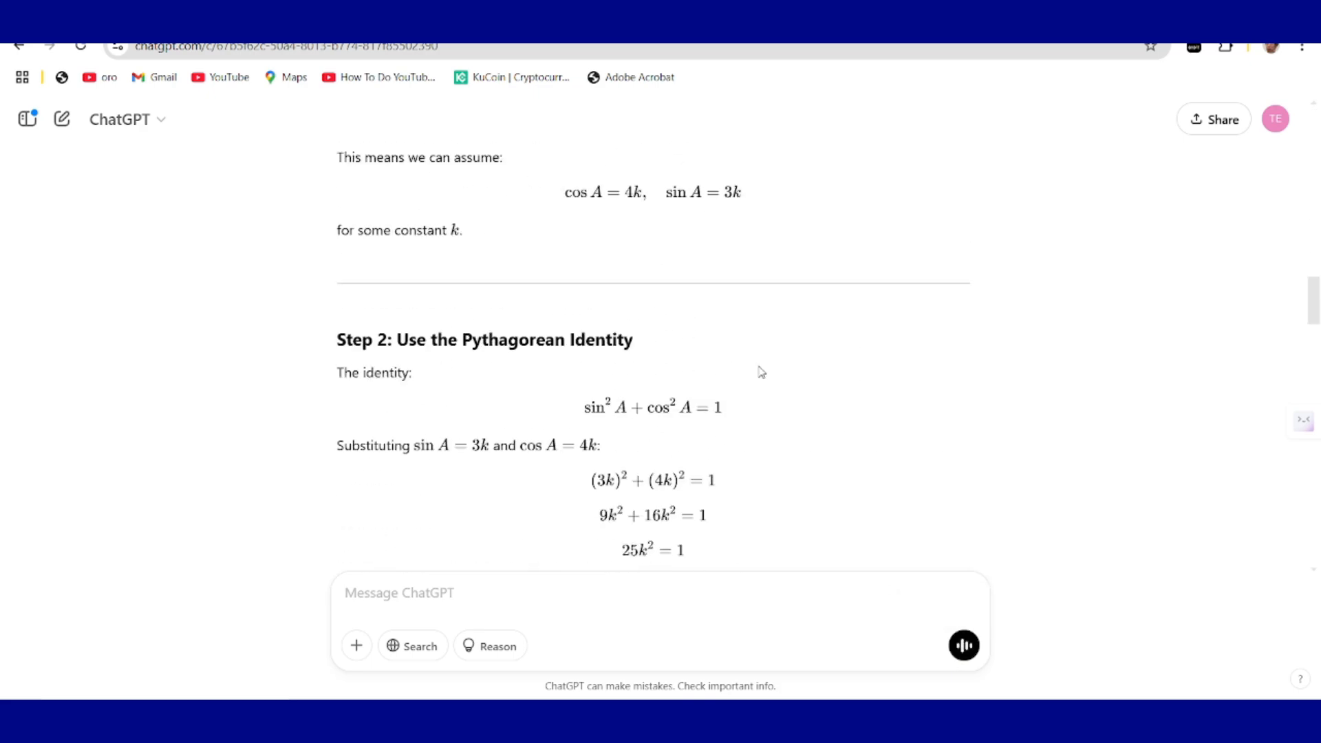